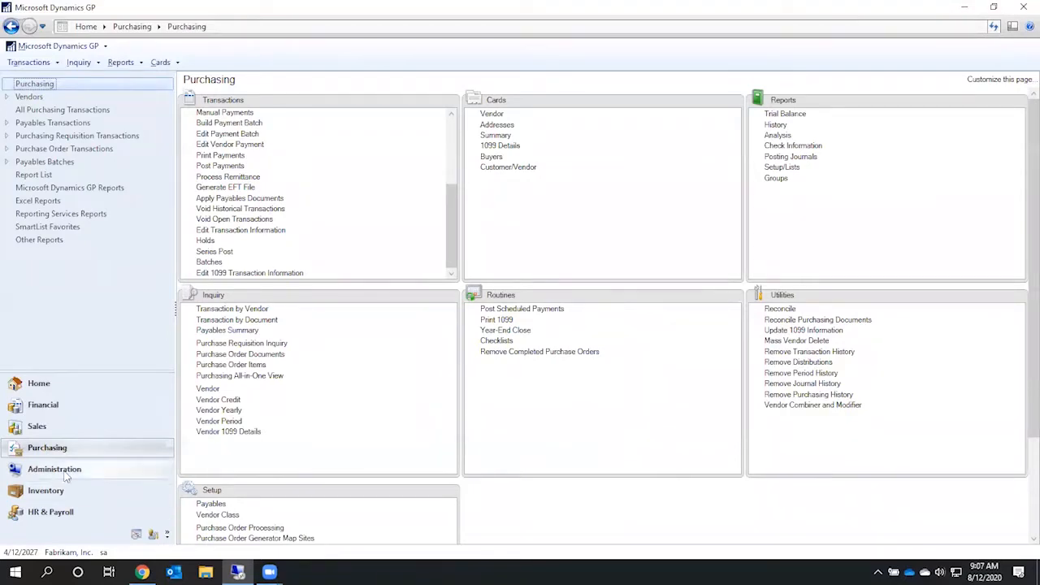
Open the EFT bank settings of the FIRST BANK checkbook from the Financial checkbook maintenance
left_click(33, 411)
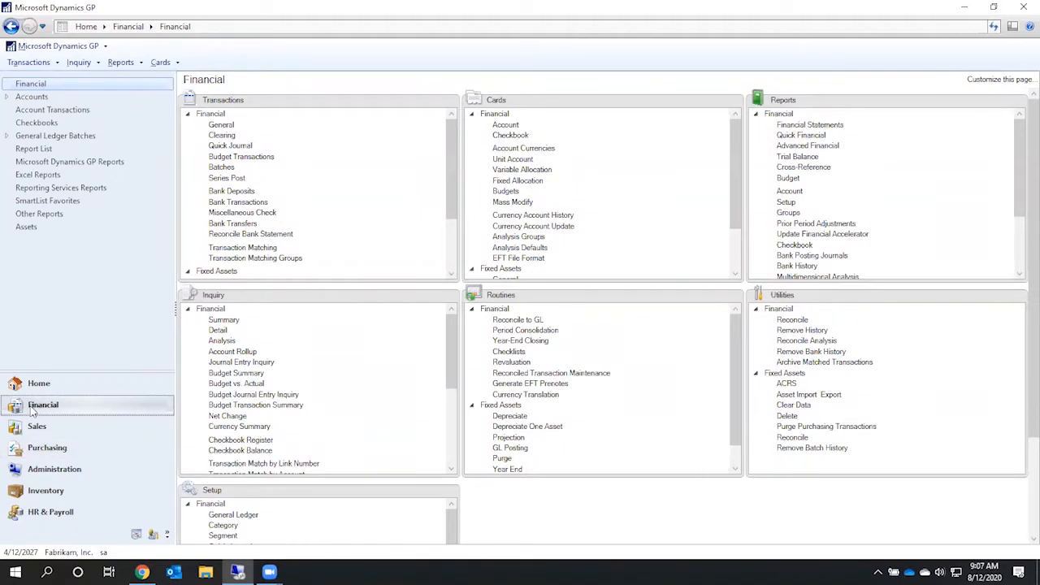
left_click(510, 136)
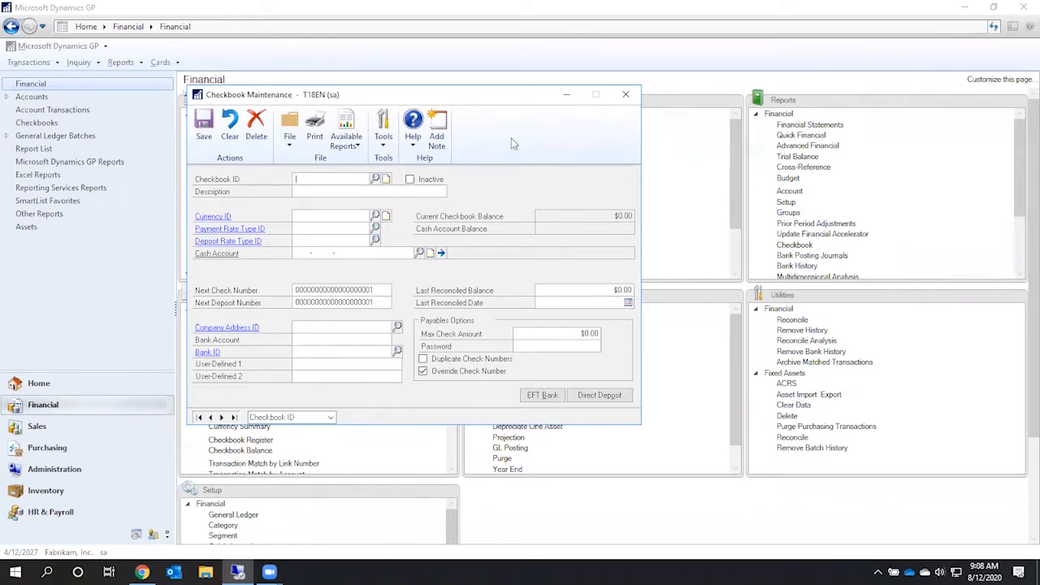
left_click(374, 180)
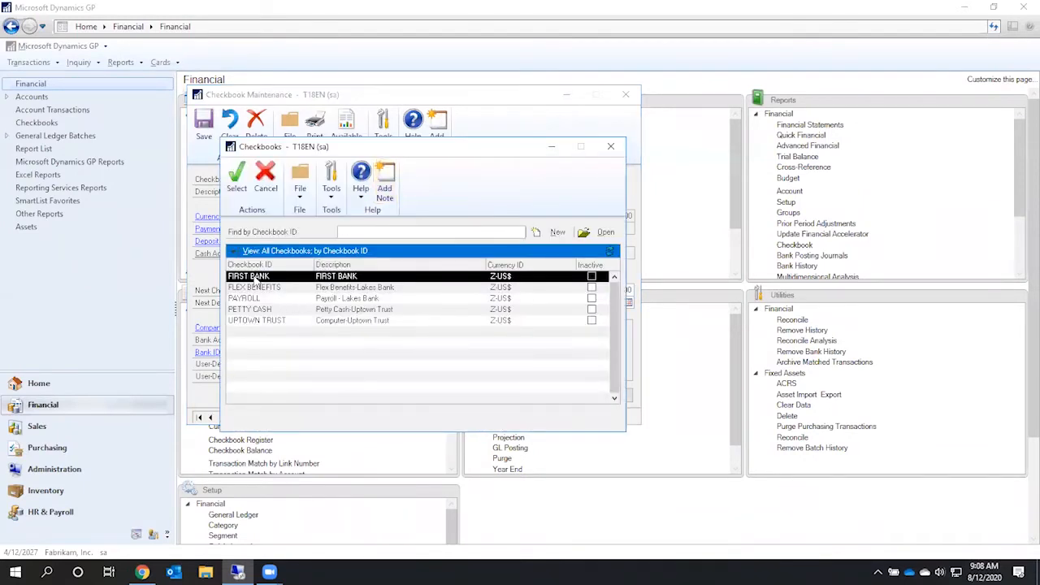
double_click(253, 277)
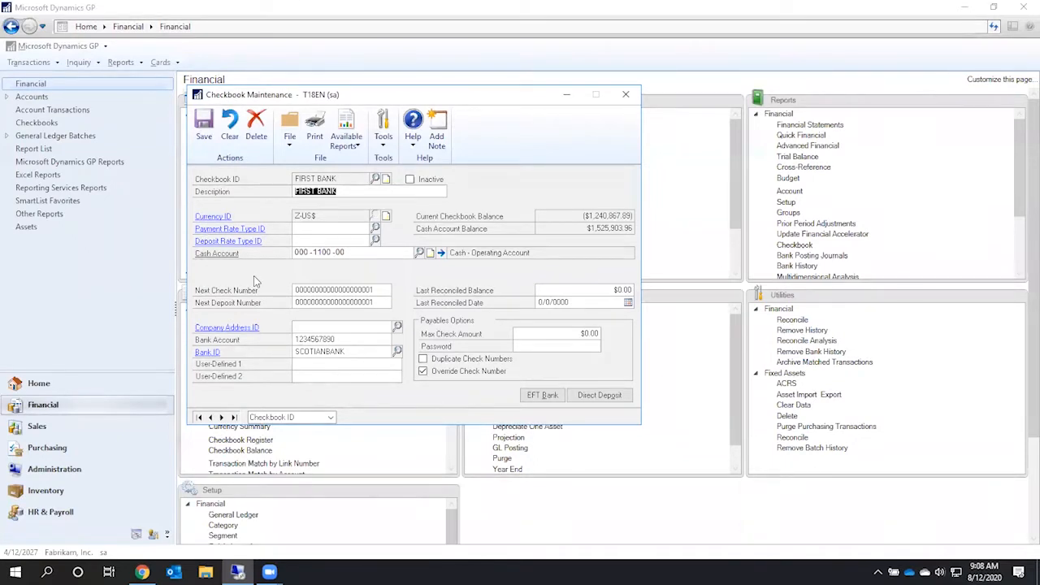
left_click(543, 395)
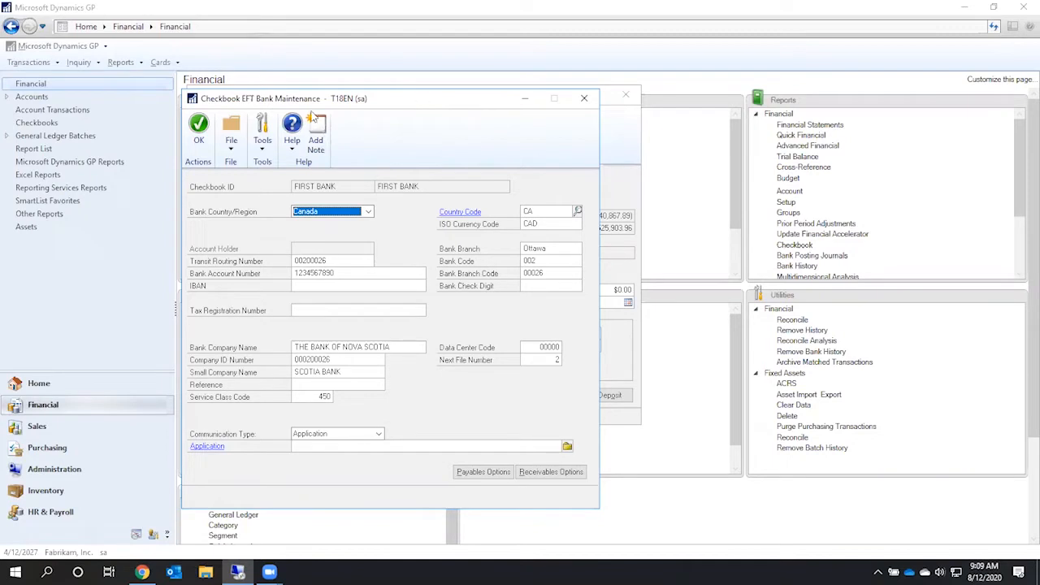
left_click_drag(306, 101, 441, 65)
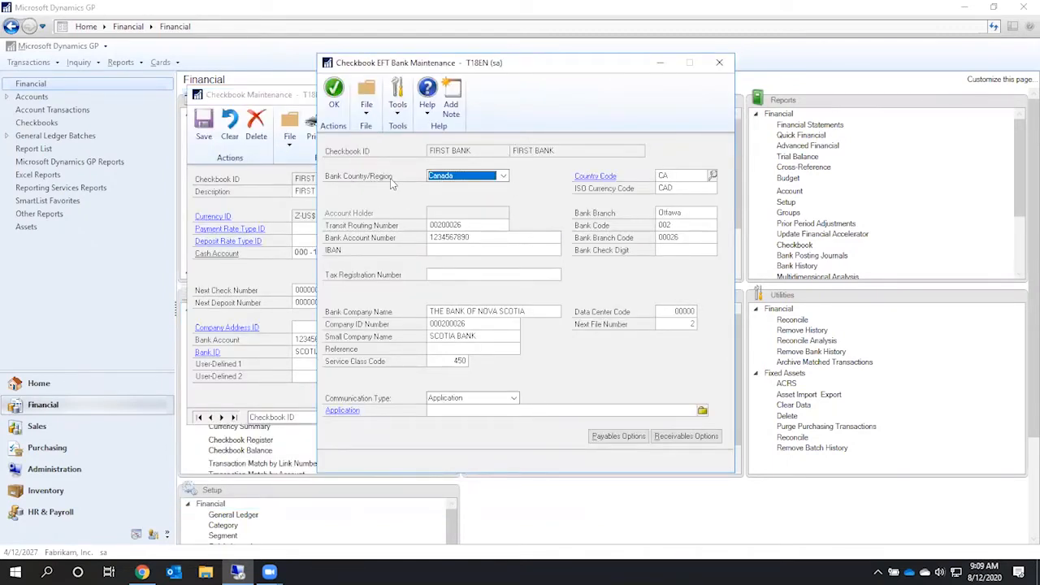
Set the bank country/region of the FIRST BANK checkbook to None
left_click(503, 176)
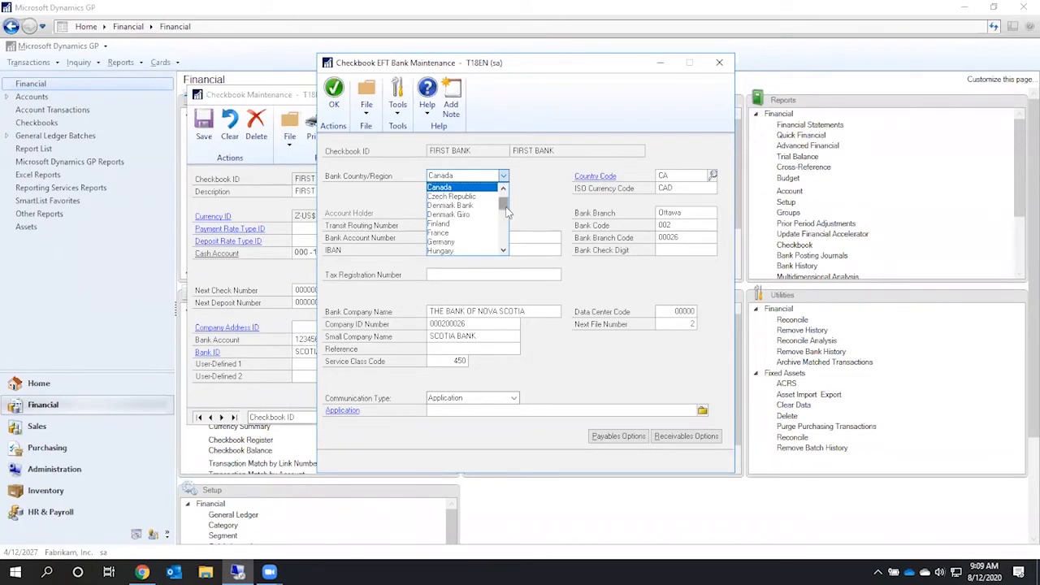
scroll(503, 192, "down", 3)
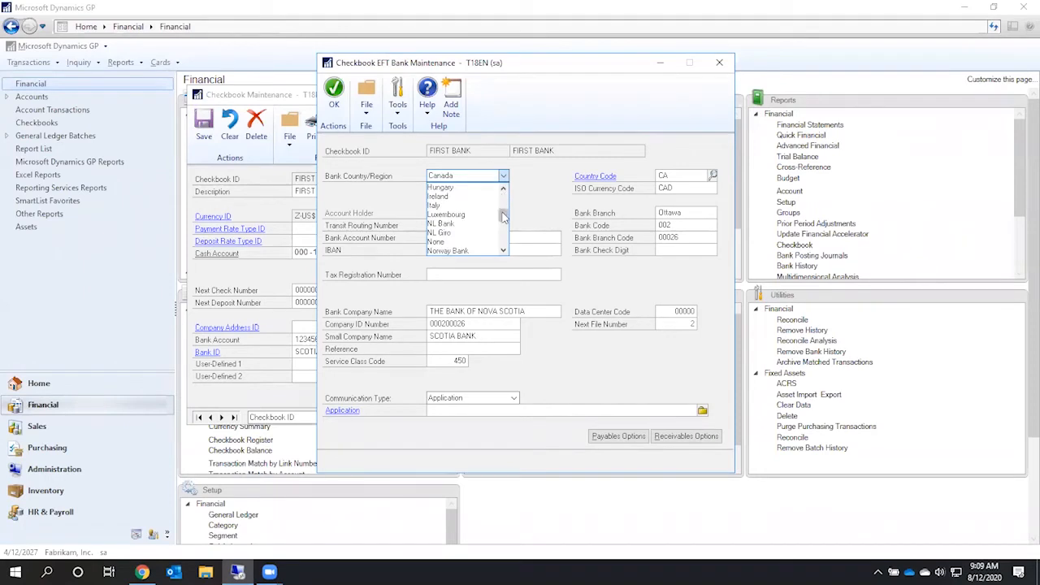
left_click_drag(503, 212, 504, 192)
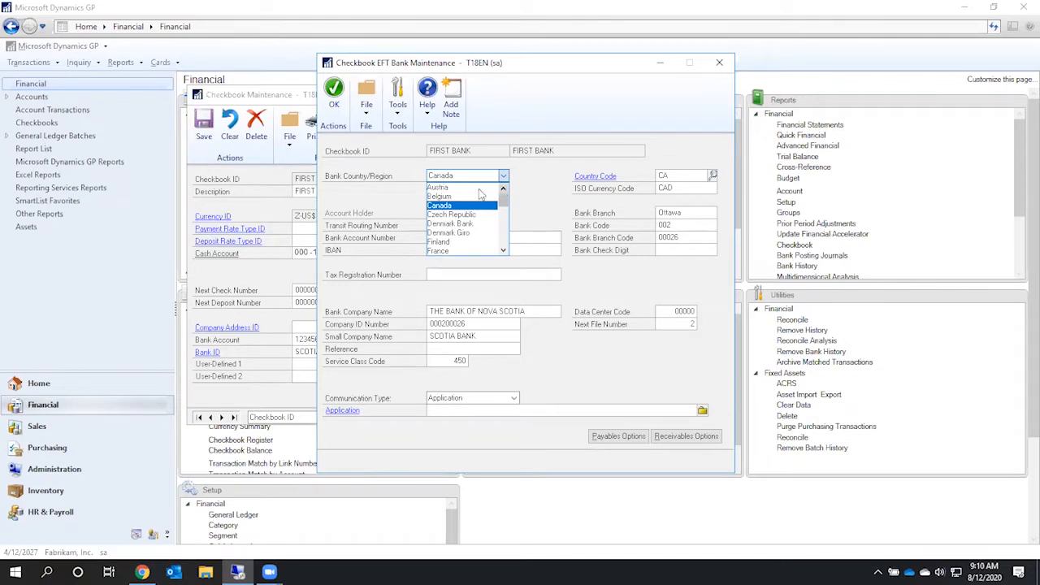
key("Up")
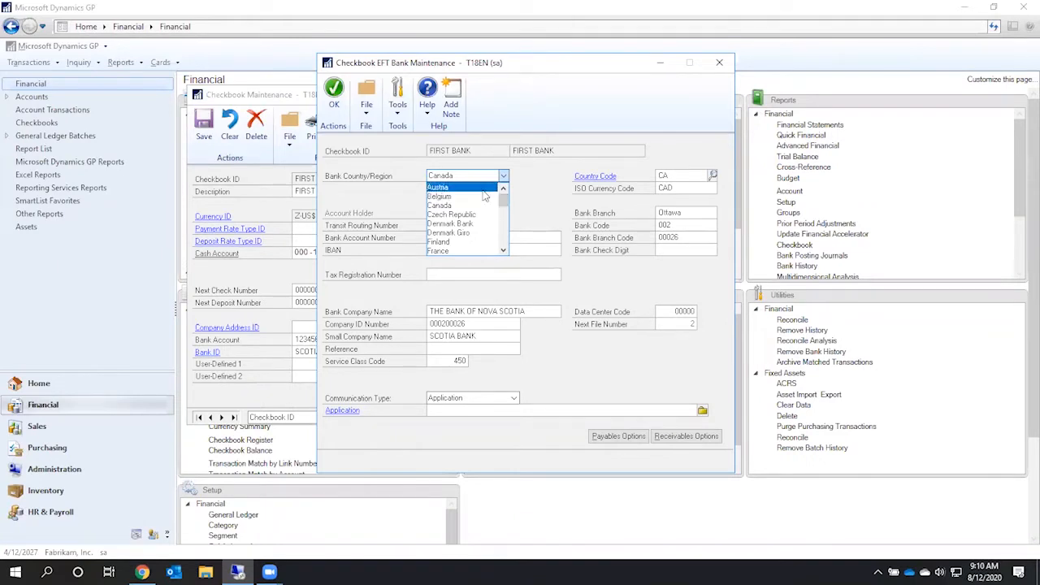
scroll(504, 245, "down", 5)
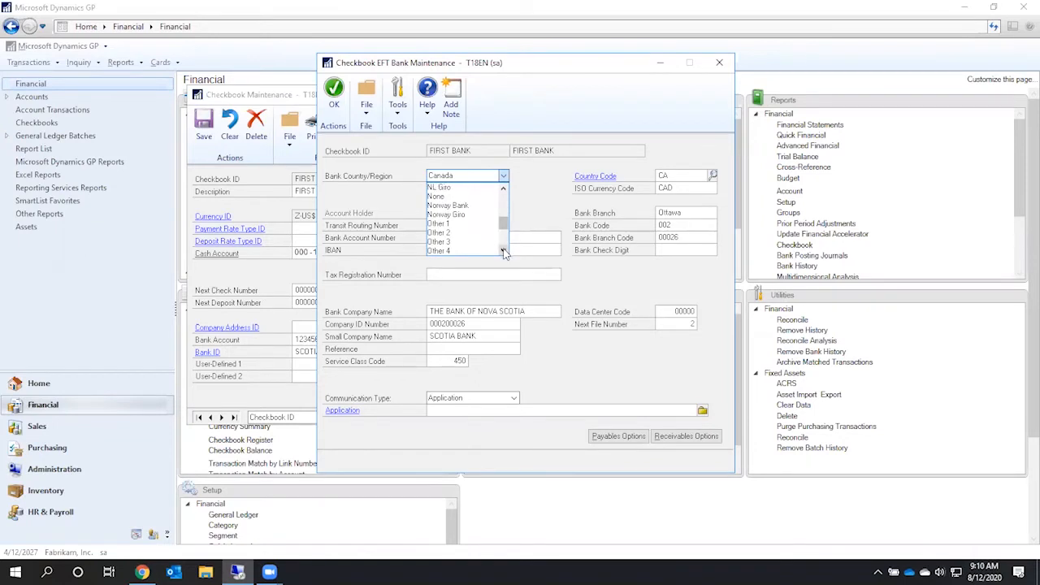
left_click(504, 250)
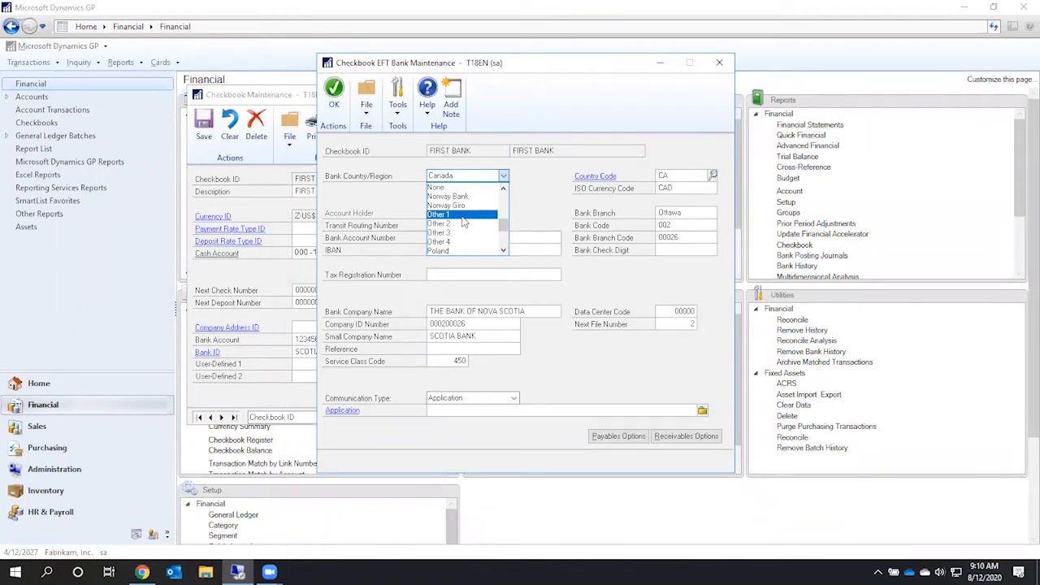
left_click(440, 189)
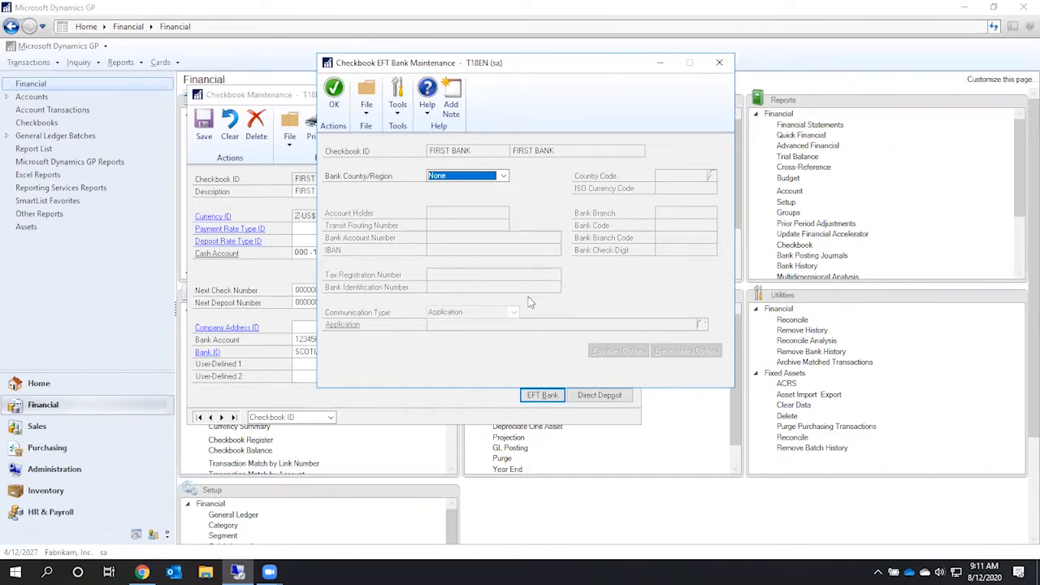
Set the checkbook's bank country/region to Canada
left_click(501, 178)
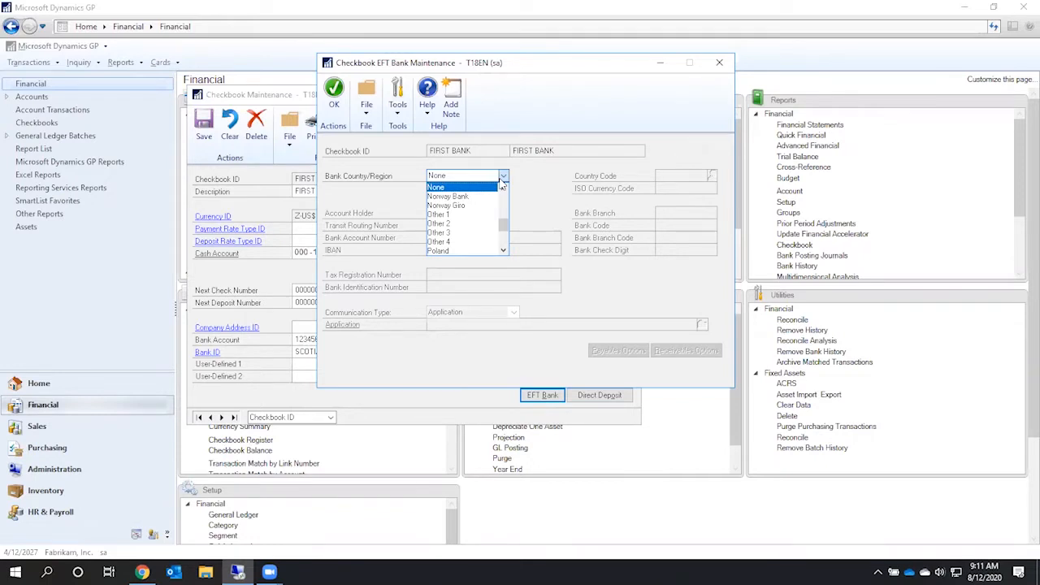
left_click(505, 203)
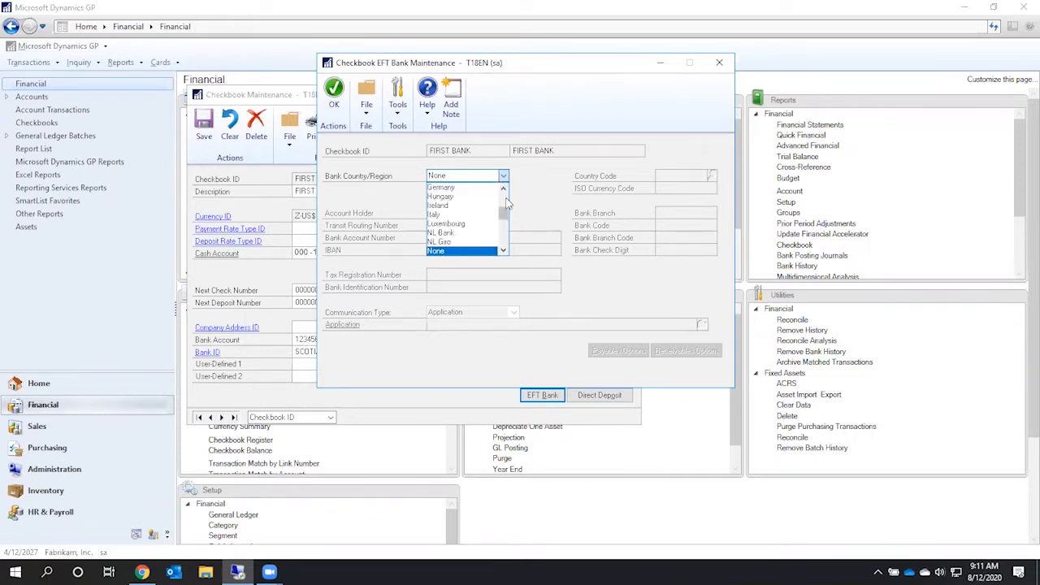
left_click(503, 190)
left_click(503, 190)
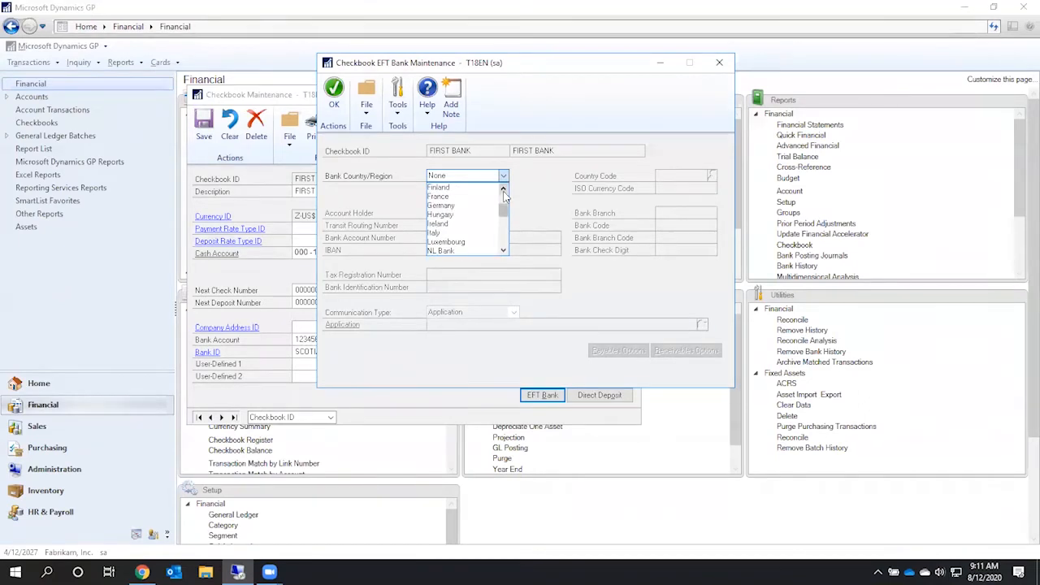
left_click(504, 191)
left_click(504, 191)
left_click(504, 191)
left_click(504, 191)
left_click(503, 191)
left_click(504, 191)
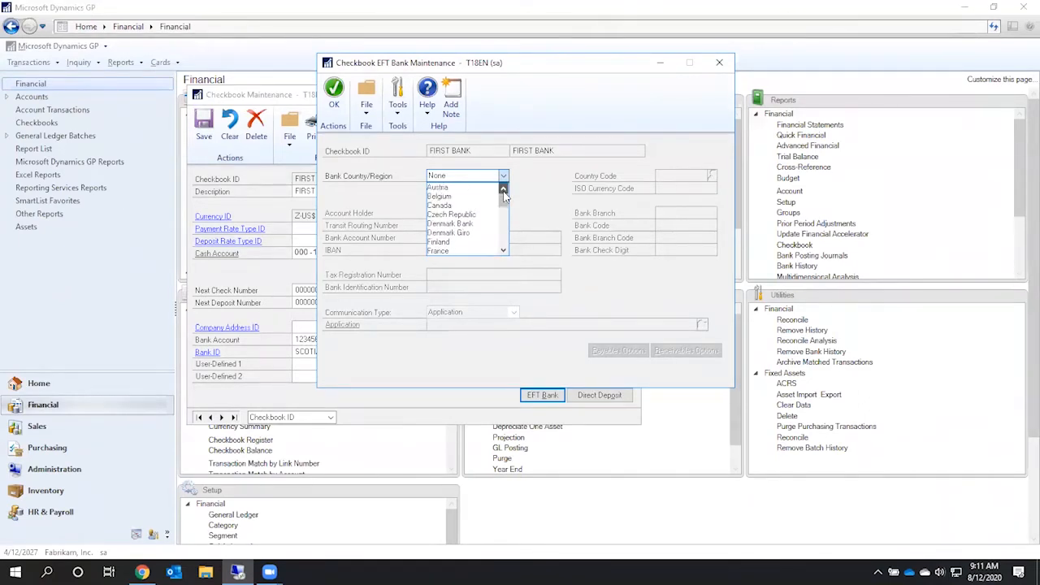
left_click(454, 208)
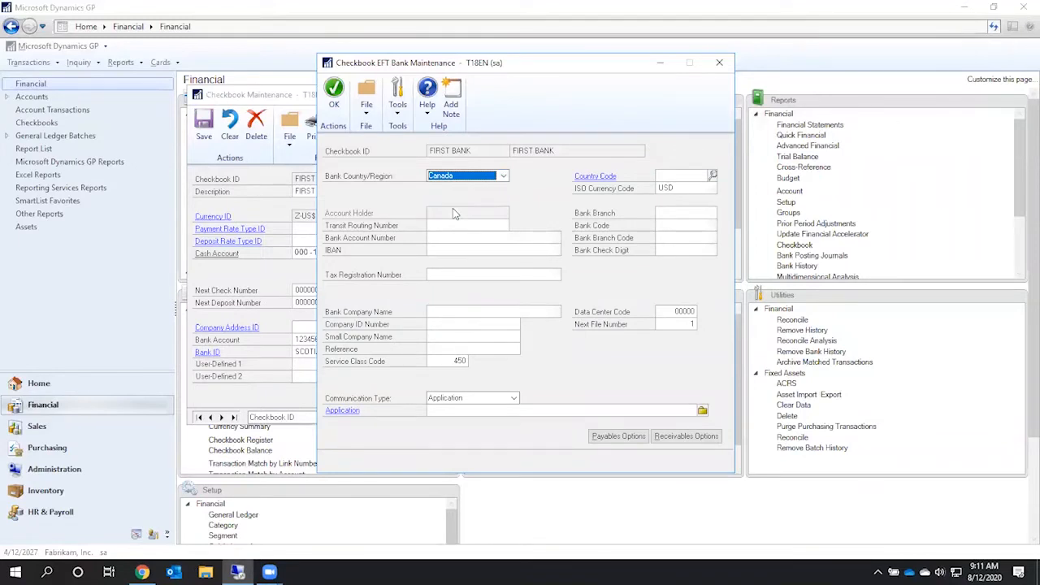
Look up Canada by description to set the country code to CA, and set the ISO currency code to CAD
left_click(665, 176)
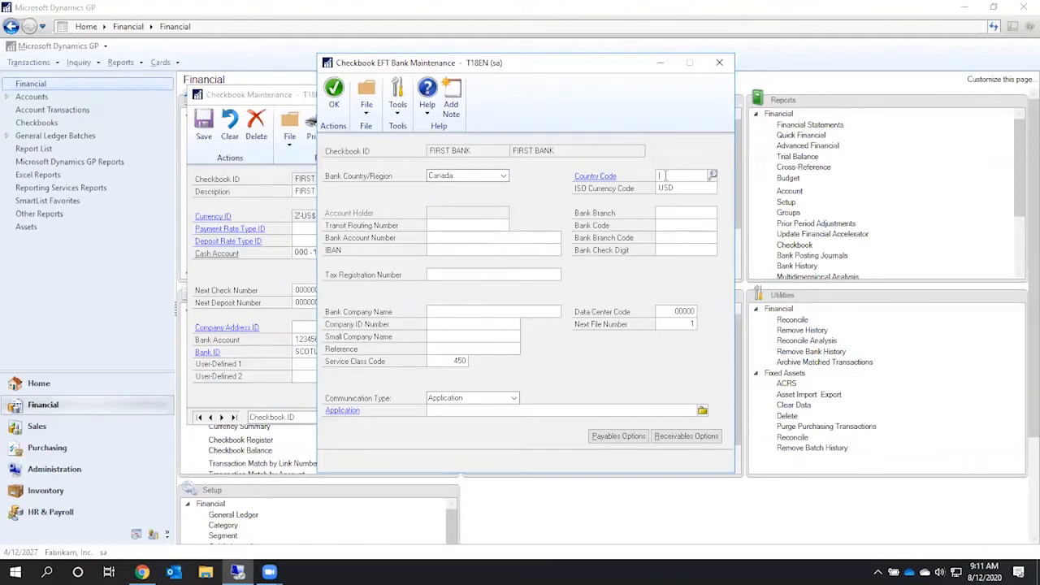
left_click(712, 176)
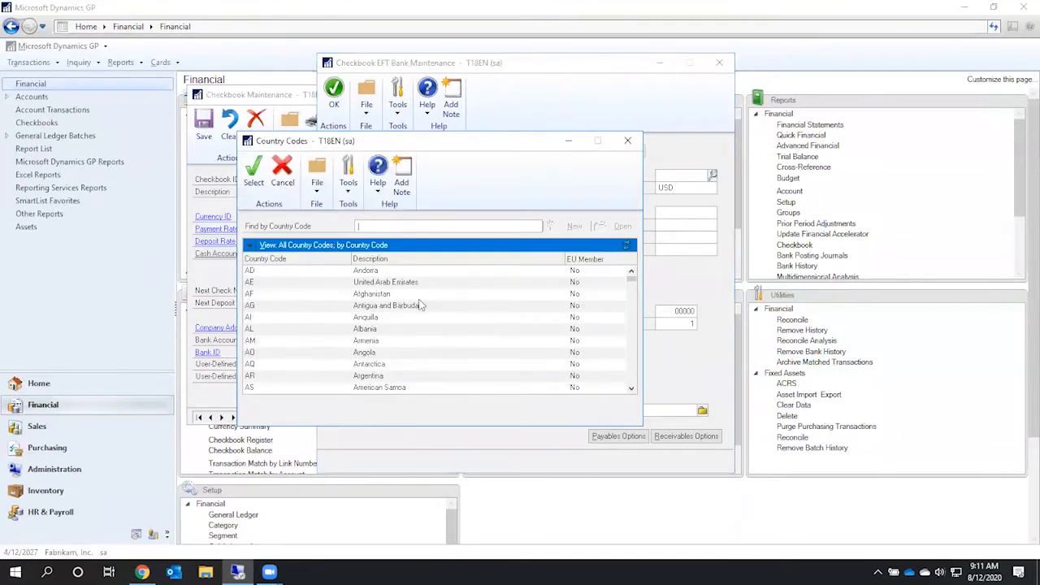
left_click(372, 259)
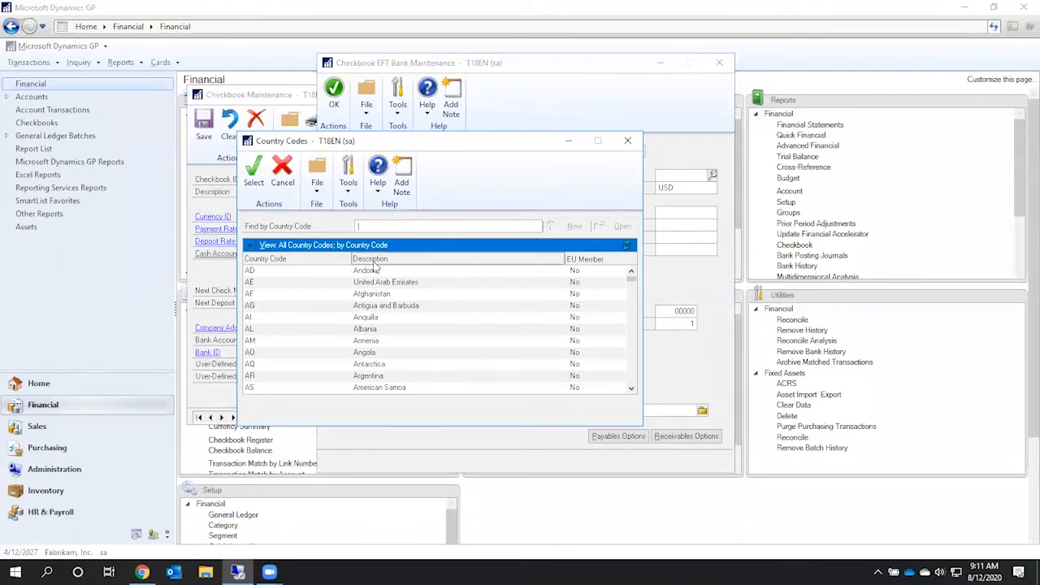
left_click(361, 227)
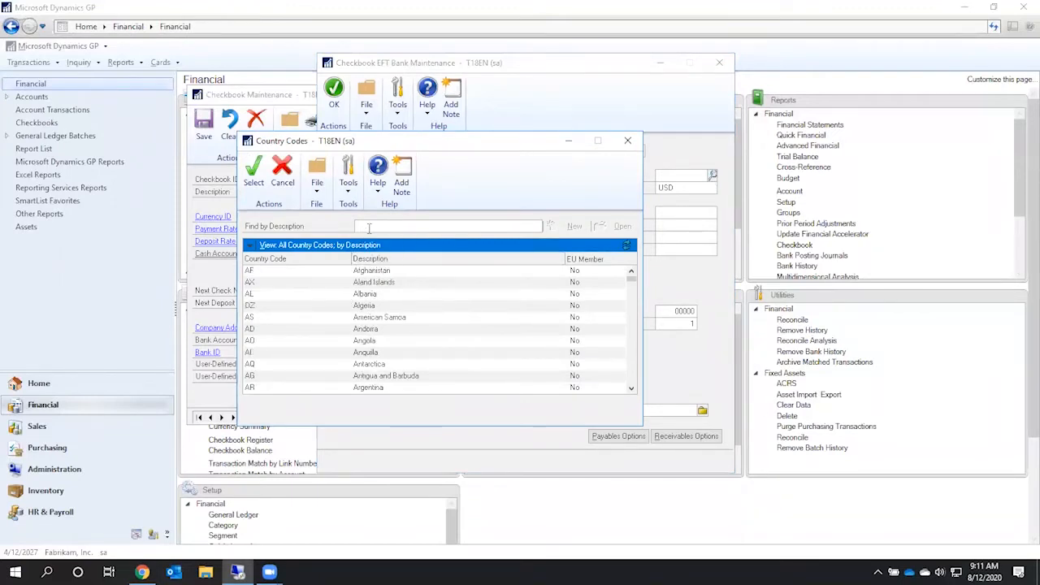
type("can")
key("Tab")
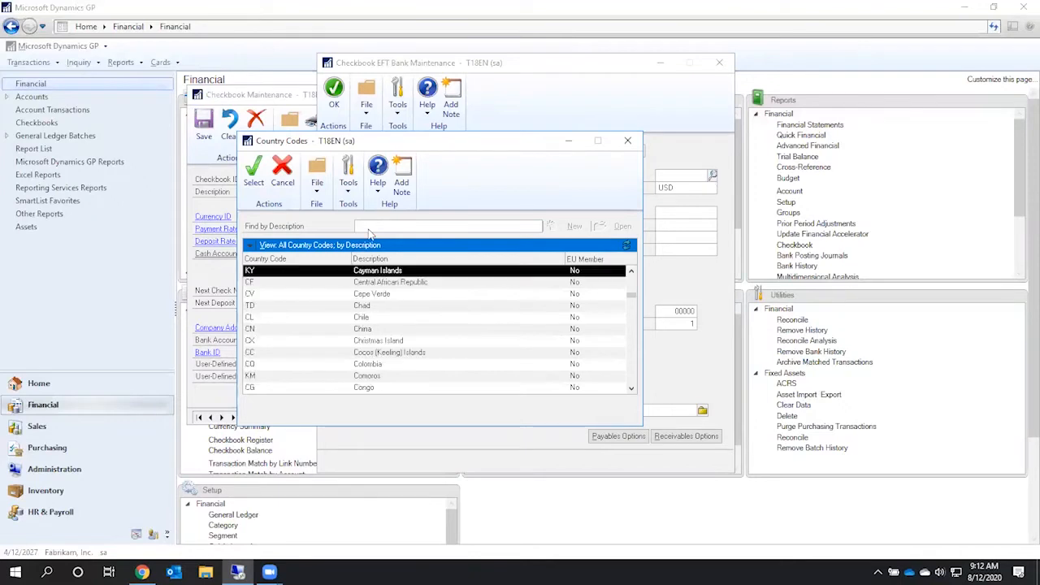
left_click(631, 271)
left_click(631, 272)
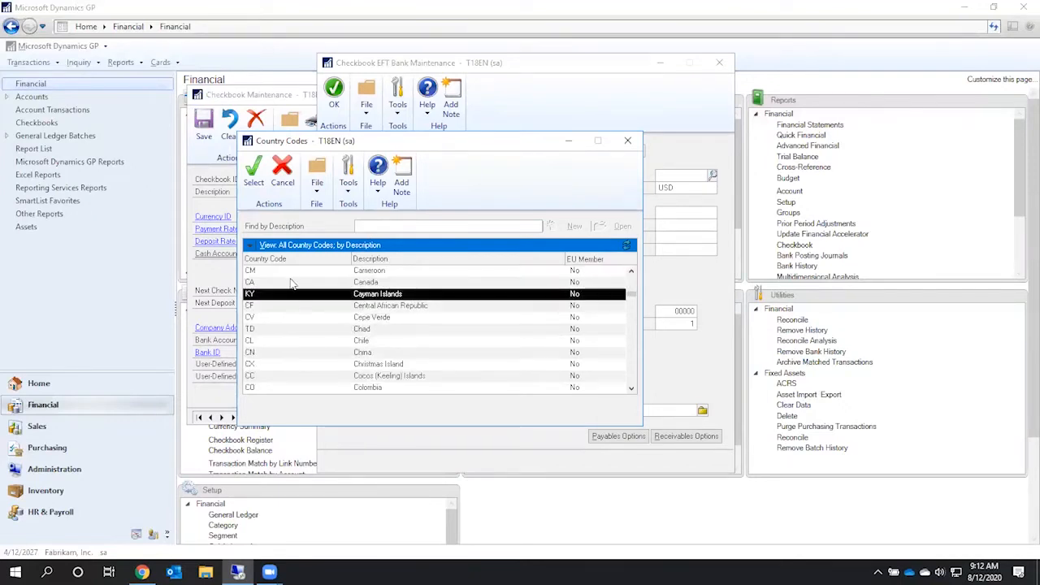
double_click(260, 281)
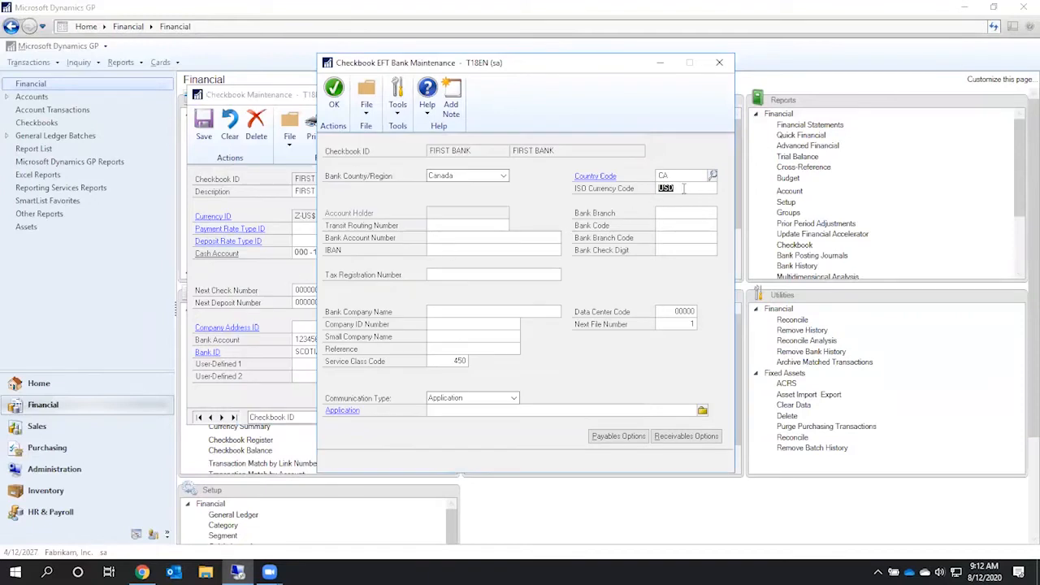
type("CAD")
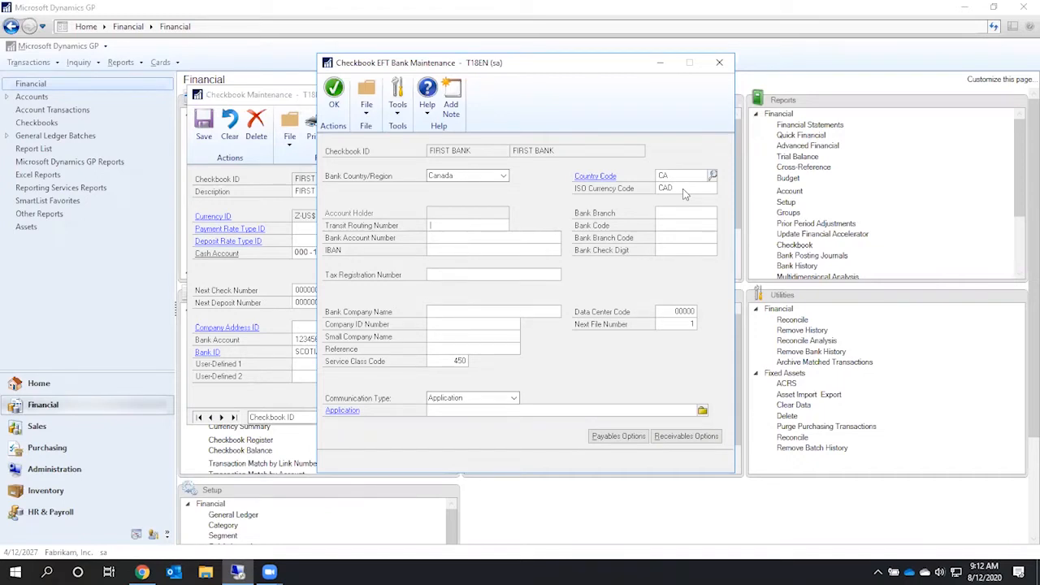
type("1234567")
key("Tab")
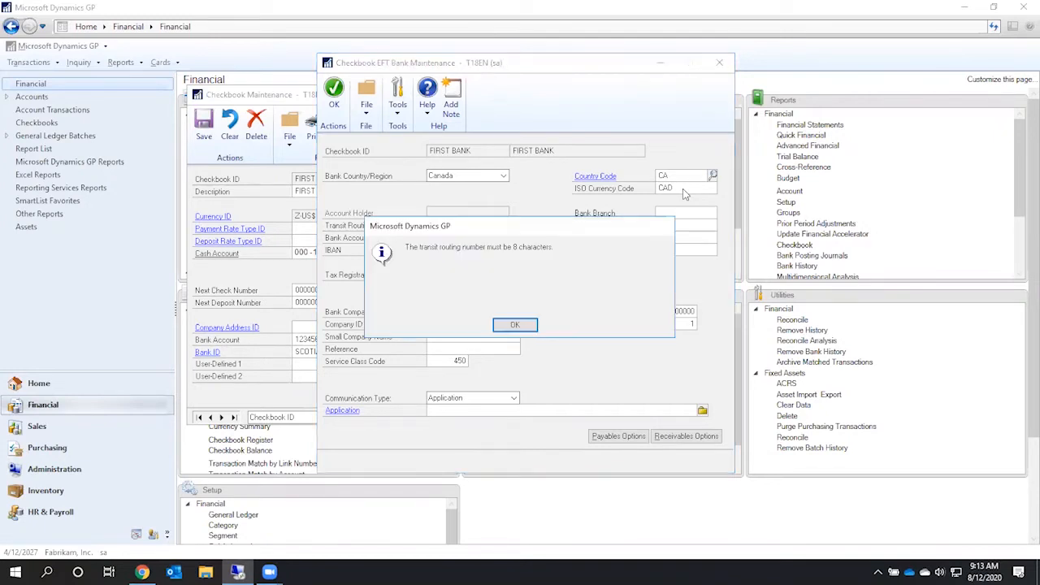
key("Return")
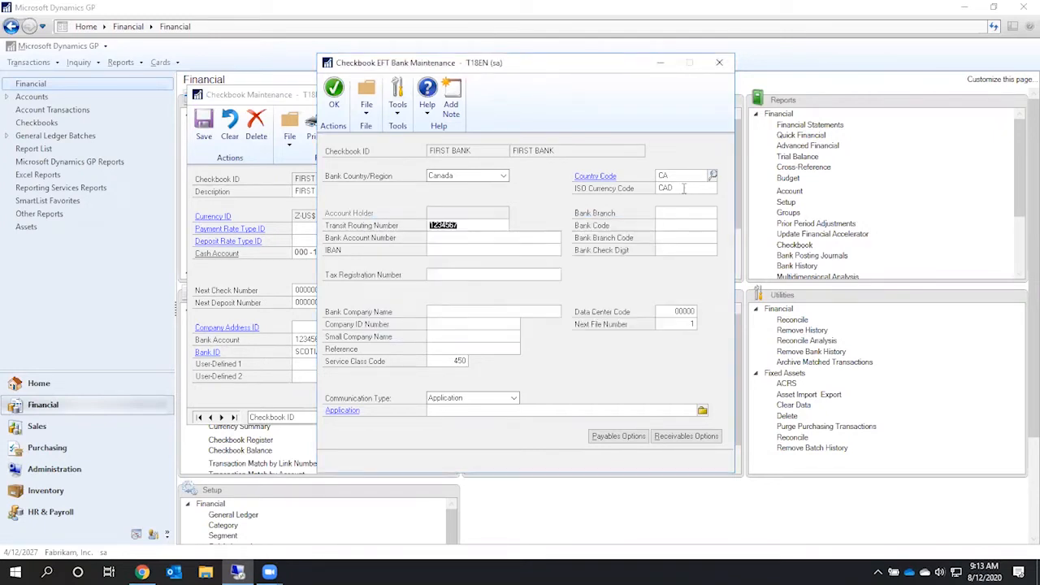
Enter the eight-digit transit routing number and the bank account number for the checkbook
type("12345678")
type("123456789")
type("0")
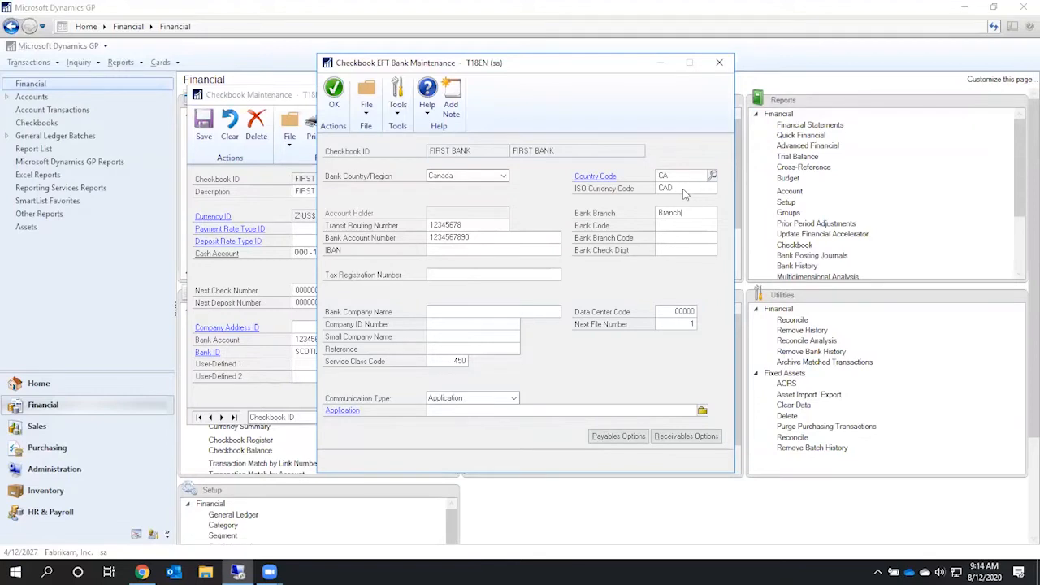
Set the bank branch to Toronto, the bank code to 002 and the bank branch code to 00226
key("BackSpace")
key("BackSpace")
key("BackSpace")
key("BackSpace")
key("BackSpace")
key("BackSpace")
type("00")
type("0")
key("BackSpace")
type("20002")
key("BackSpace")
key("BackSpace")
type("202")
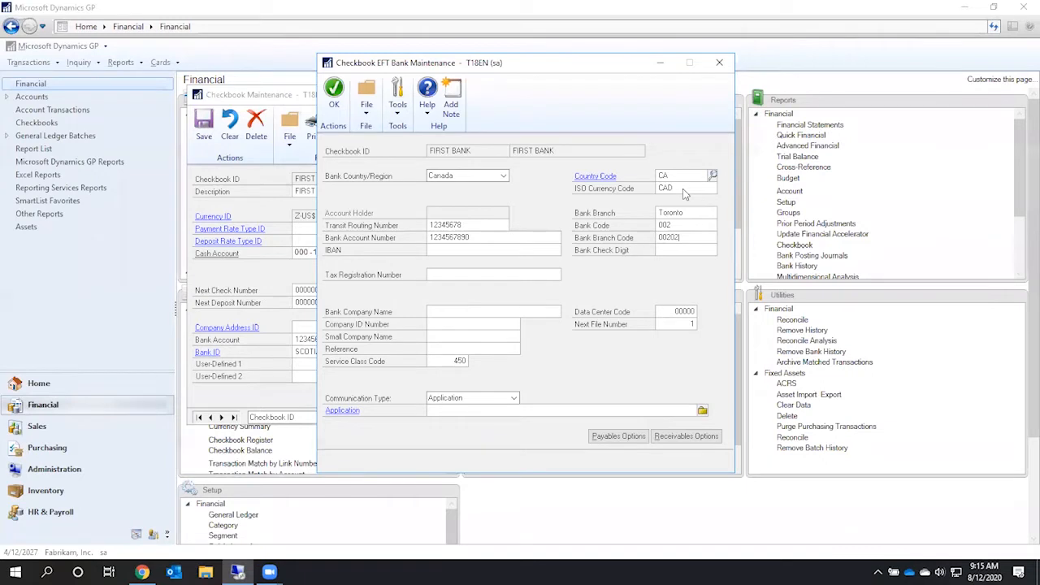
key("BackSpace")
key("BackSpace")
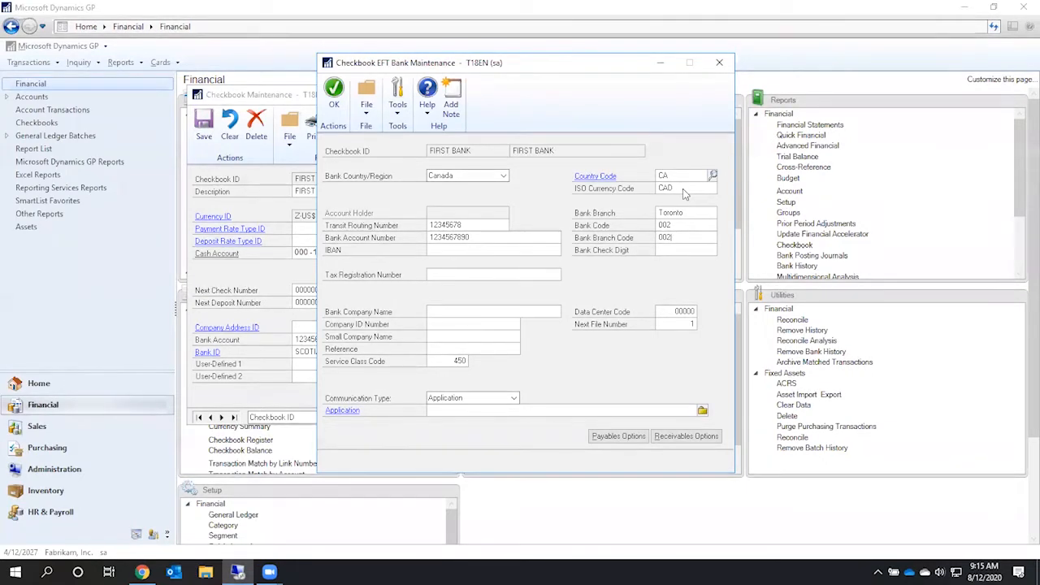
type("26")
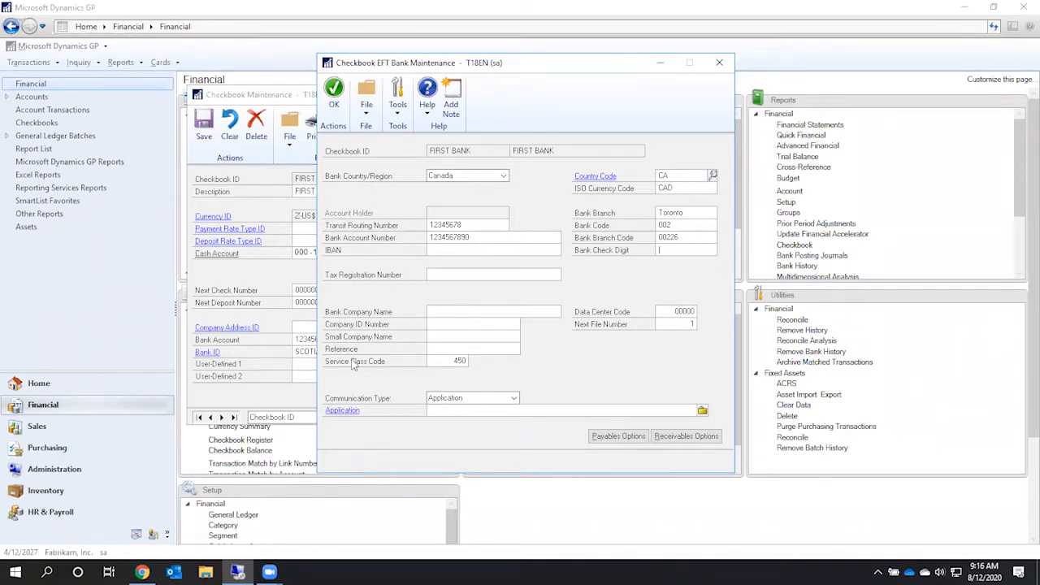
Enter SCOTIA BANK as the bank company name and fill in the company ID number
left_click(435, 309)
type("SCOTIAN")
key("BackSpace")
type("BANK")
key("Tab")
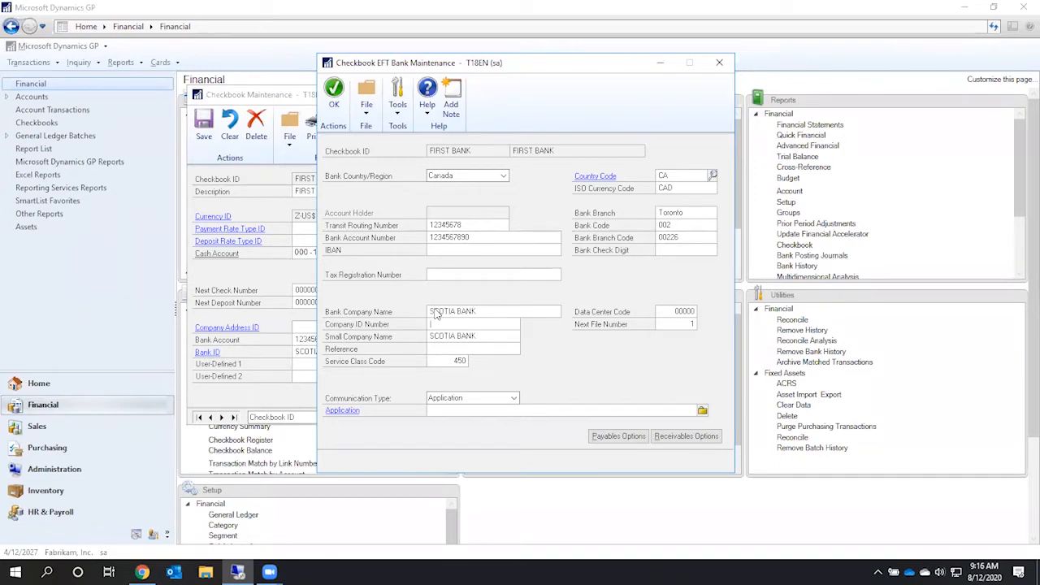
type("12345678")
Accept the default small company name, reference, service class code, data center code and next file number in the EFT bank details
key("Tab")
key("Tab")
key("Tab")
key("Tab")
key("Tab")
left_click_drag(485, 67, 387, 27)
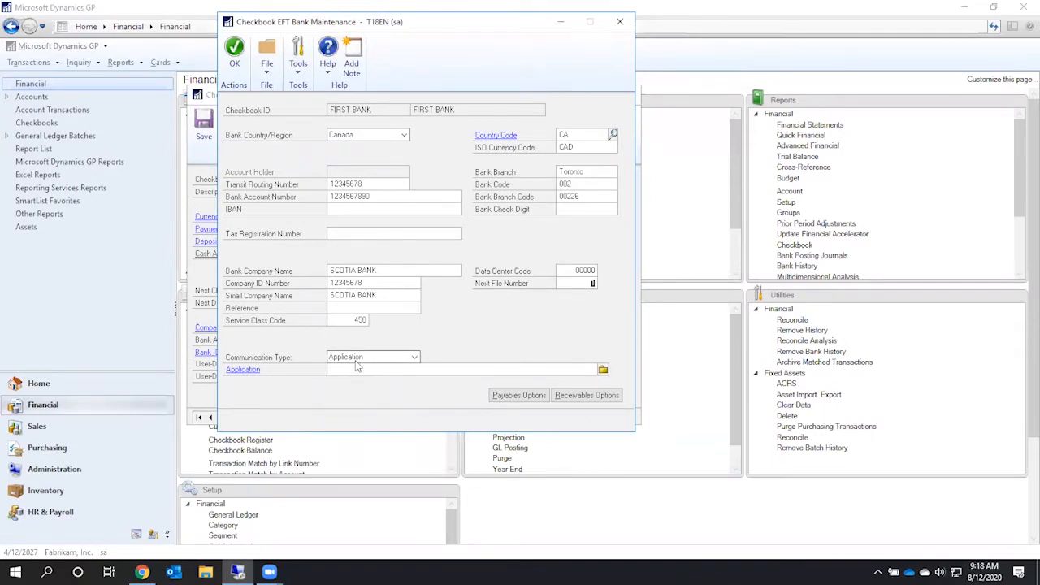
Set the communication type to Internet Link and move to the FTP site entry
left_click(415, 358)
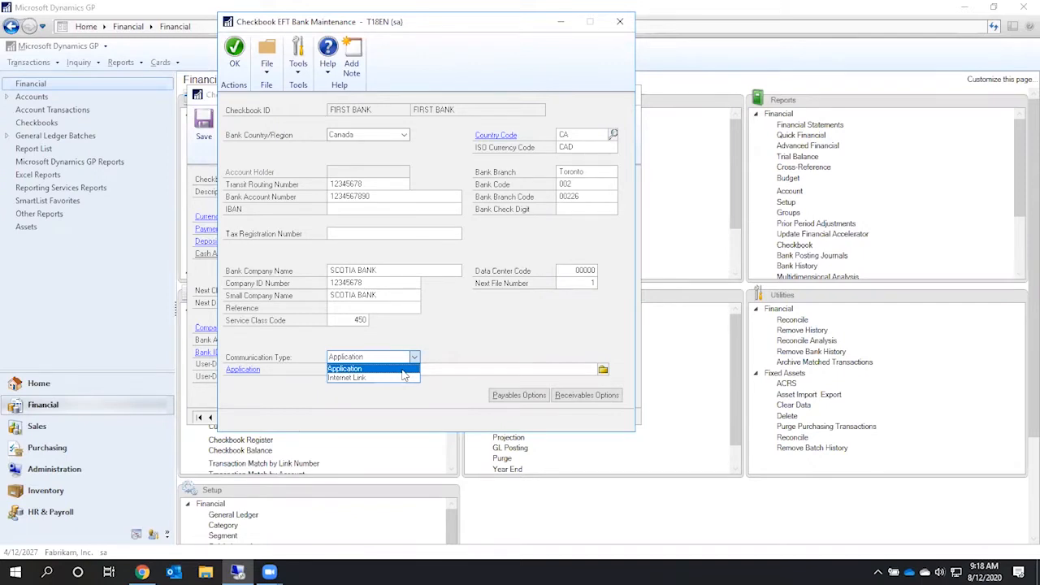
left_click(353, 369)
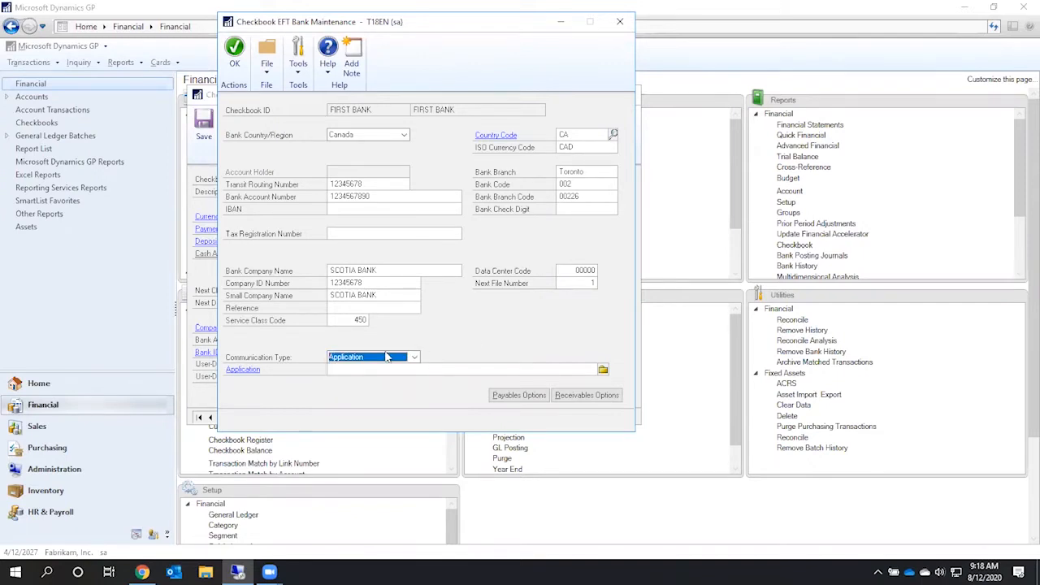
left_click(349, 372)
left_click(414, 362)
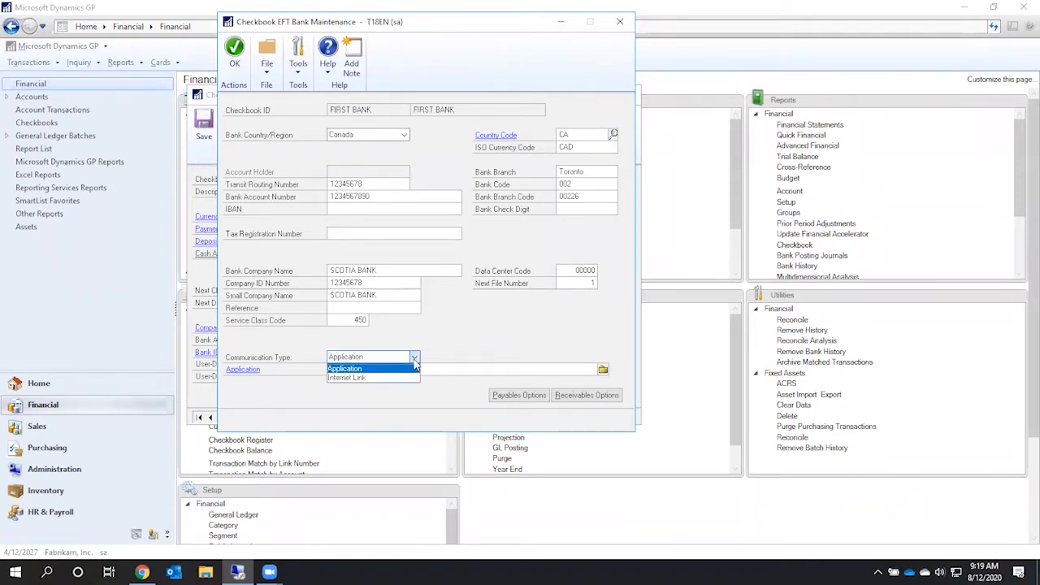
left_click(367, 379)
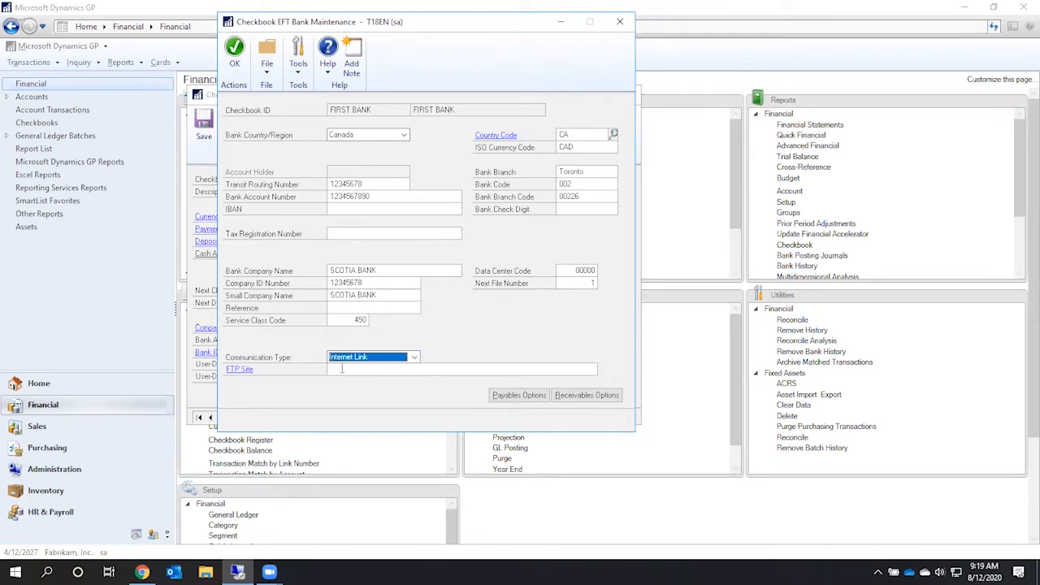
left_click(342, 368)
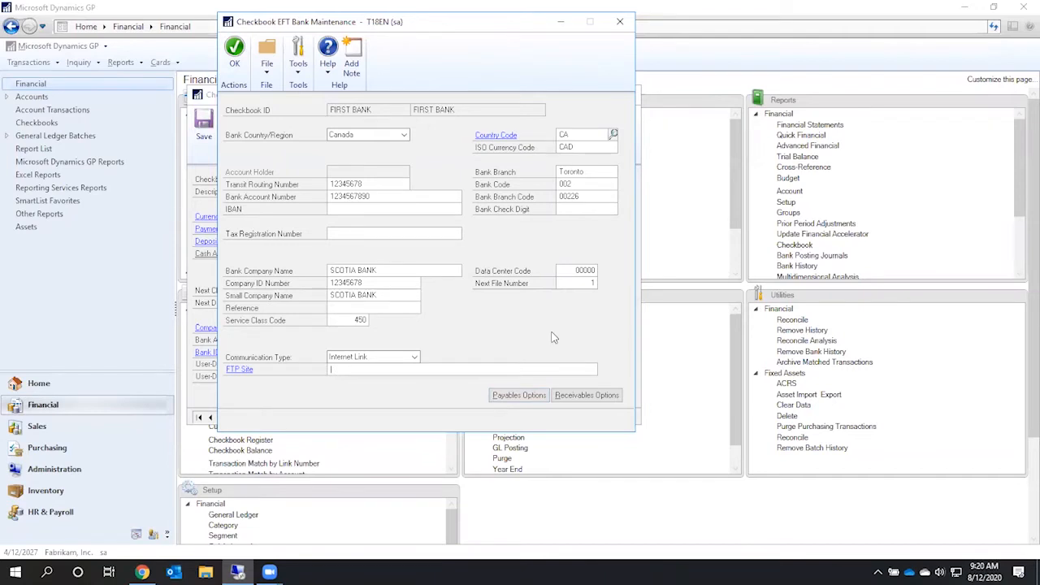
Open the checkbook's EFT payables options and compare the next EFT payment number with the checkbook's next check number
left_click(518, 396)
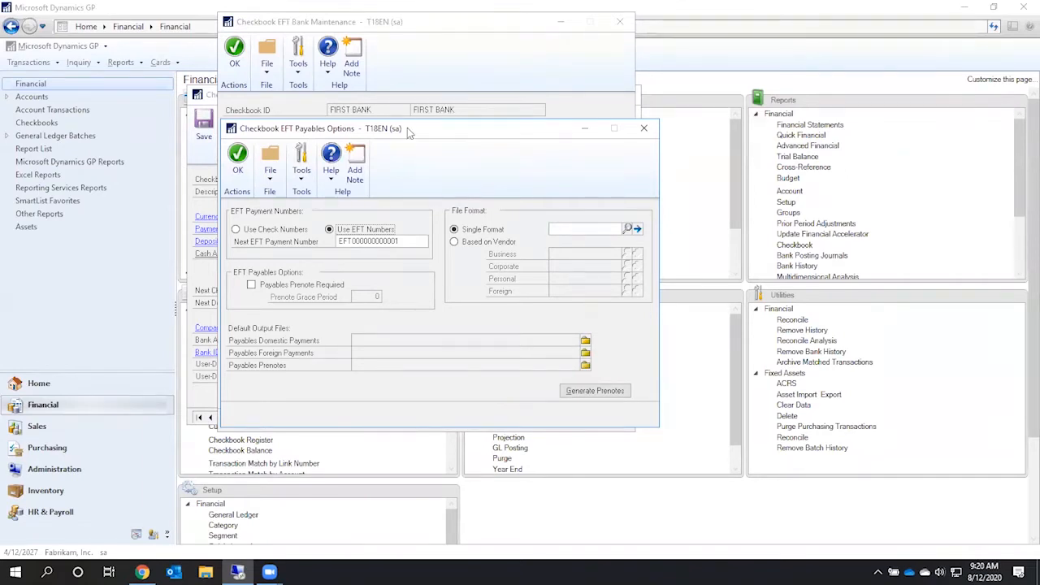
left_click_drag(409, 136, 479, 115)
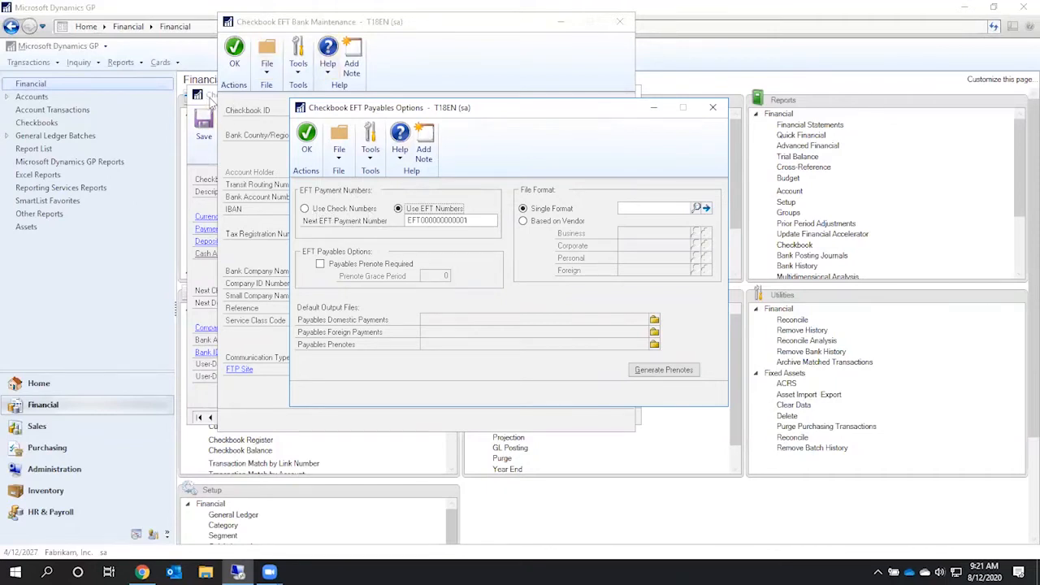
left_click(213, 104)
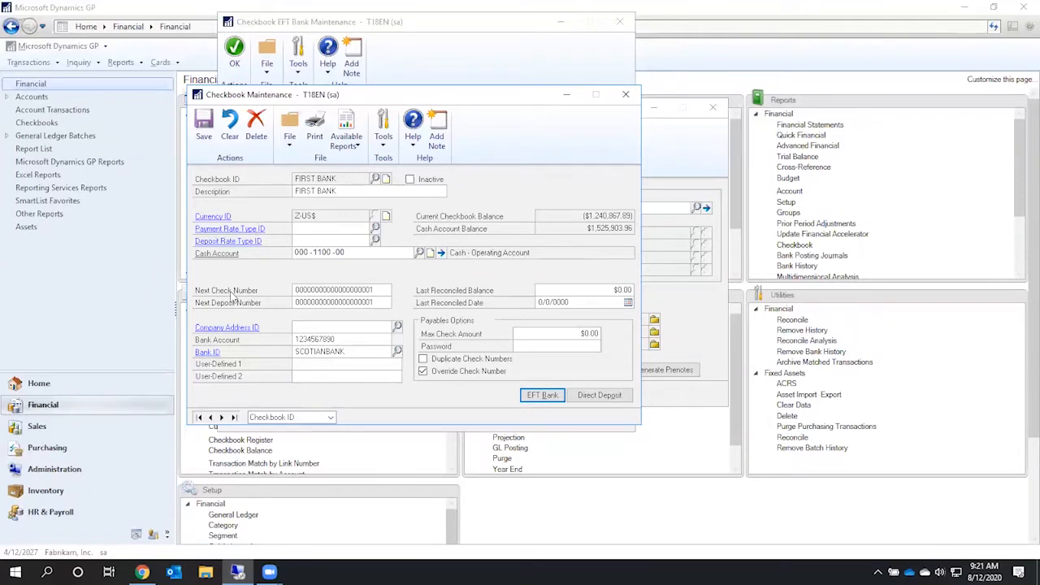
double_click(321, 291)
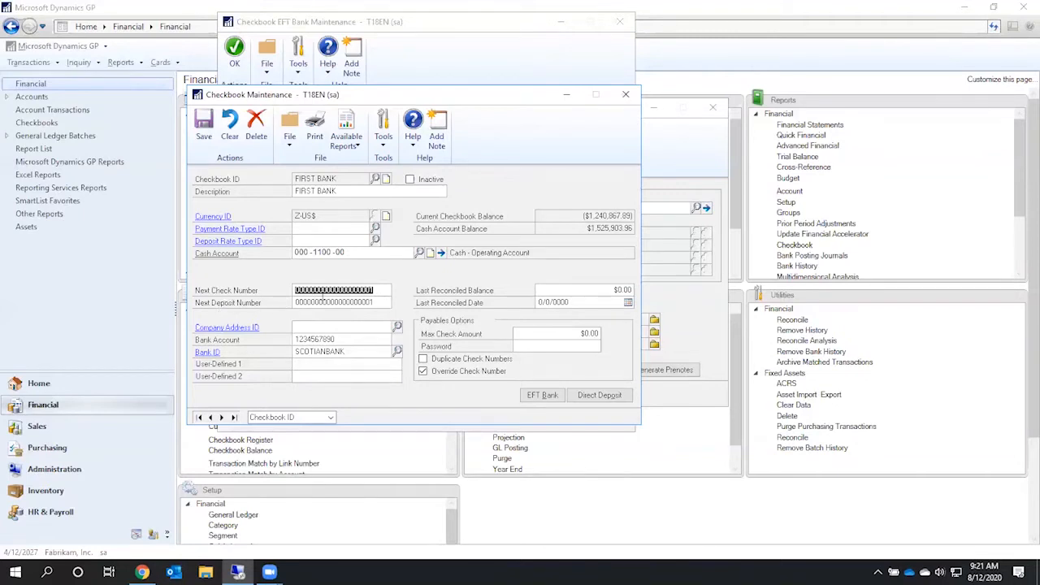
left_click(689, 155)
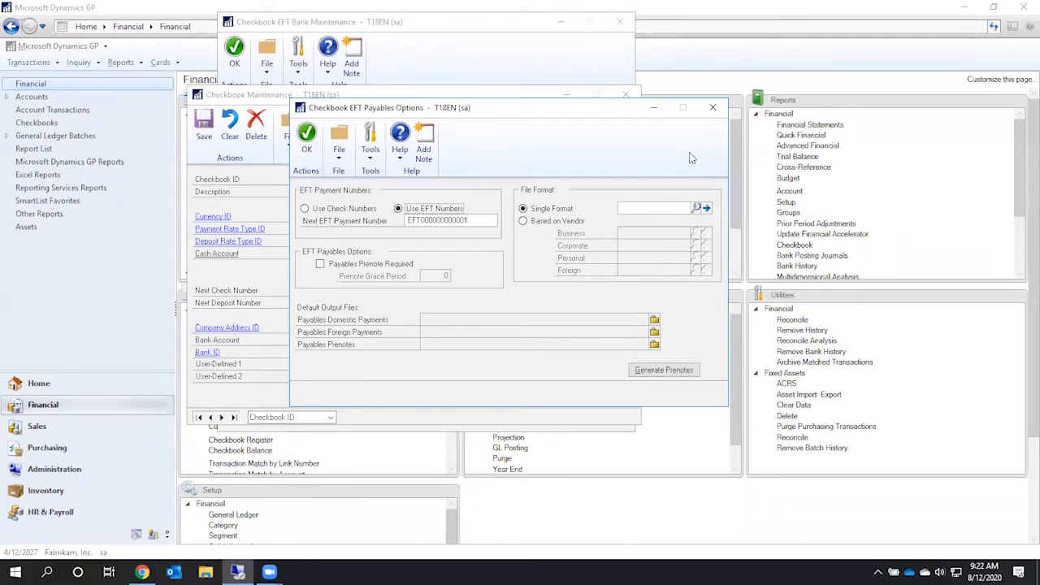
left_click(422, 224)
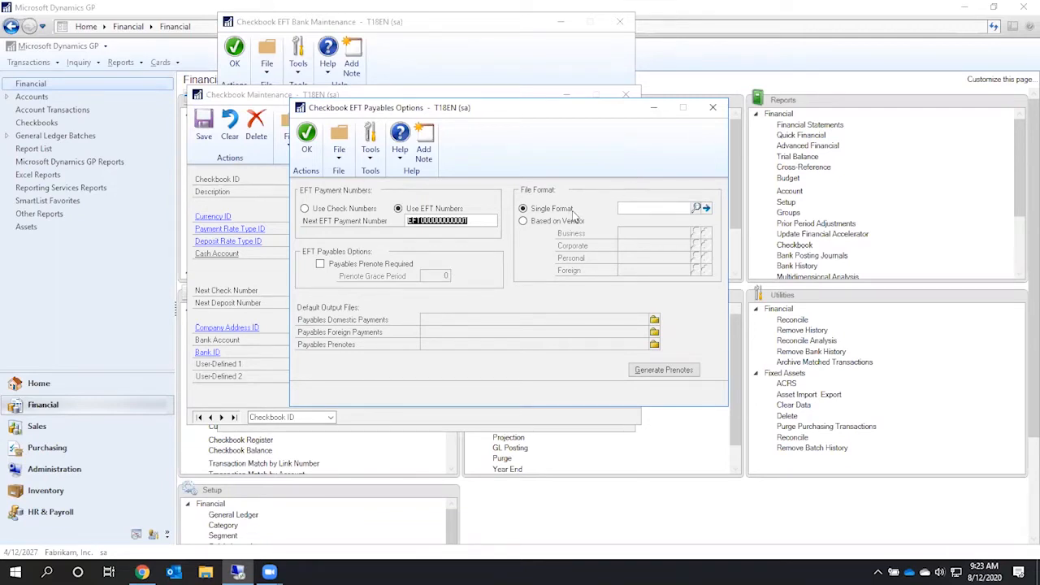
Try basing the file format on the vendor and look up the EFT formats available for business vendors
left_click(641, 208)
left_click(560, 224)
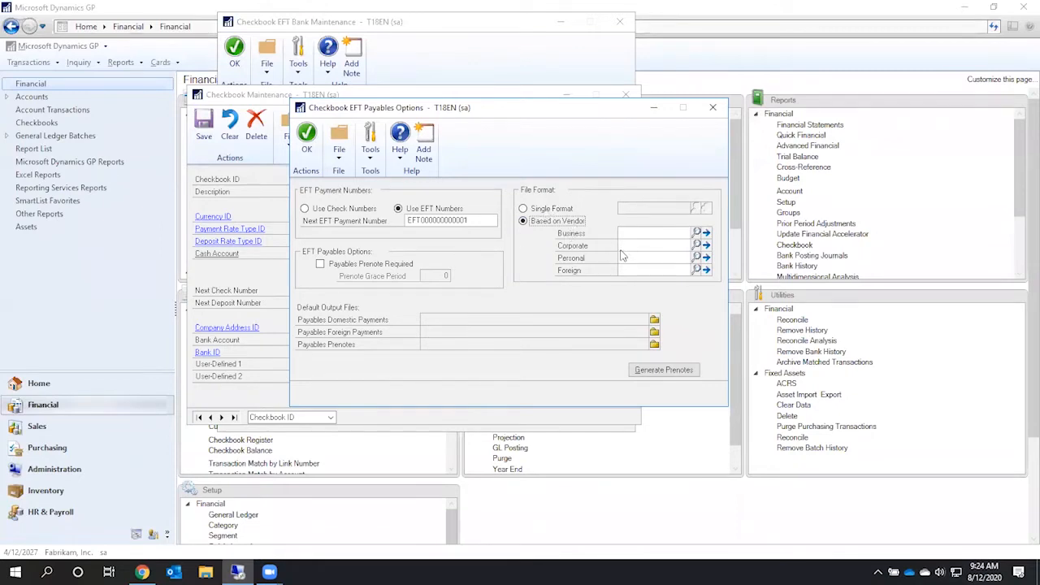
left_click(696, 232)
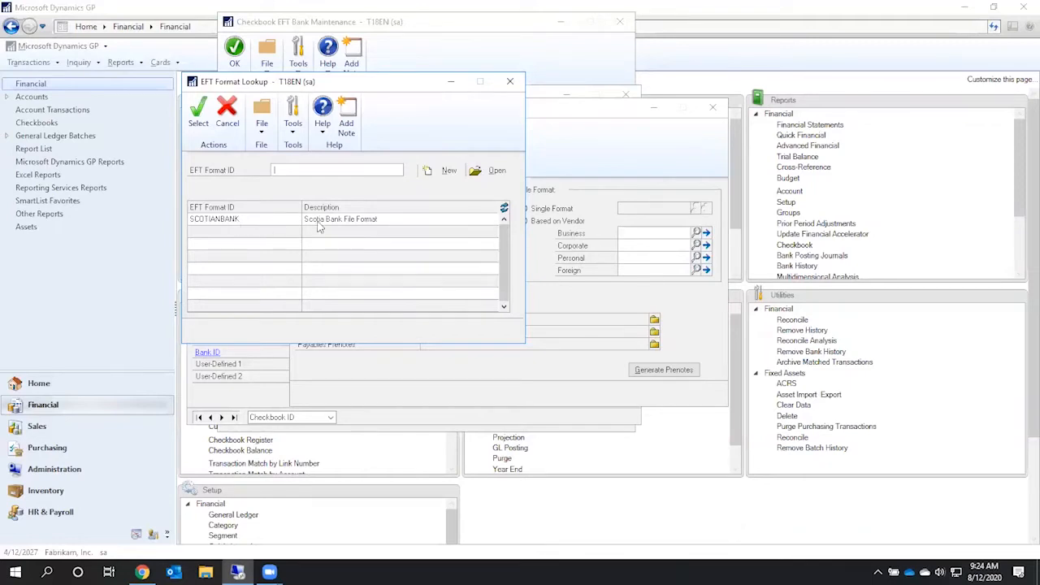
left_click(509, 81)
Use a single file format for payables and choose SCOTIANBANK as the EFT format
left_click(549, 210)
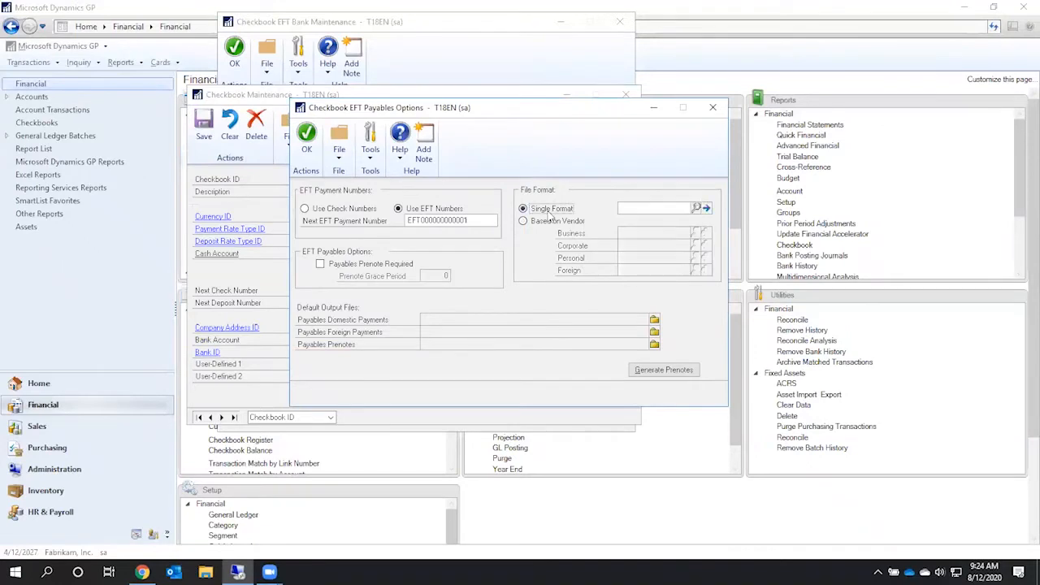
left_click(696, 209)
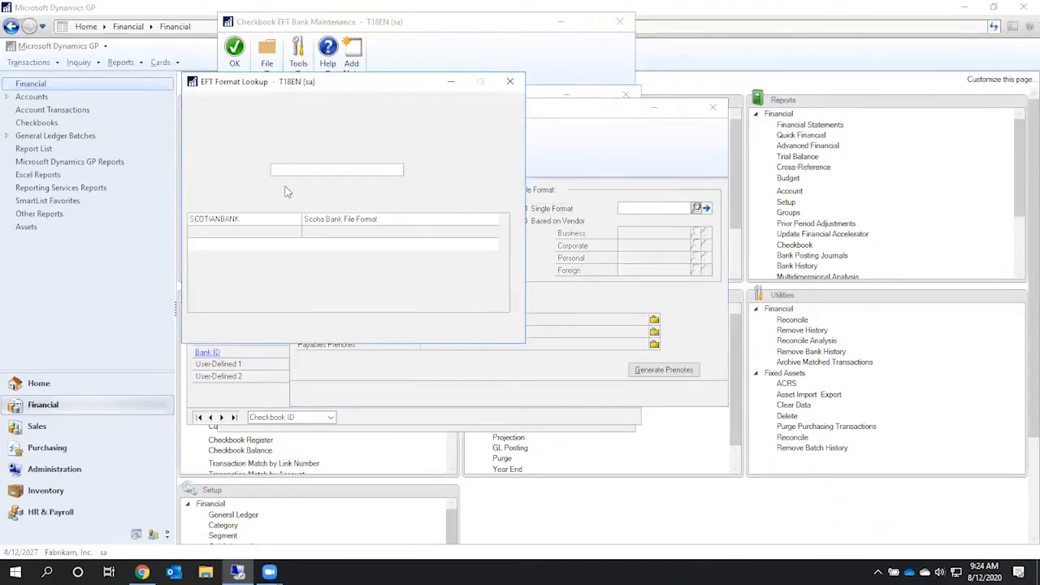
left_click(204, 221)
double_click(206, 220)
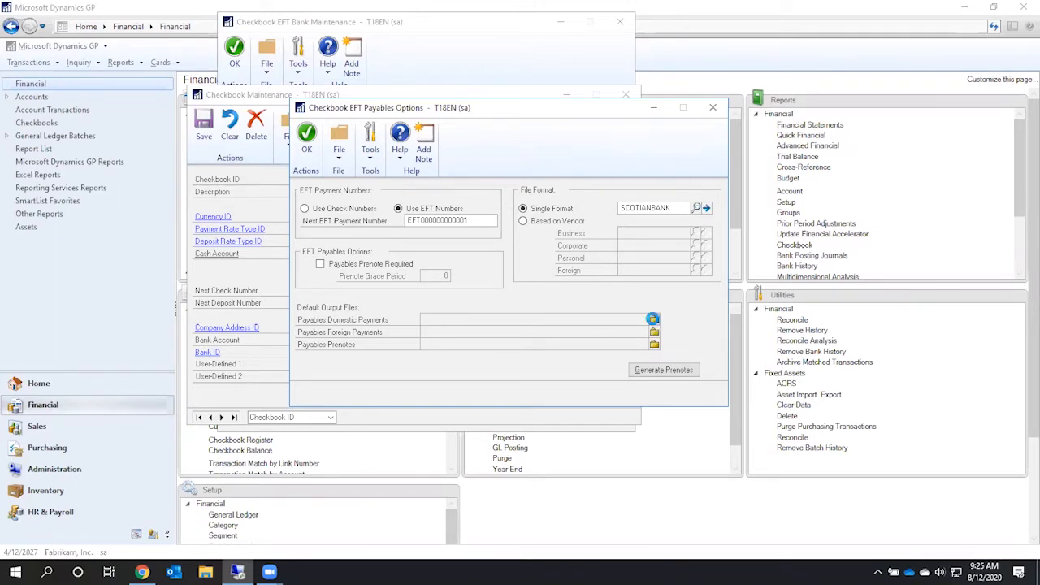
Set the default output file for domestic payables payments to EFTSCOTIABANK.txt in the ScotiaBank folder
left_click(652, 319)
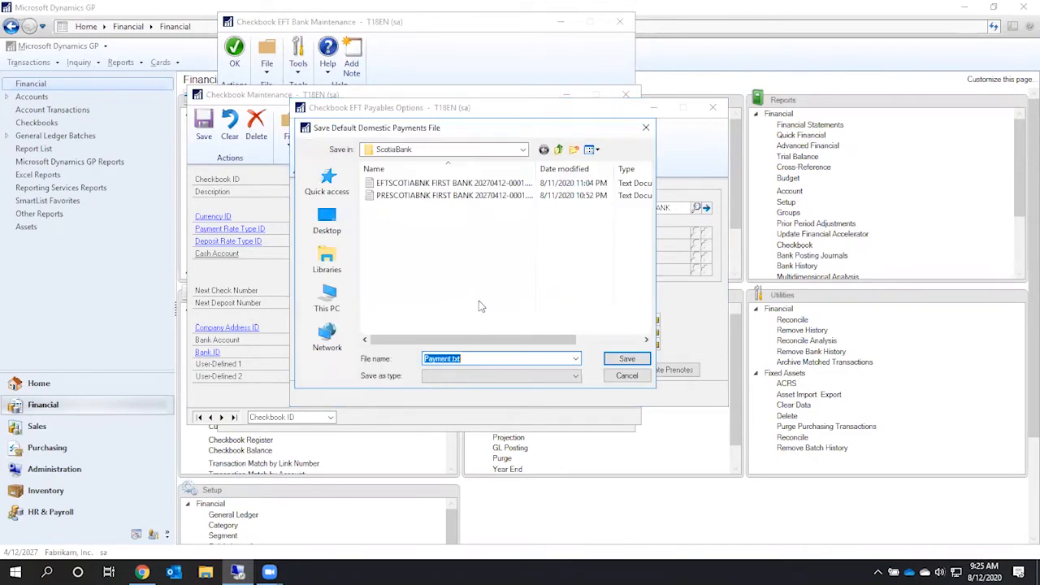
left_click(510, 359)
key("Left")
key("Left")
key("Left")
key("Left")
key("shift+Home")
type("EFTSCOTIABANK")
key("BackSpace")
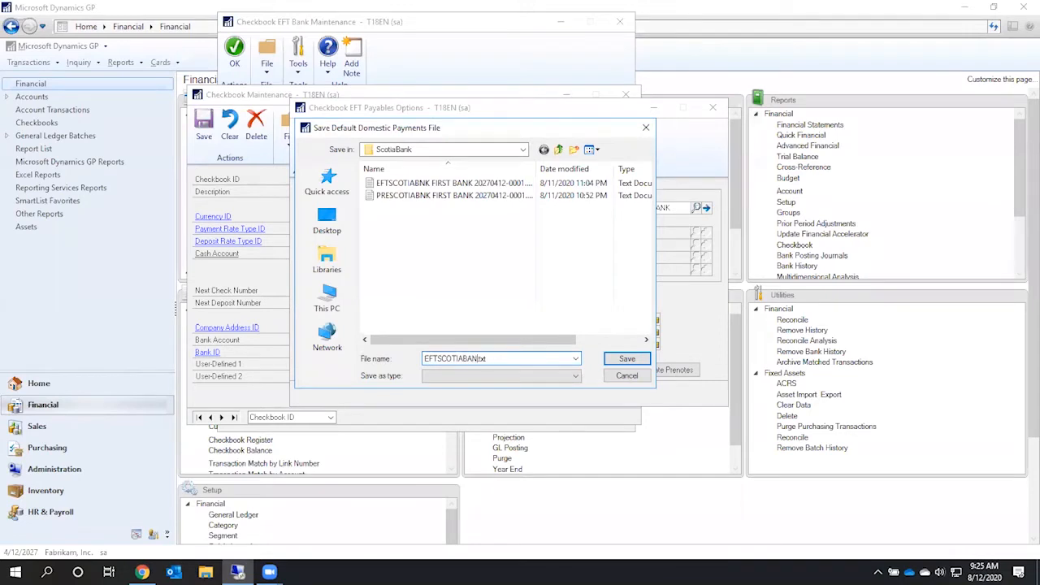
type("K")
key("Return")
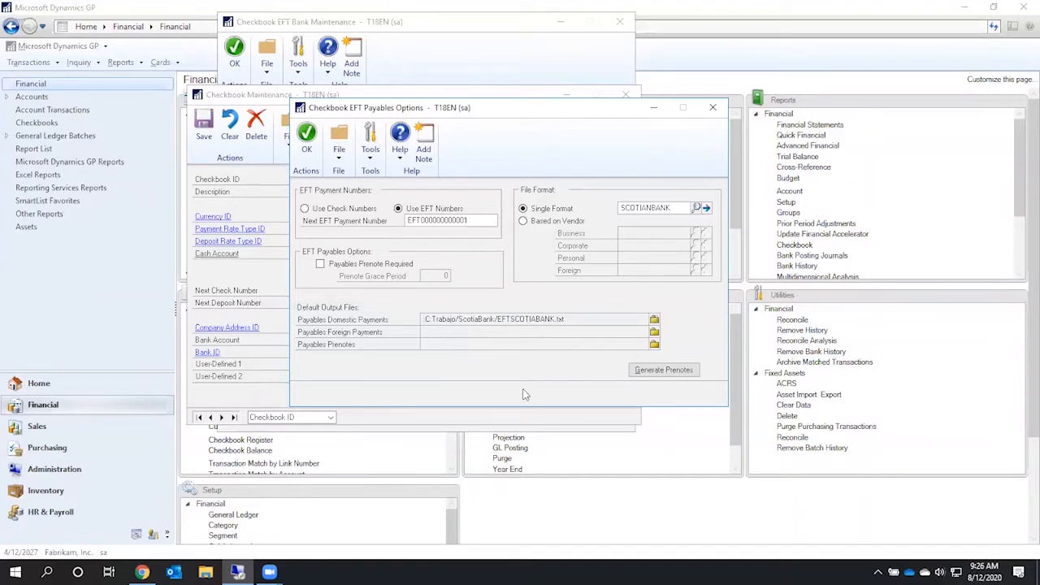
Switch to File Explorer and browse to the GP2018 folder under Program Files (x86), Microsoft Dynamics on drive C
key("super+e")
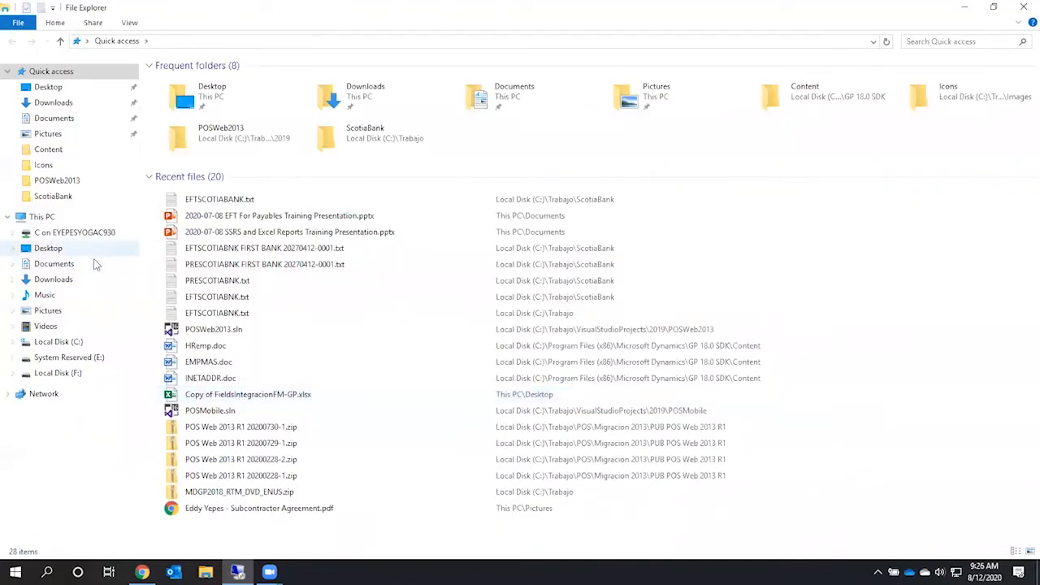
left_click(65, 345)
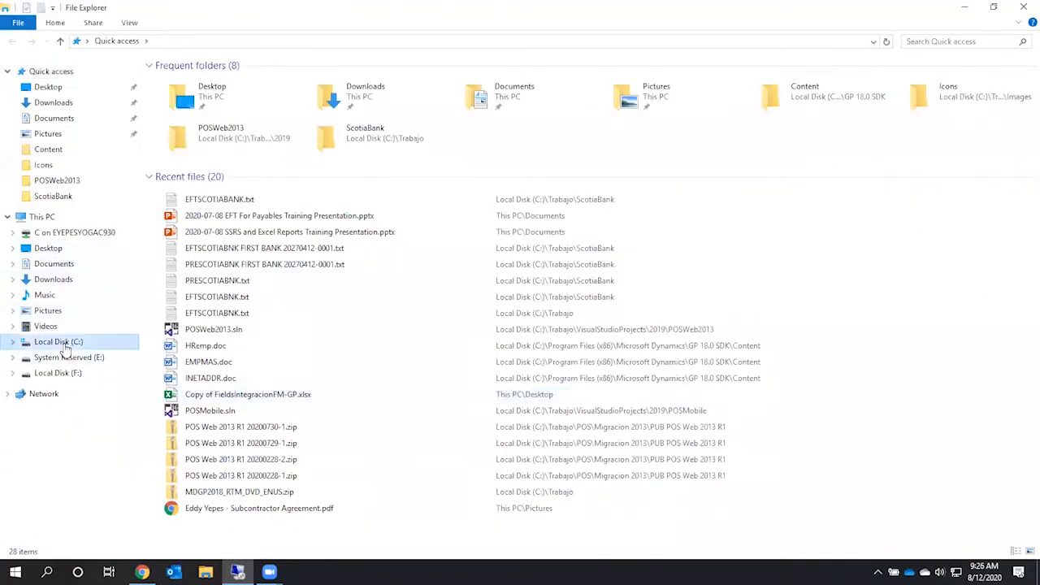
double_click(206, 154)
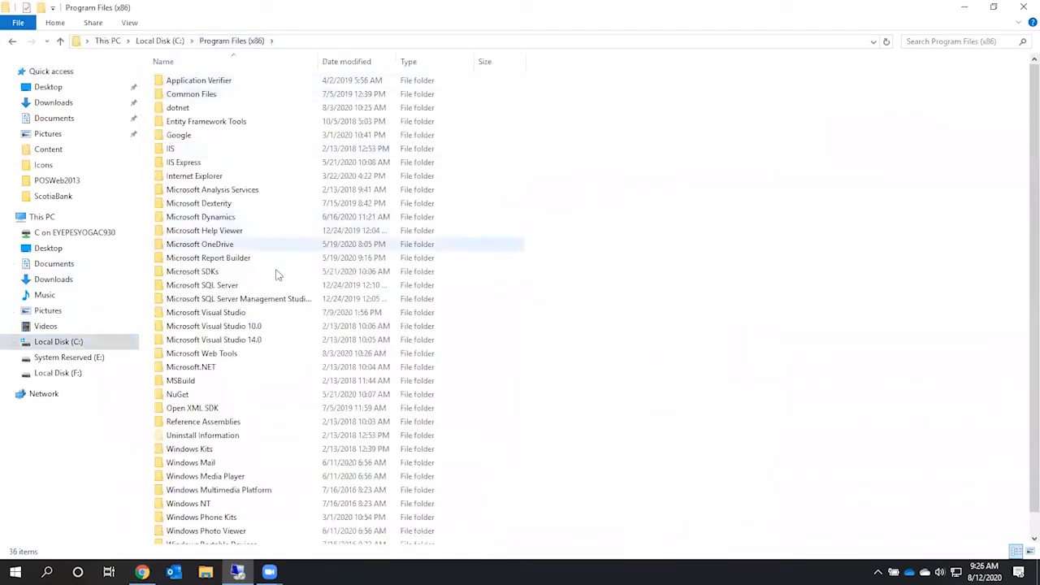
double_click(210, 218)
double_click(187, 114)
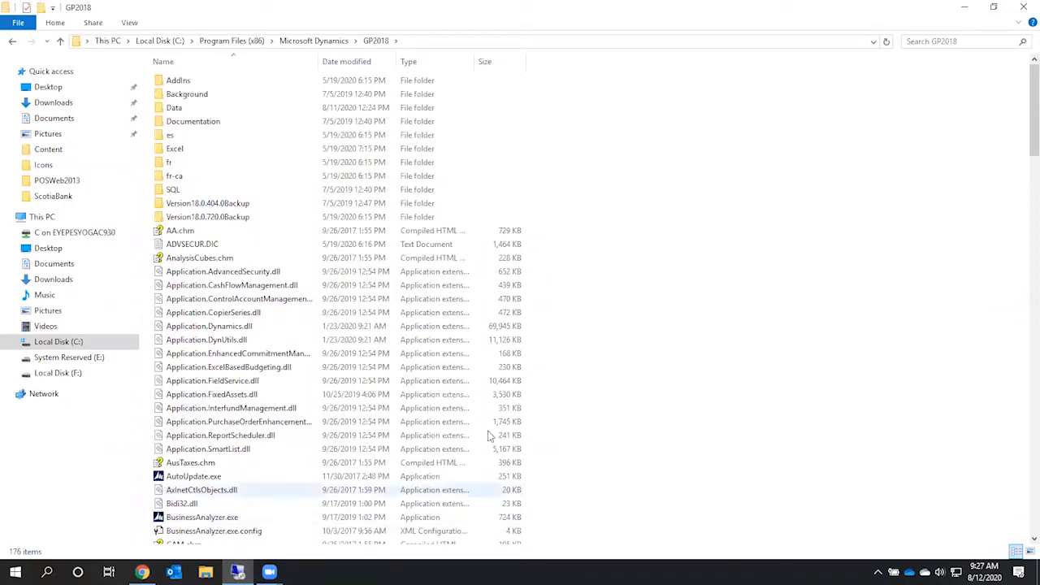
Return to Dynamics GP, confirm the EFT payables options and the EFT bank details, and close the checkbook
key("alt+Tab")
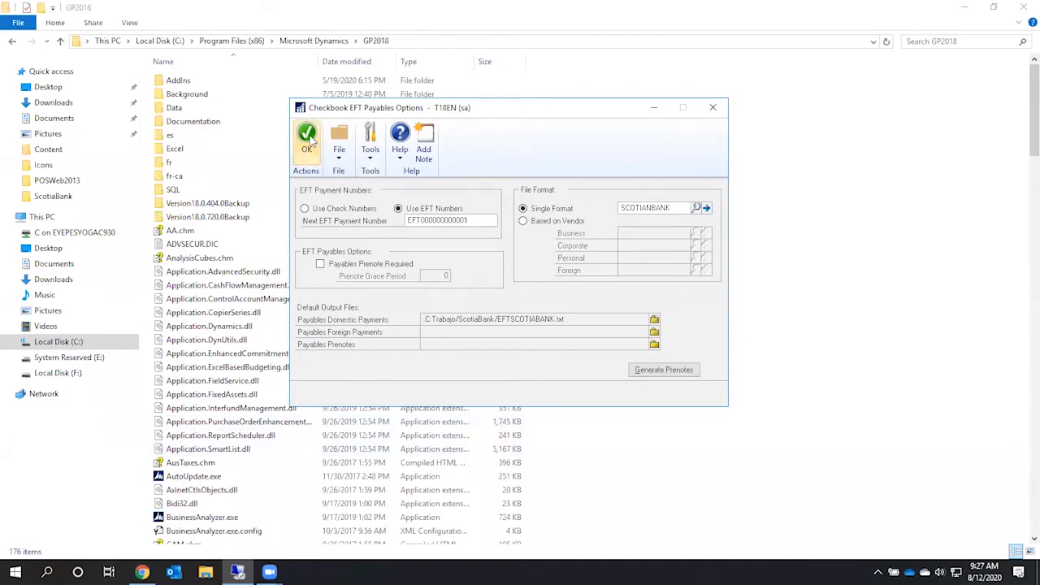
left_click(307, 139)
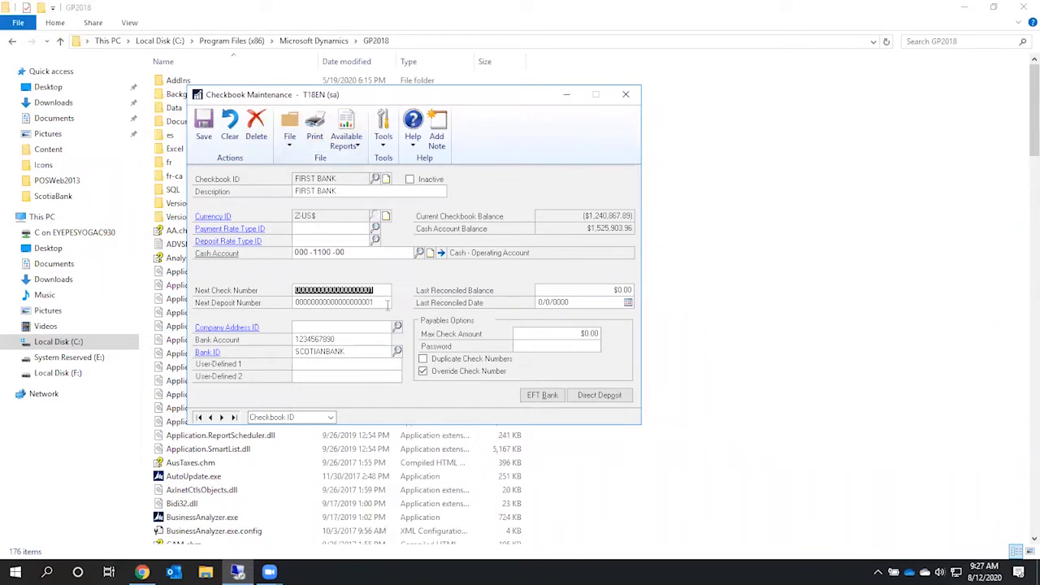
left_click(625, 95)
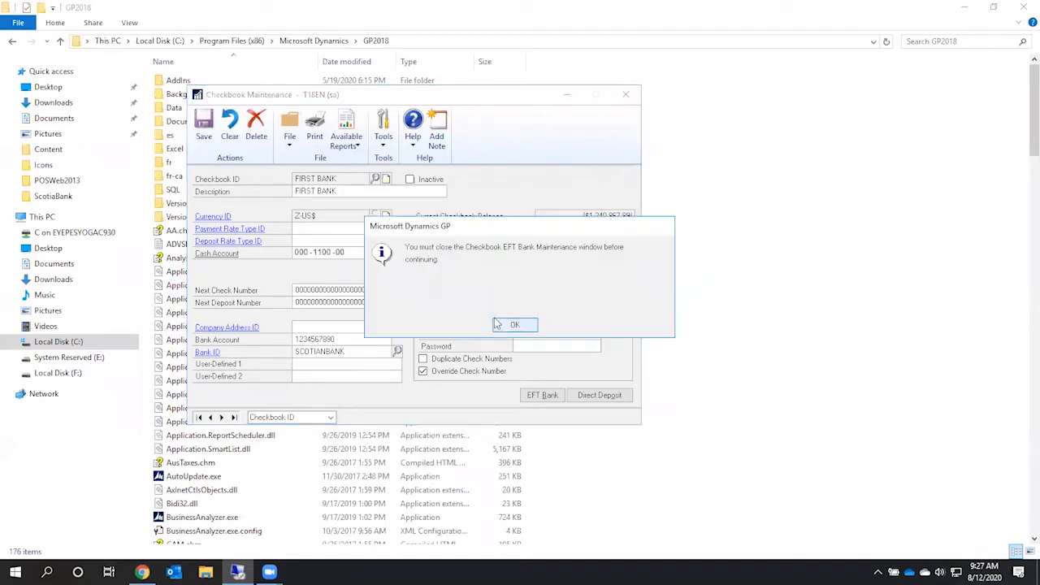
left_click(515, 325)
key("alt+Tab")
key("alt+Tab")
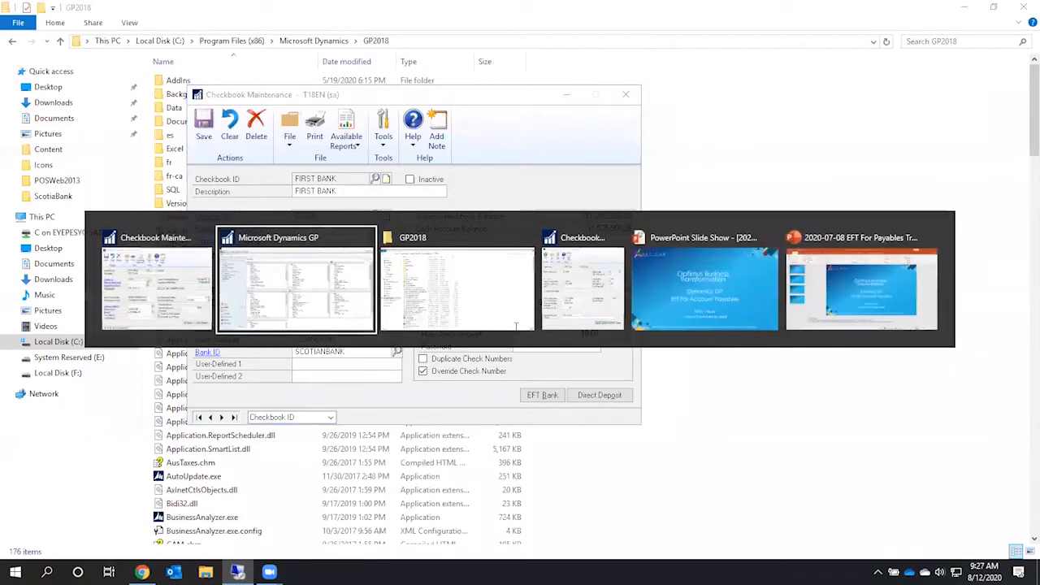
key("alt+Tab")
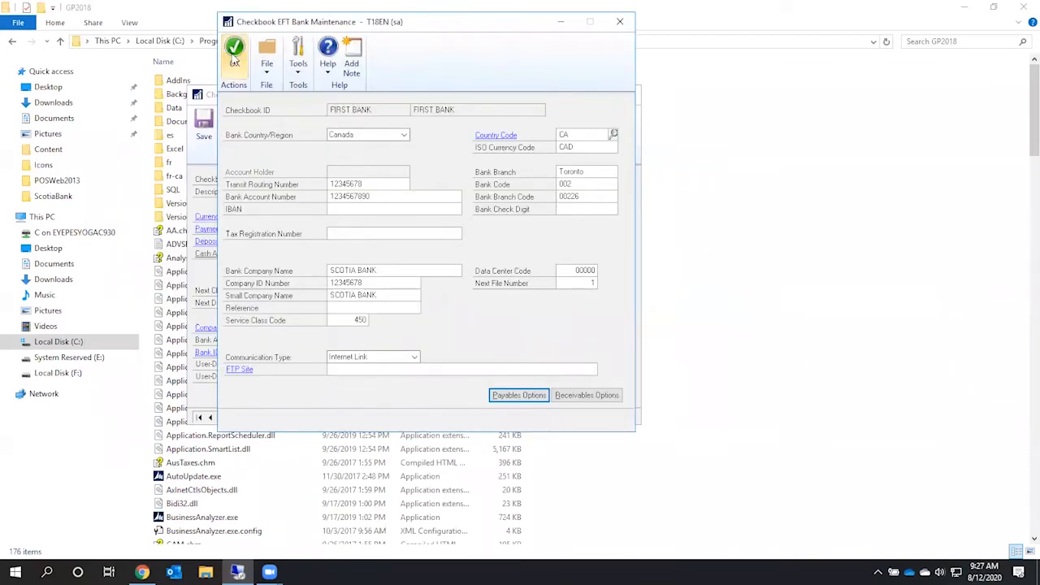
left_click(235, 58)
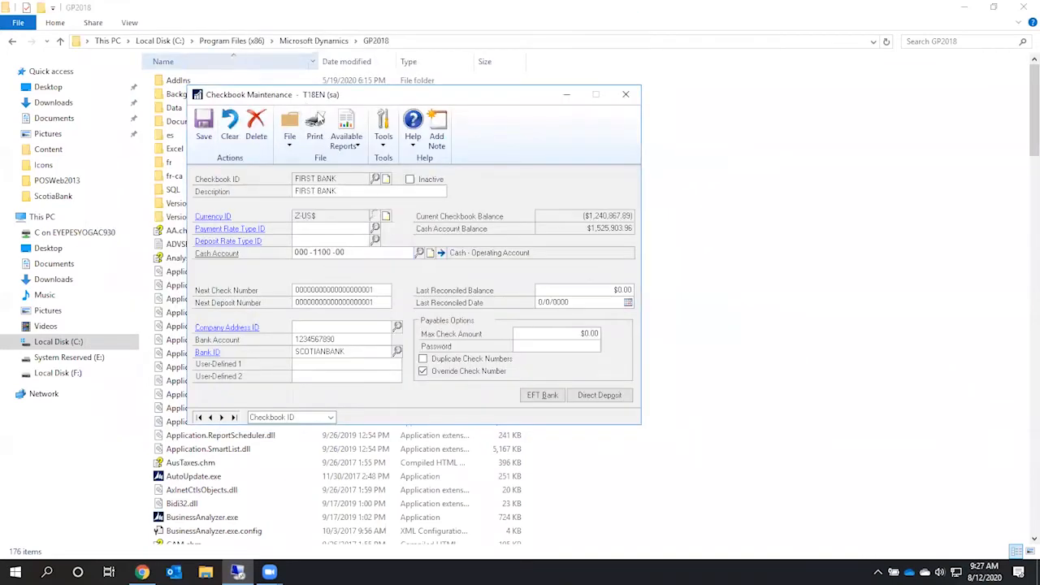
left_click(627, 96)
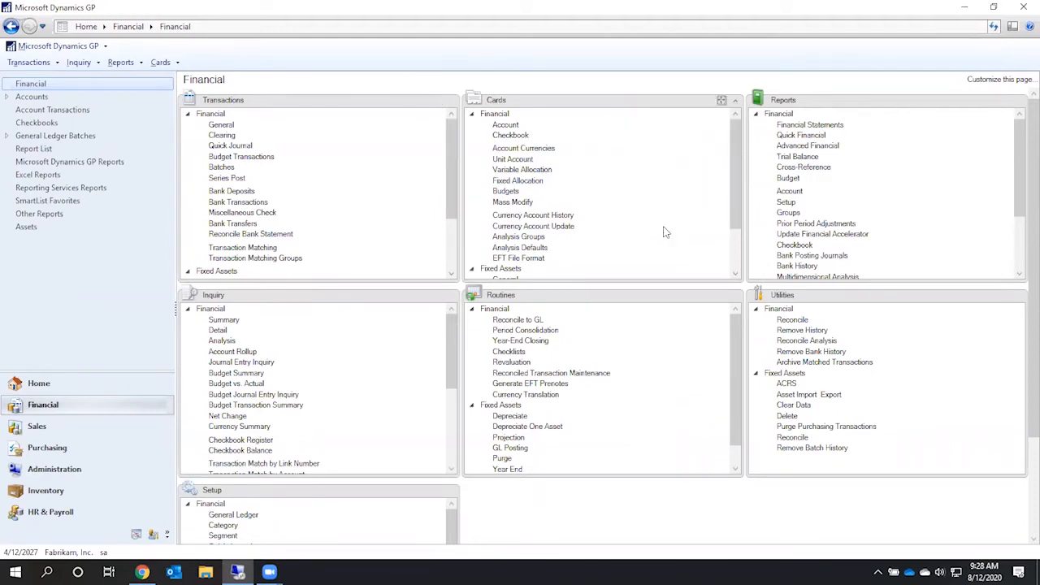
Open the EFT file format maintenance window from the Financial cards
left_click(518, 258)
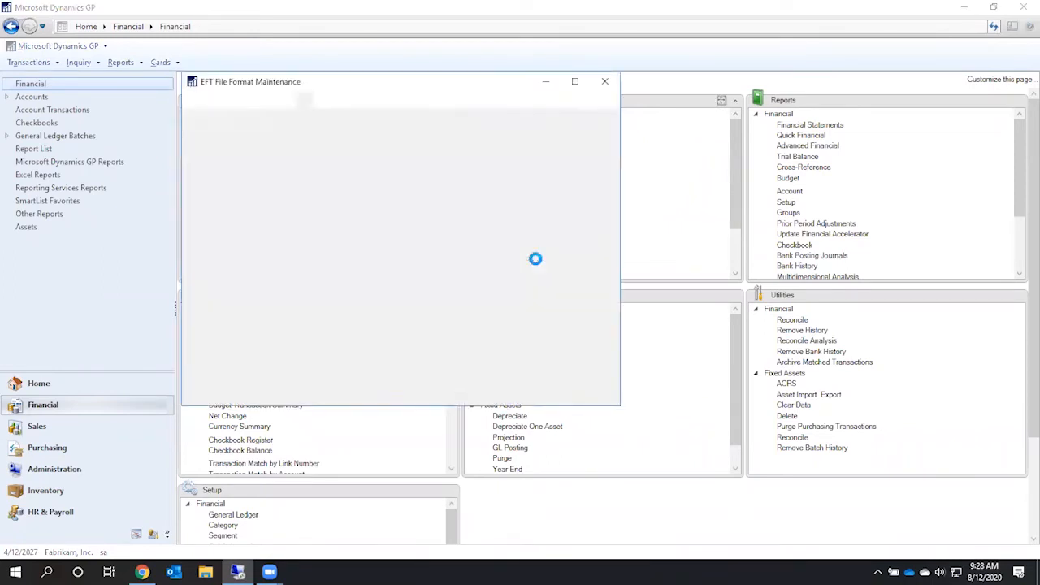
left_click(545, 83)
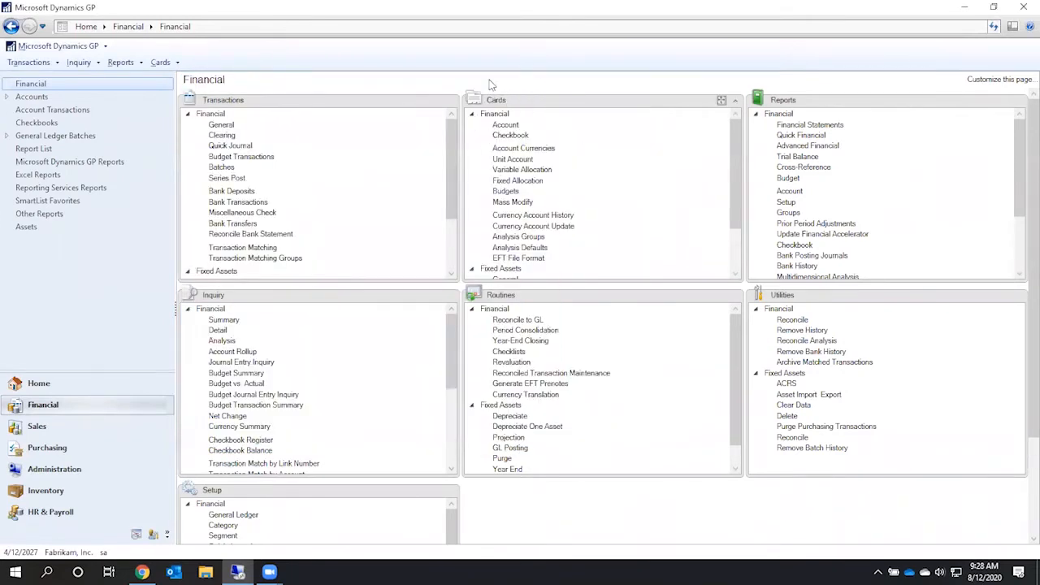
left_click(520, 258)
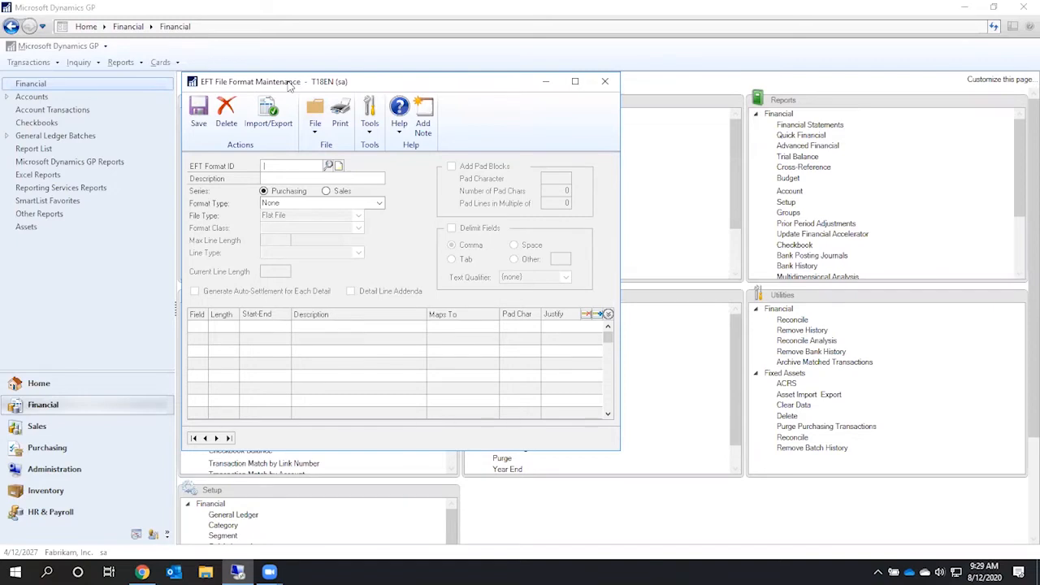
left_click_drag(289, 86, 374, 70)
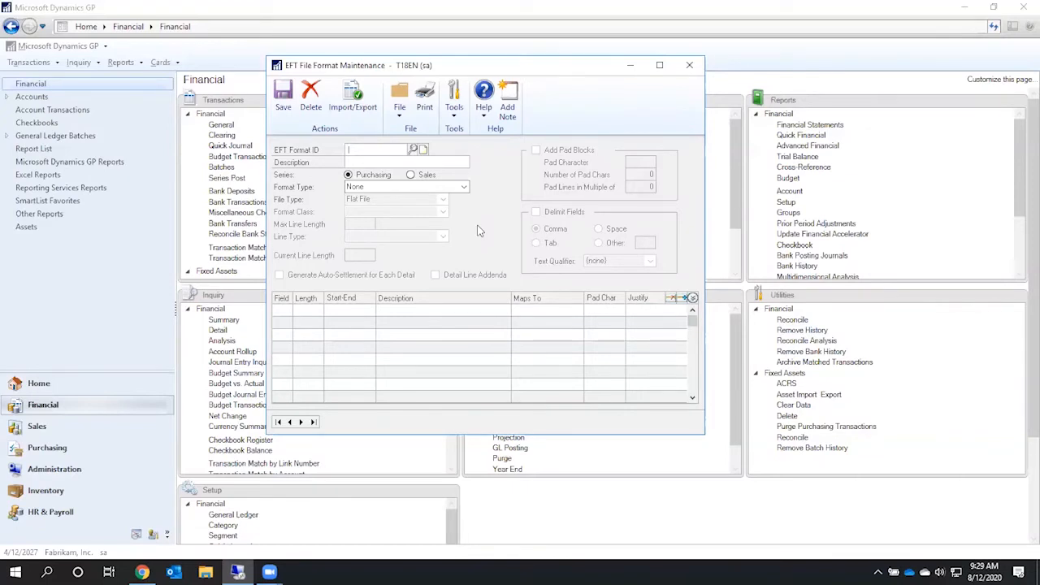
Load the existing SCOTIANBANK EFT format to review its header settings and field layout, and save it to clear the window
left_click(413, 149)
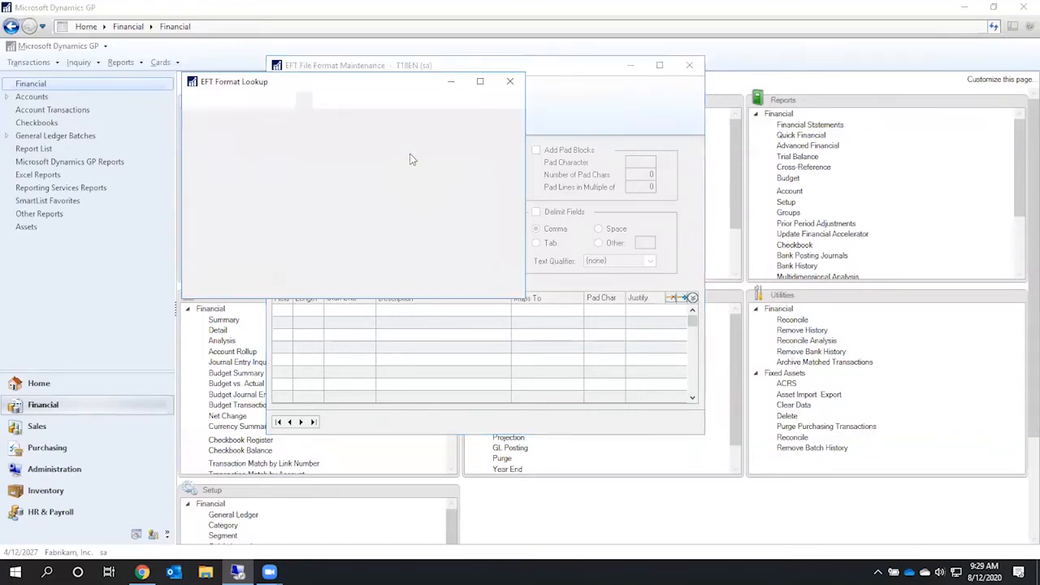
left_click(509, 83)
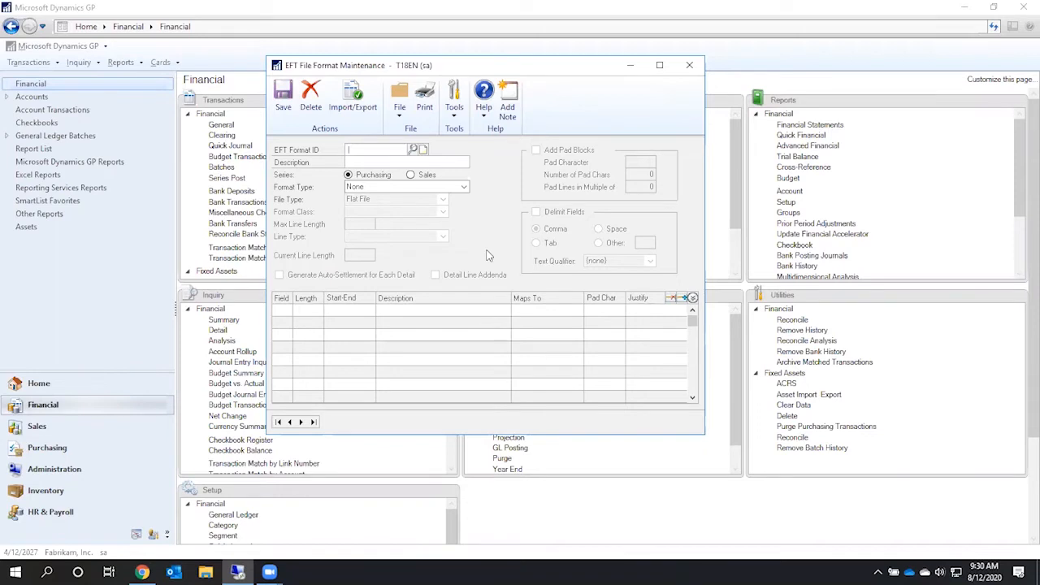
left_click(414, 150)
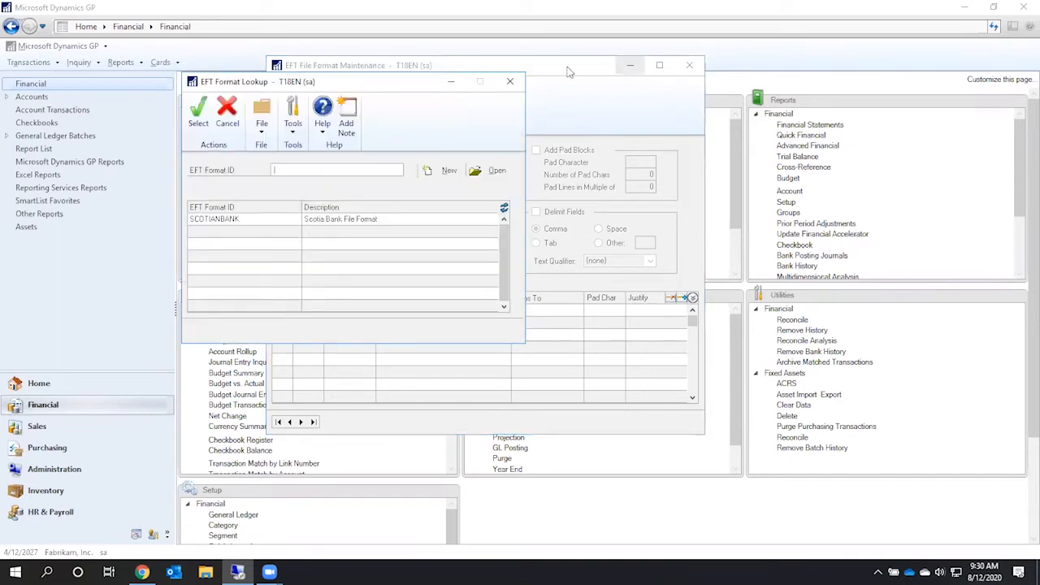
double_click(239, 225)
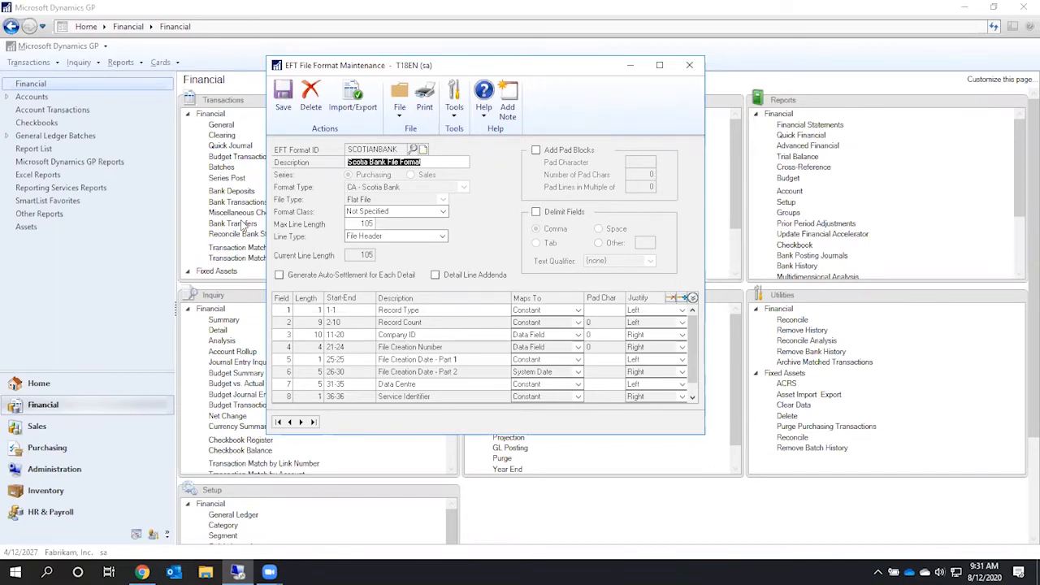
left_click(284, 96)
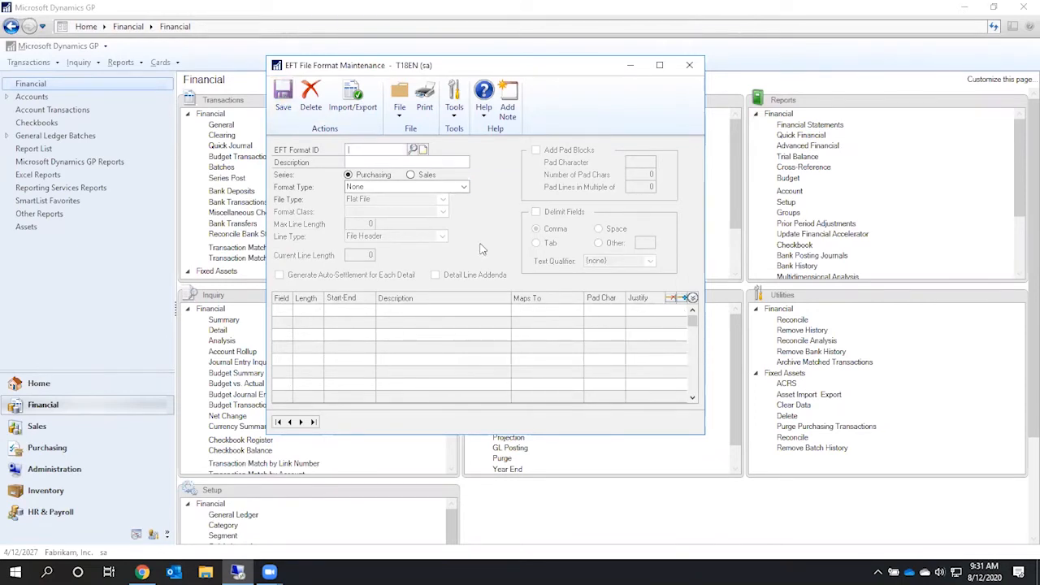
Create a purchasing EFT format with ID TEST and description test, and set its format type to User-Defined
type("TEST")
key("Tab")
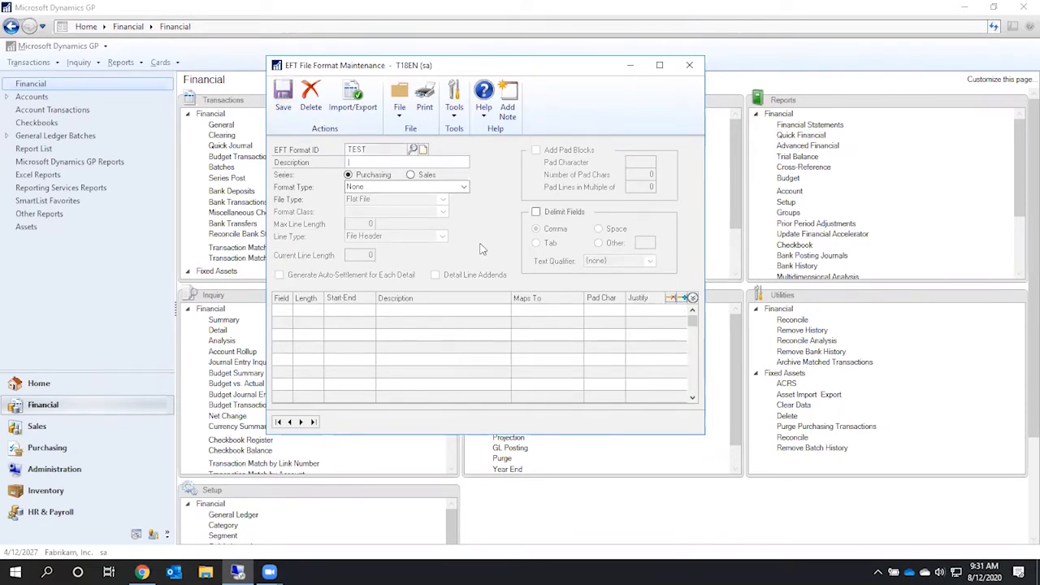
type("test")
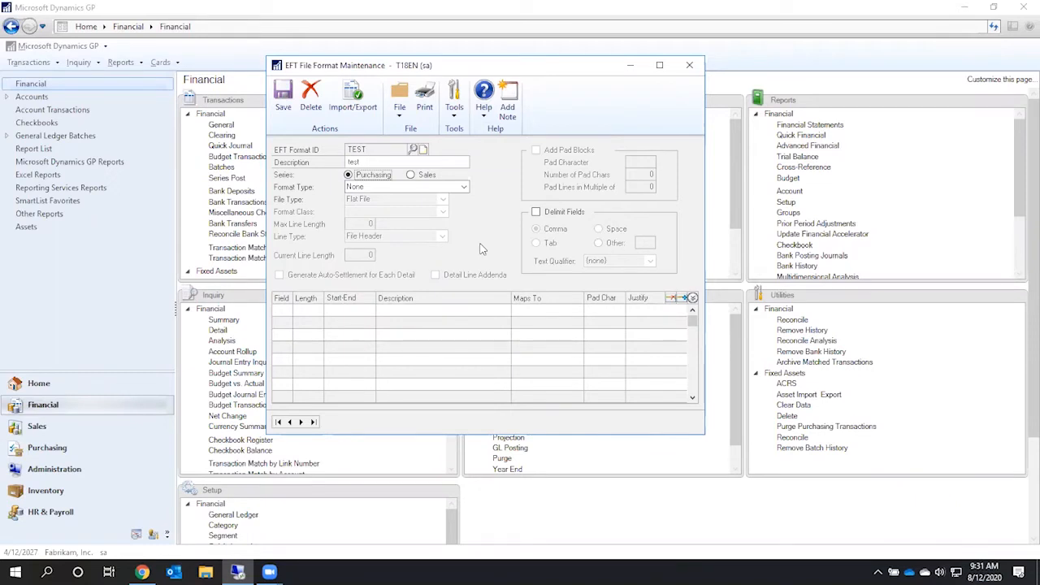
left_click(389, 189)
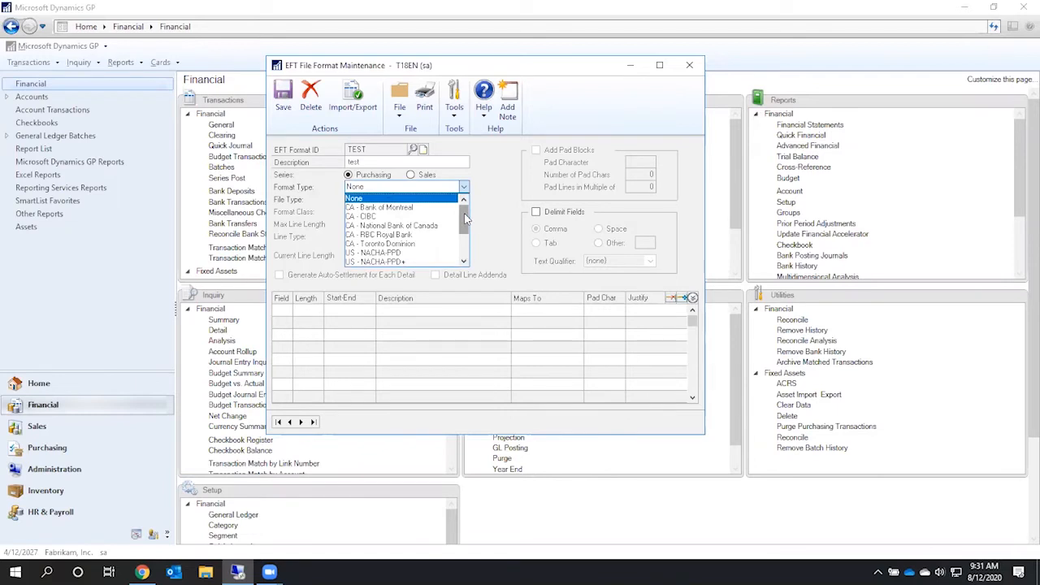
left_click_drag(465, 218, 478, 199)
left_click_drag(467, 219, 468, 261)
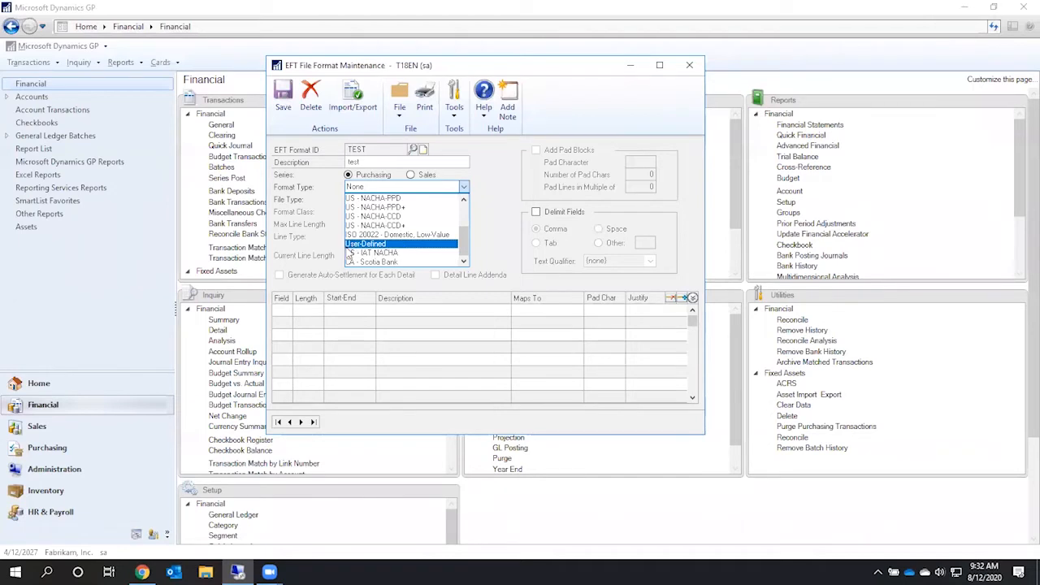
left_click(370, 244)
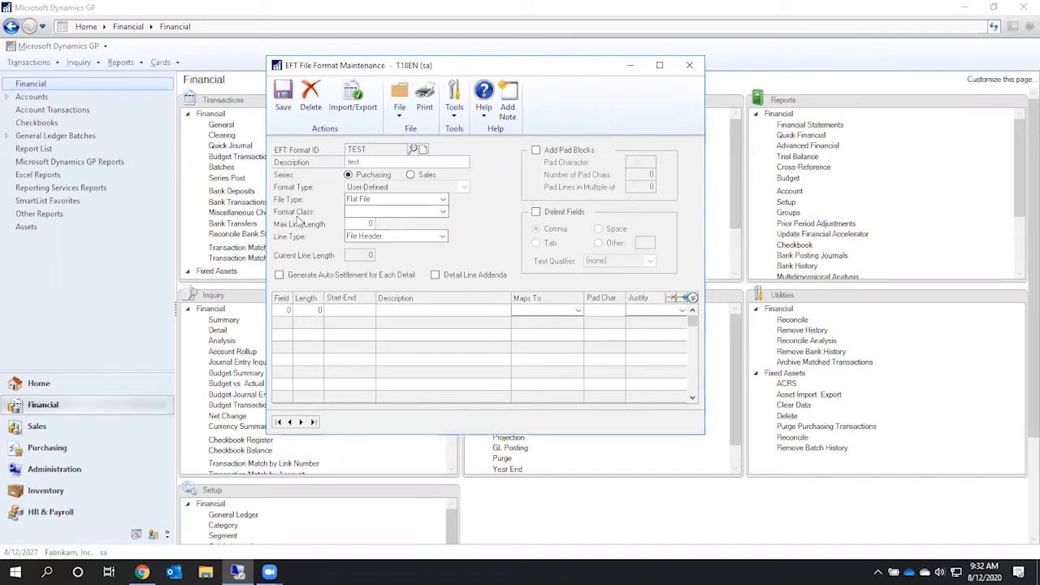
Set the TEST format's class to Not Specified and check the file type choices, keeping Flat File
left_click(443, 213)
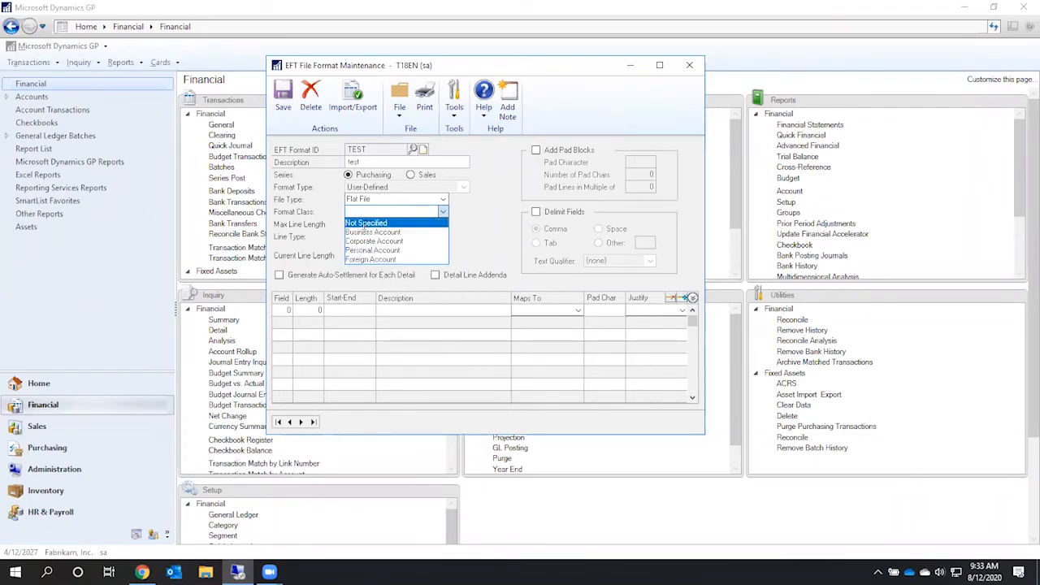
left_click(364, 223)
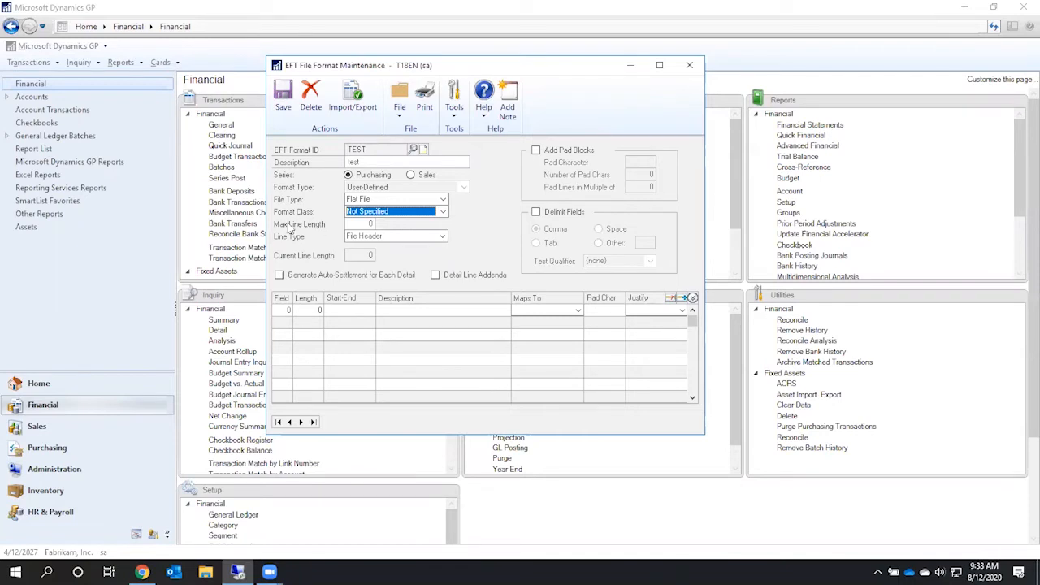
left_click(370, 225)
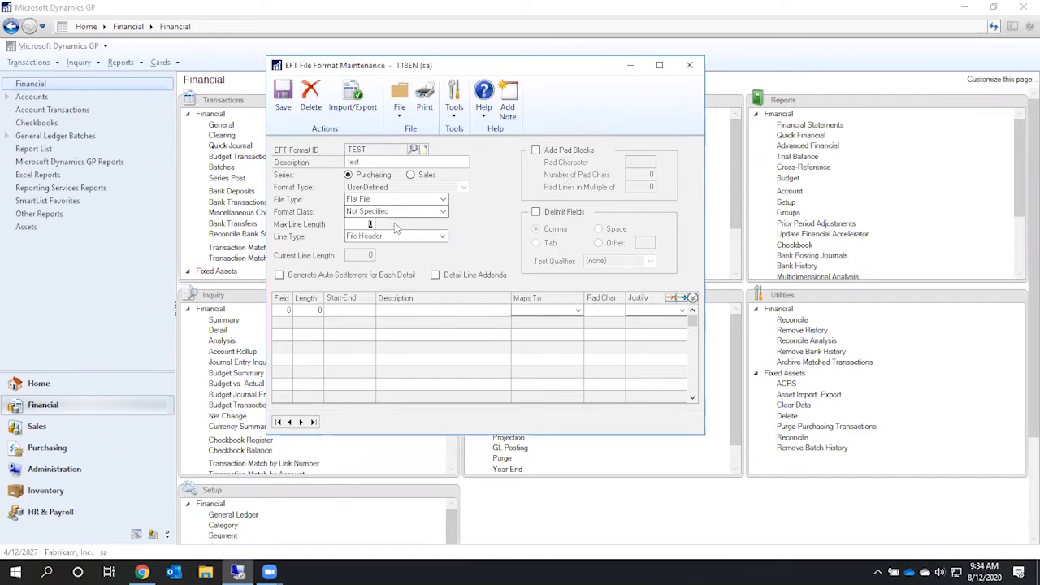
left_click(444, 212)
left_click(483, 213)
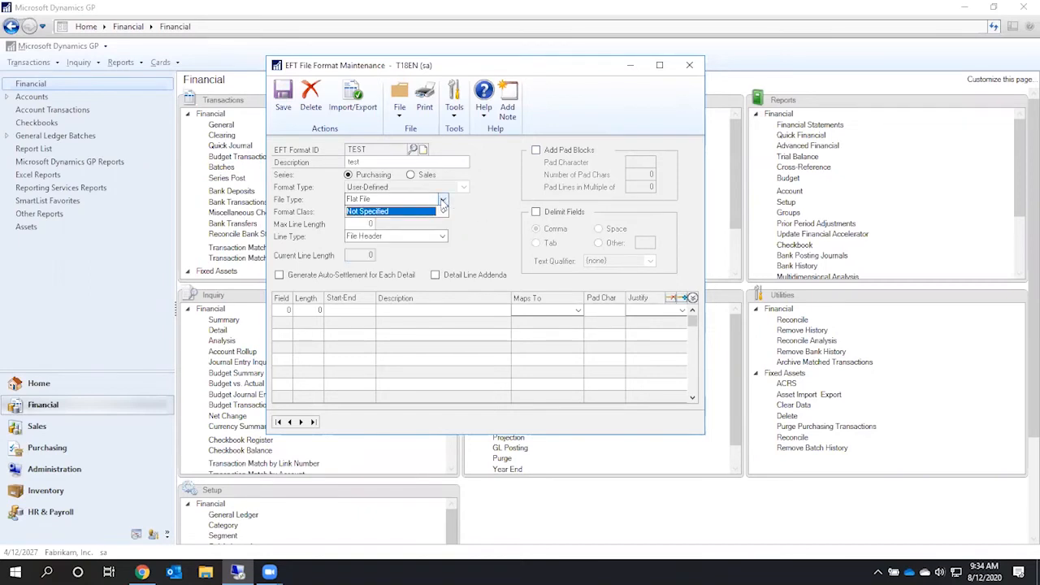
left_click(444, 201)
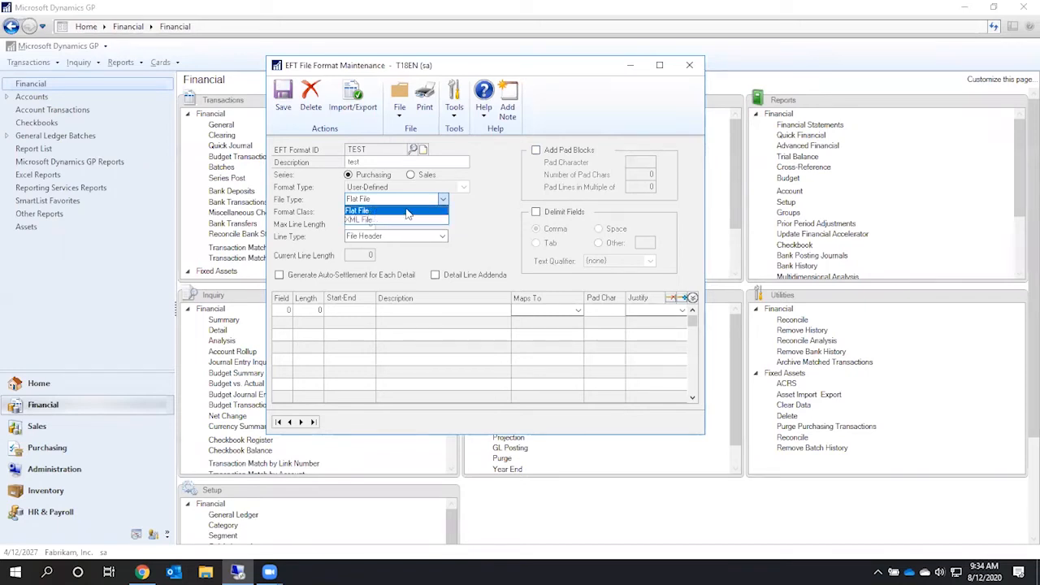
left_click(468, 208)
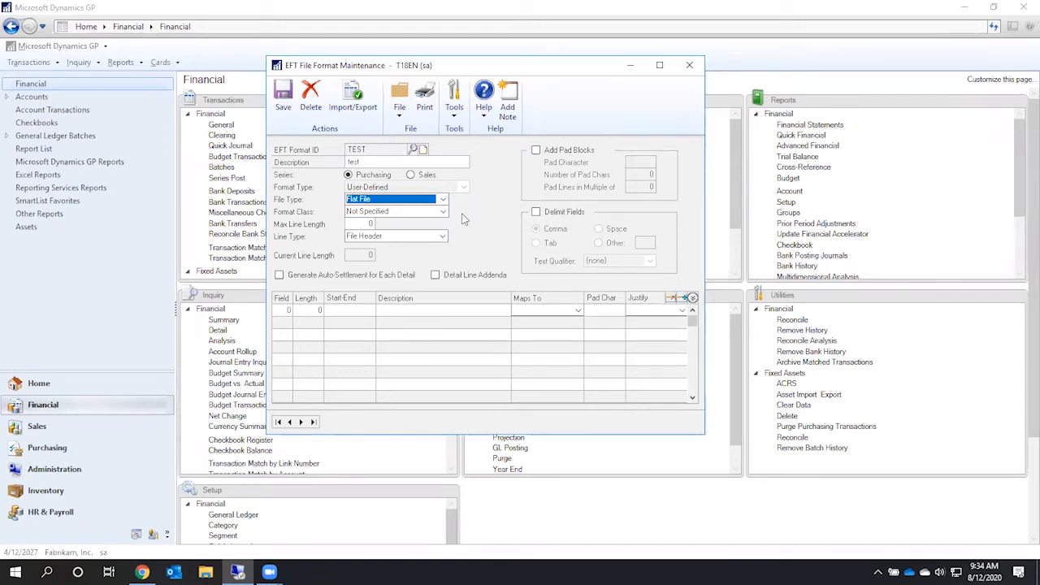
Examine the line types available for the TEST format, from the header labels to the IAT addenda, keeping File Header
left_click(379, 238)
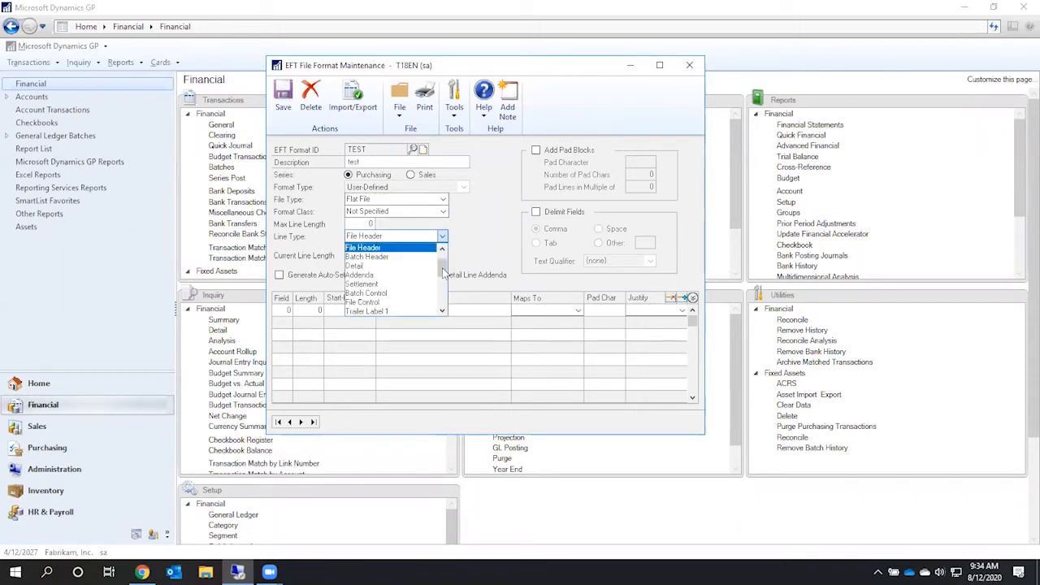
left_click_drag(442, 275, 439, 257)
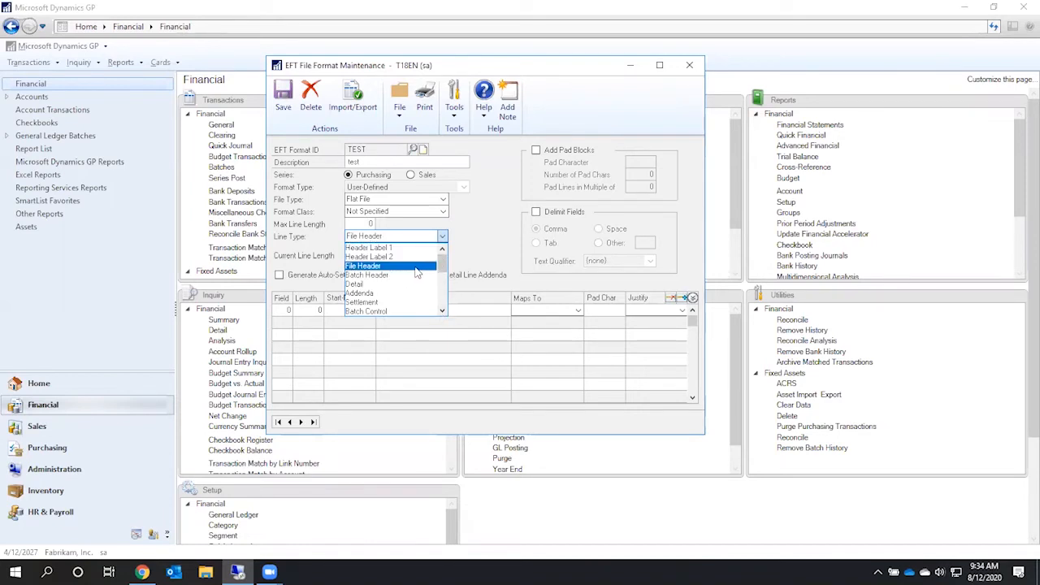
left_click(443, 310)
left_click(443, 310)
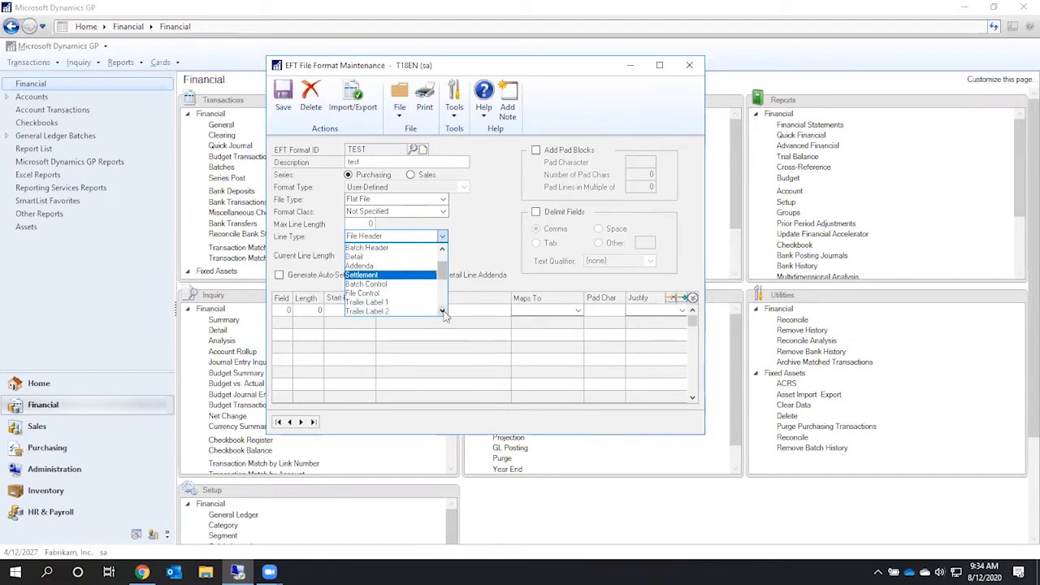
left_click(443, 310)
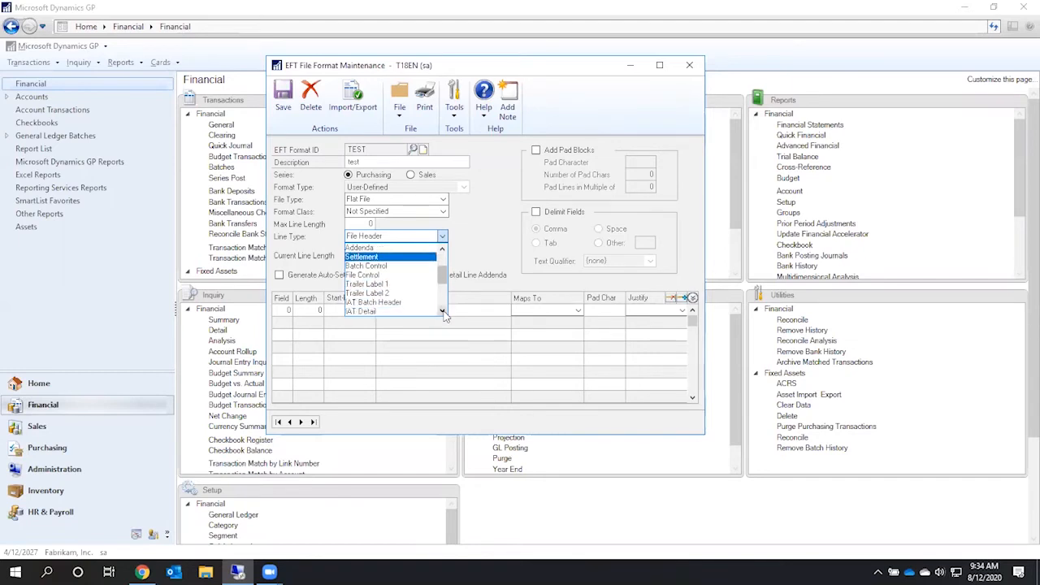
left_click(443, 311)
left_click(442, 310)
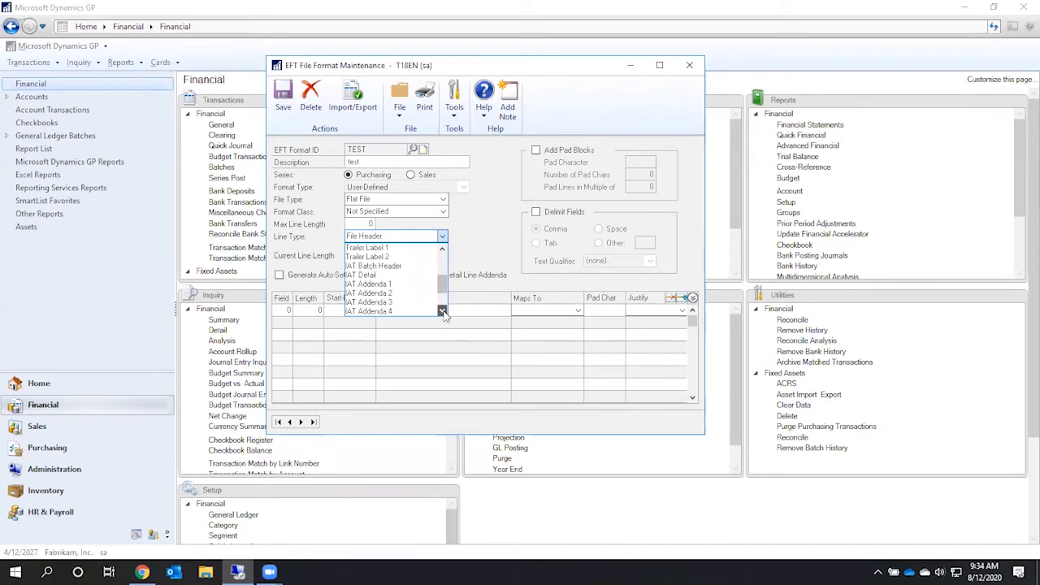
left_click(443, 310)
left_click(443, 311)
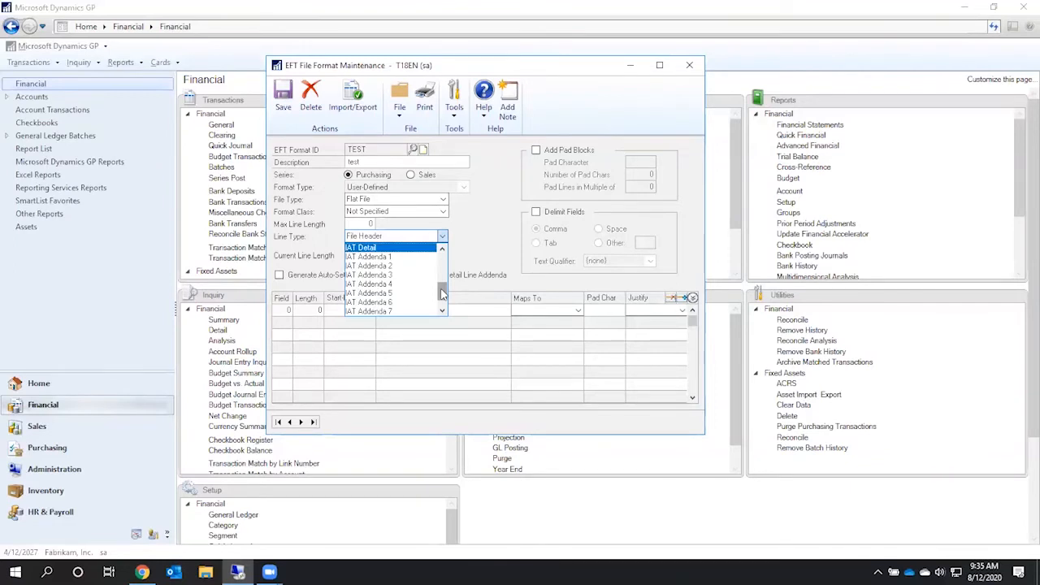
left_click_drag(442, 294, 442, 241)
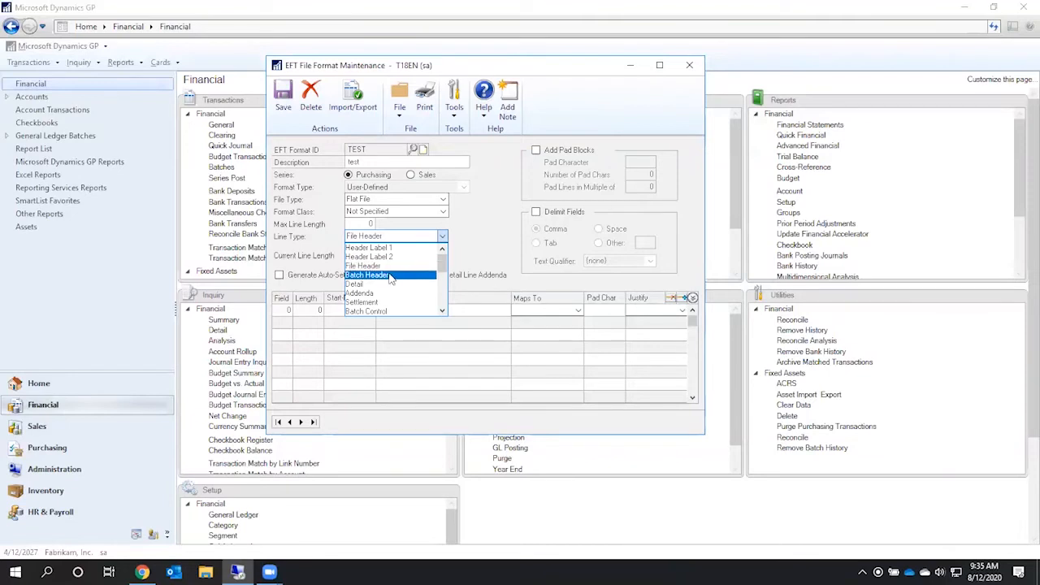
left_click(443, 312)
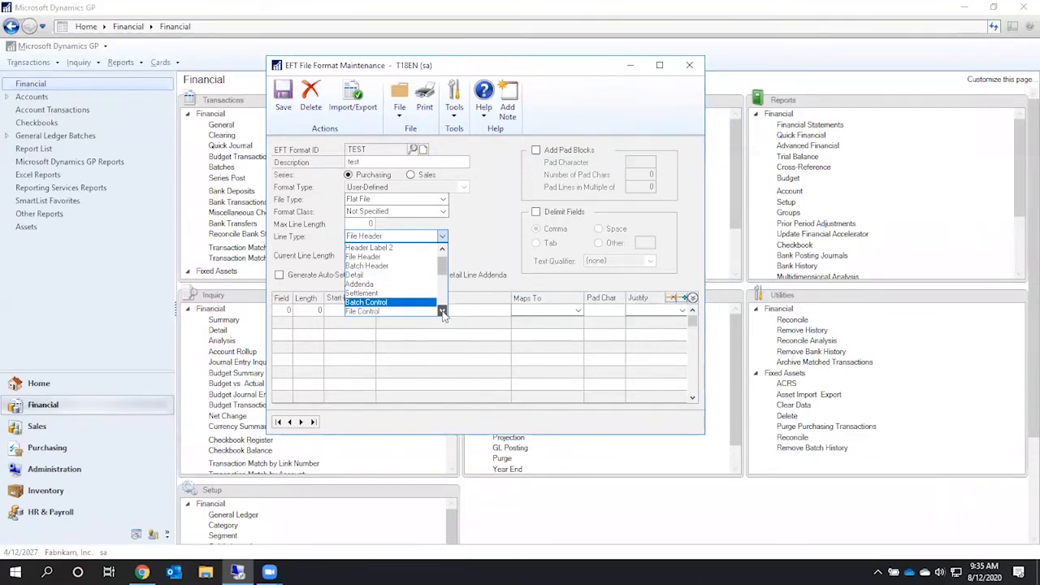
left_click(443, 312)
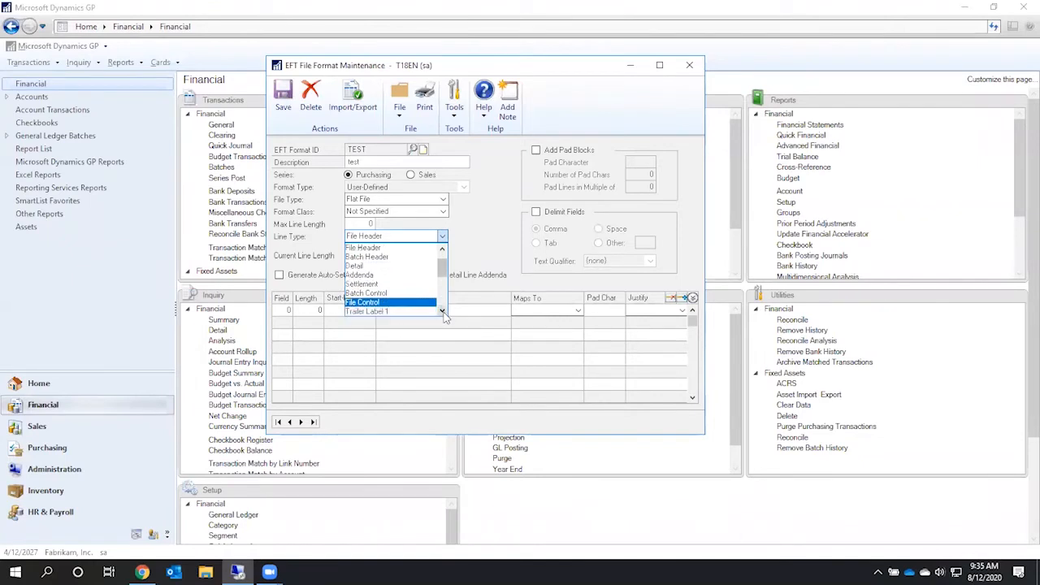
left_click(443, 256)
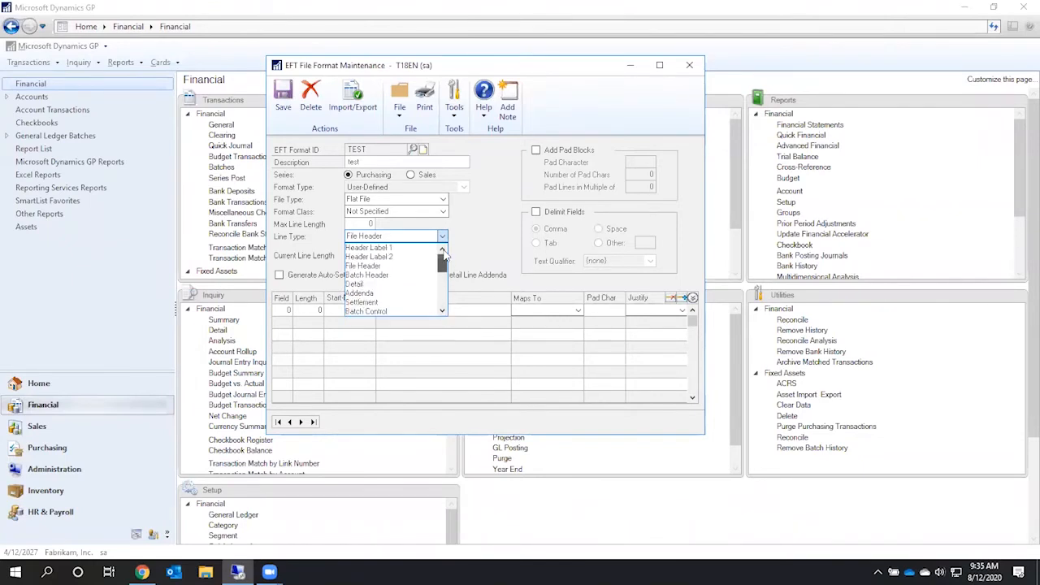
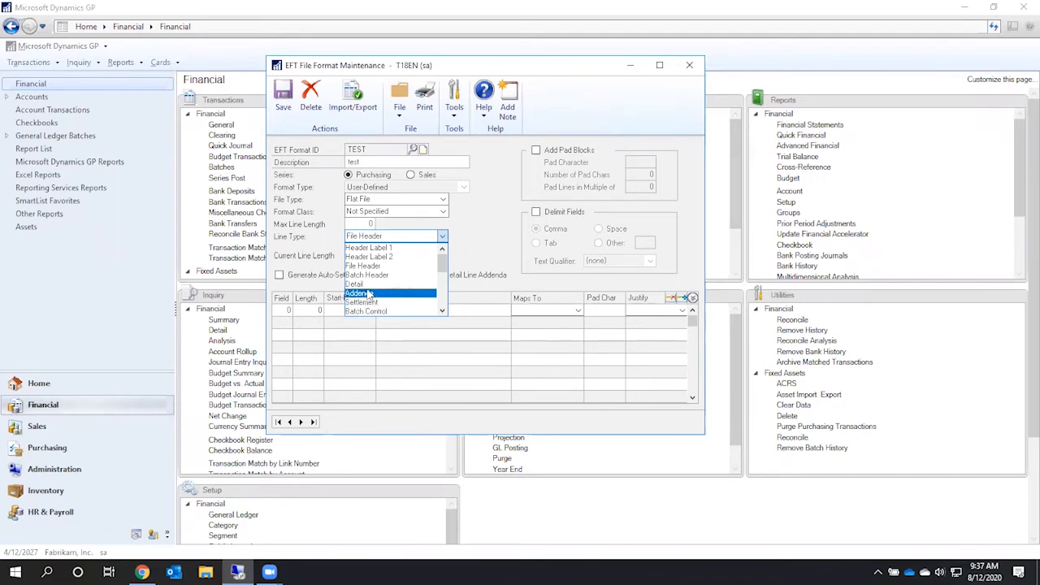
left_click(442, 311)
left_click(443, 311)
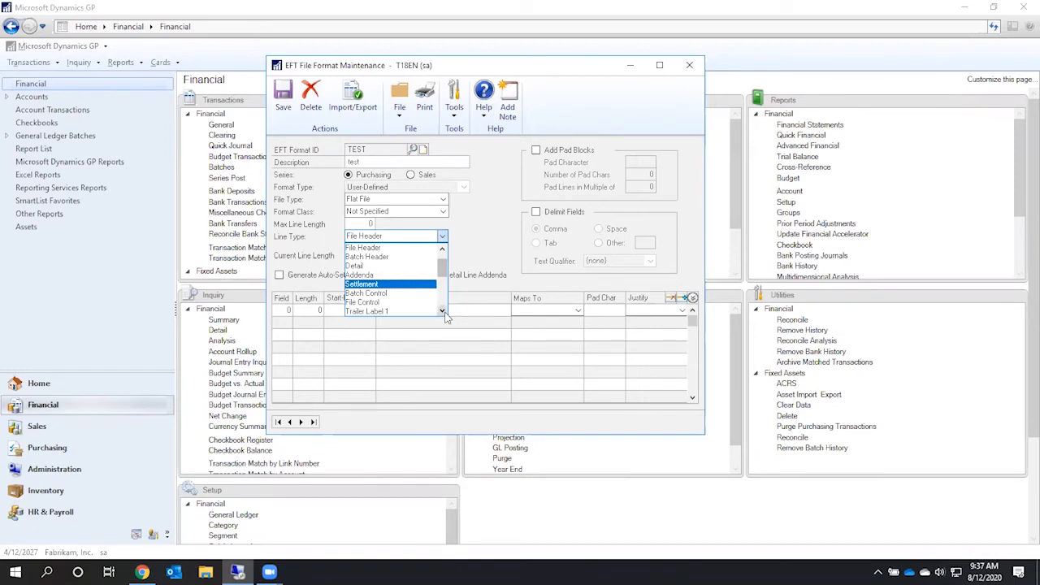
left_click(486, 221)
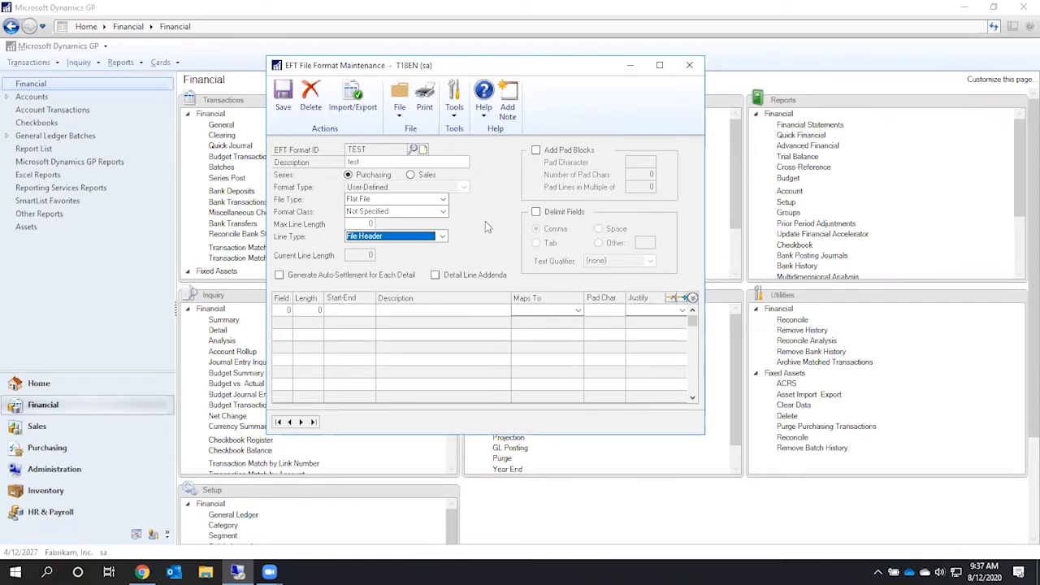
Delete the TEST EFT format and confirm the deletion
left_click(311, 96)
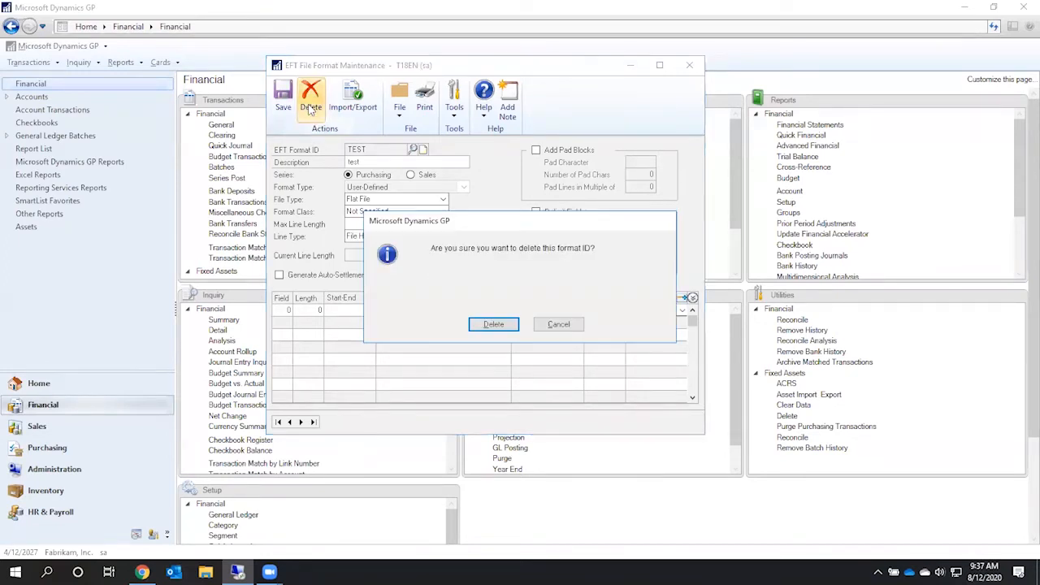
left_click(493, 325)
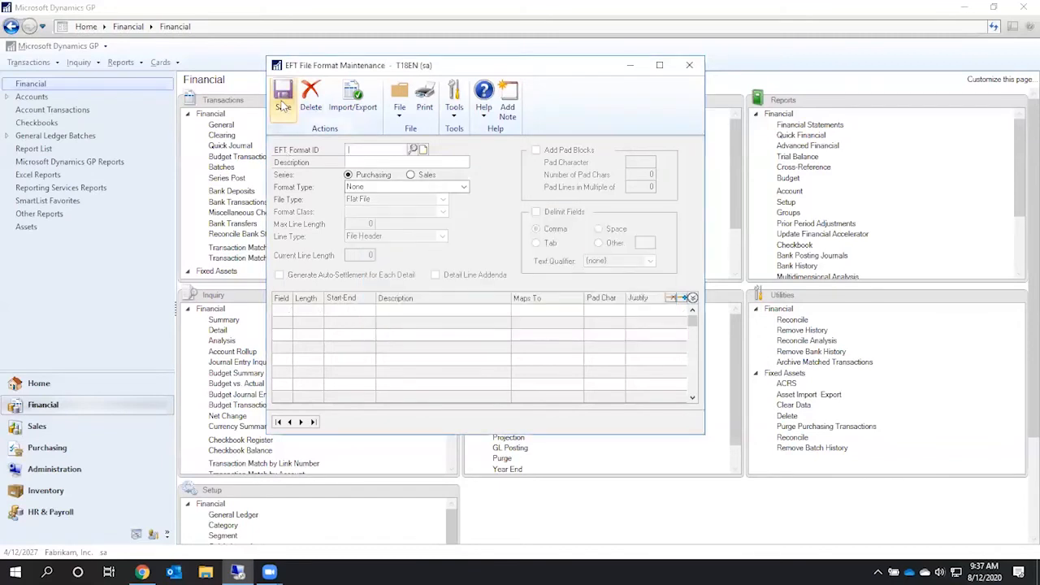
Reload the SCOTIANBANK EFT format to view its setup, and save it to clear the window
left_click(413, 150)
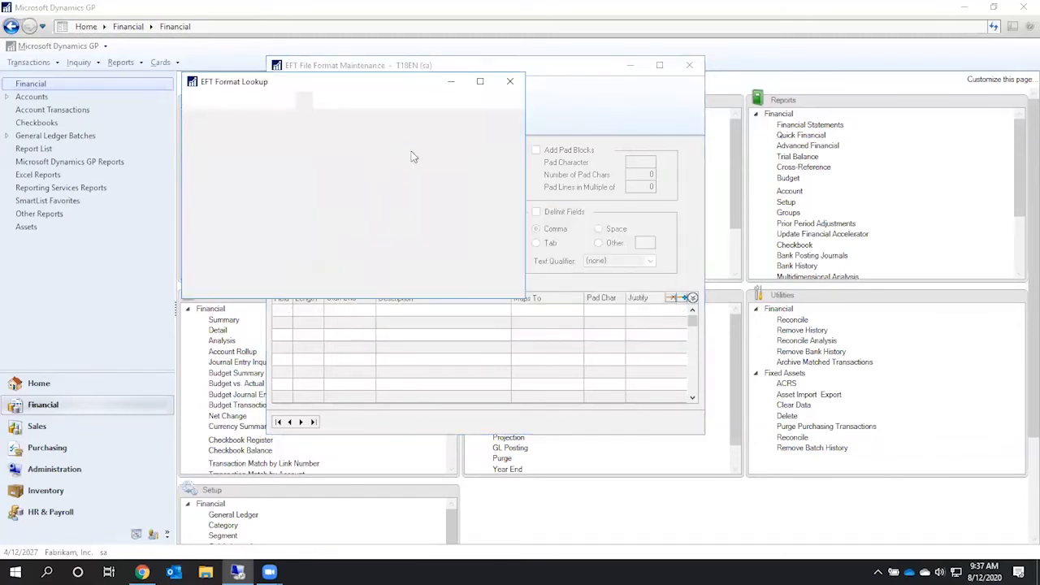
double_click(232, 225)
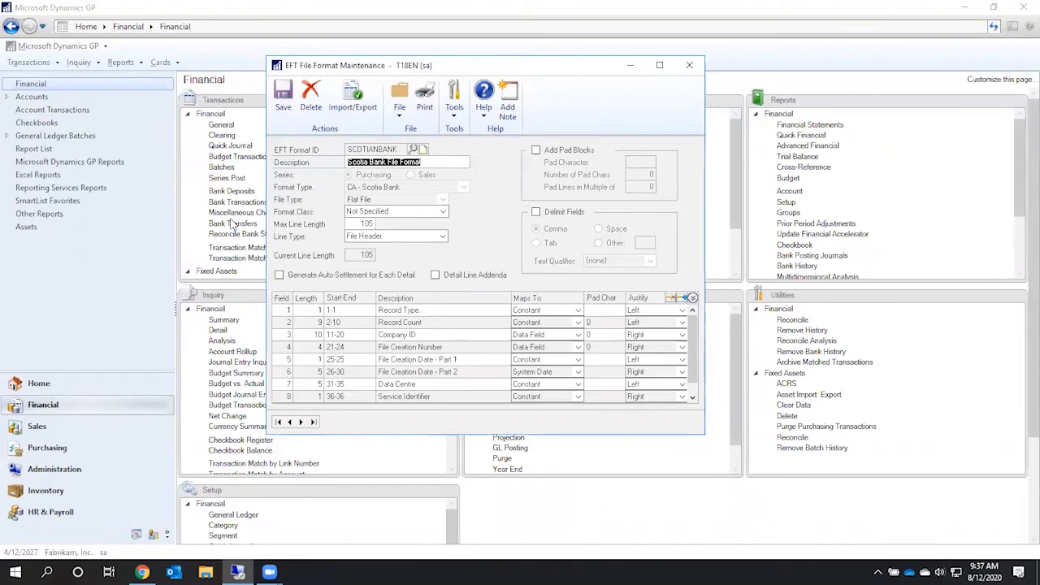
left_click(283, 97)
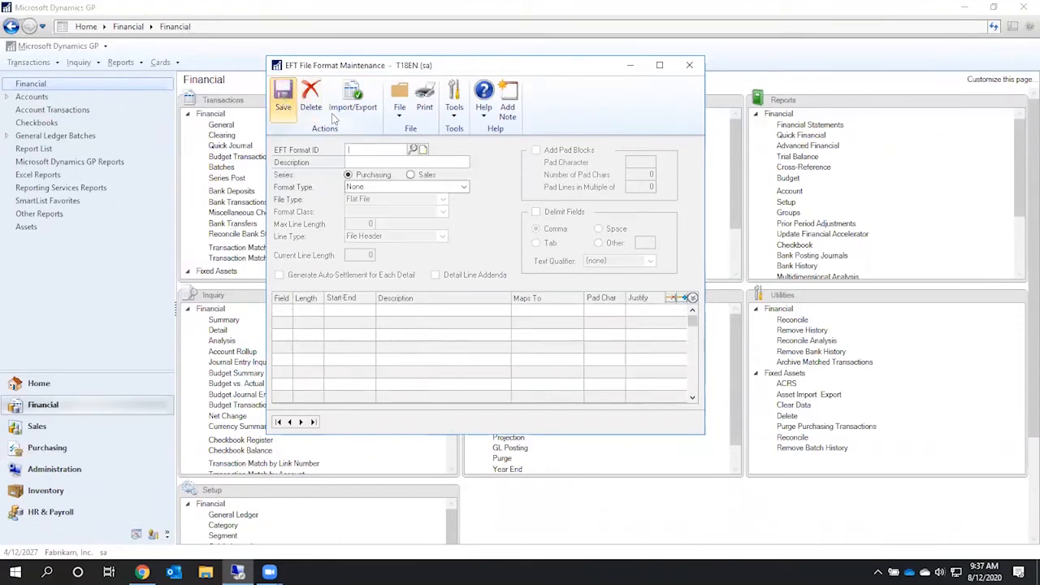
Create an EFT format TEST with description test and the CA - Bank of Montreal format type, and delete it once its layout is viewed
type("TEST")
key("Tab")
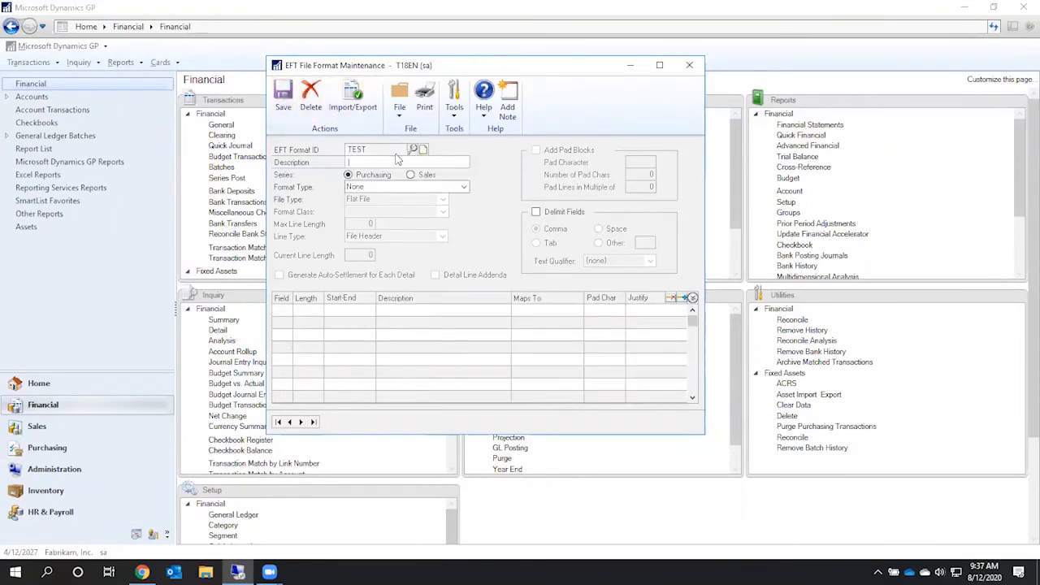
type("test")
left_click(396, 188)
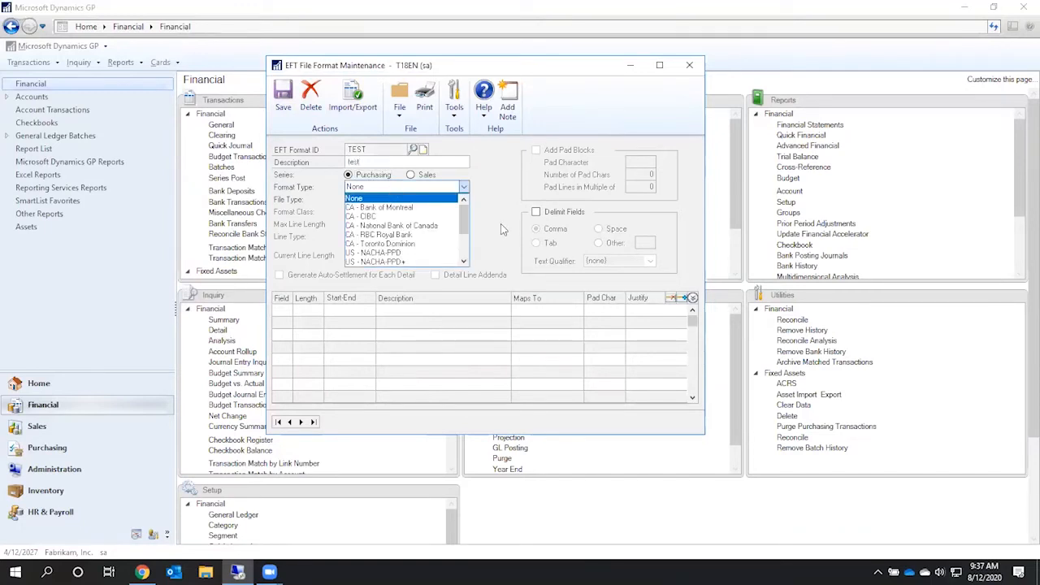
left_click(400, 209)
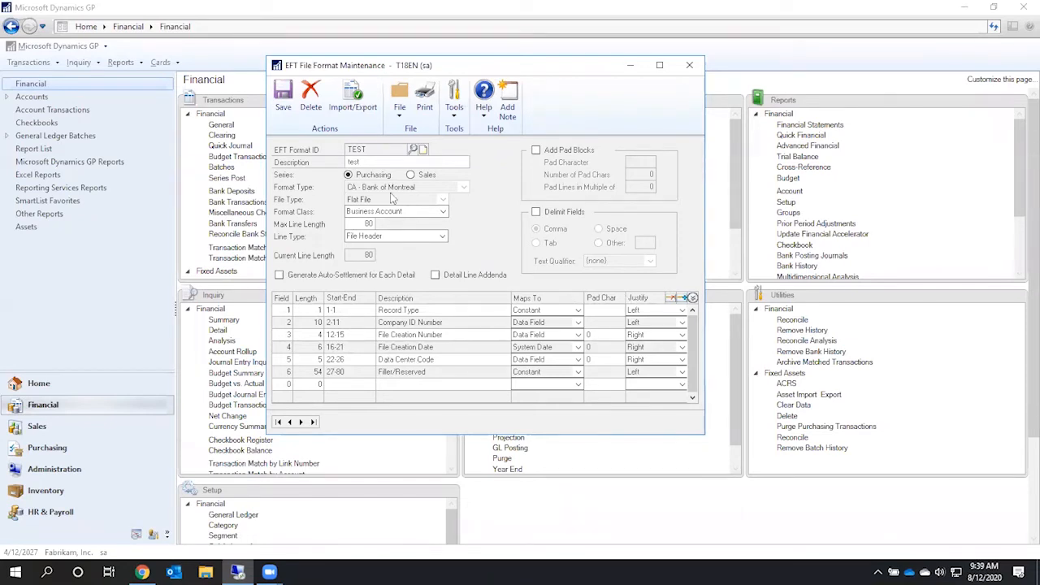
left_click(305, 110)
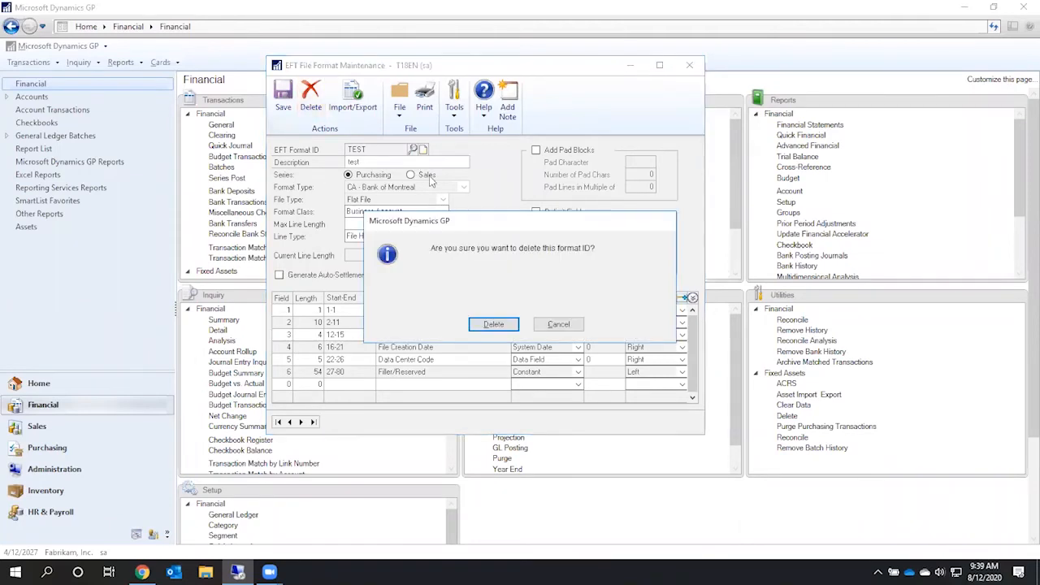
left_click(492, 325)
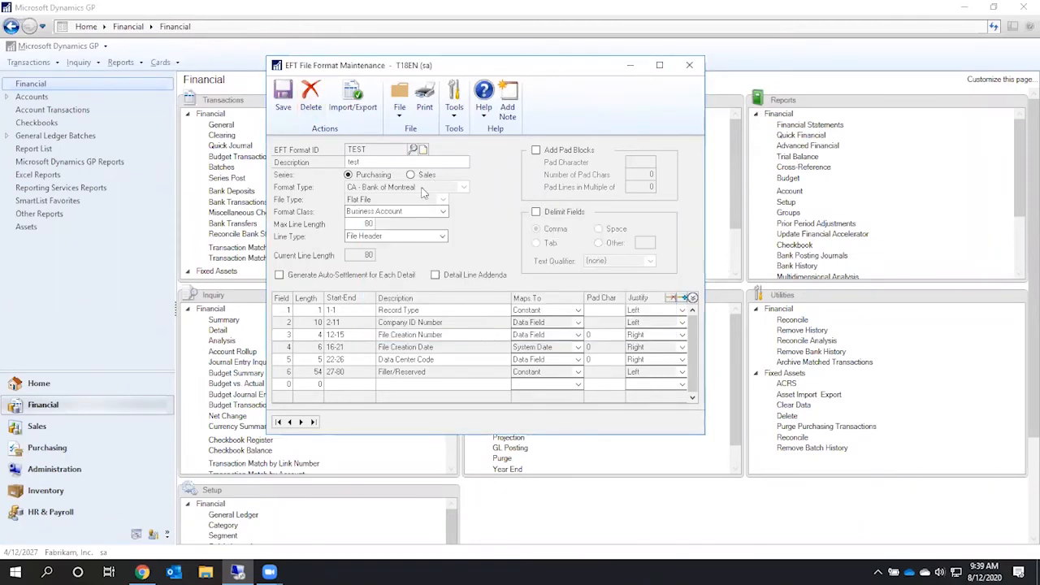
Load the SCOTIANBANK EFT format and enlarge the maintenance window to show more field rows
left_click(412, 149)
double_click(228, 221)
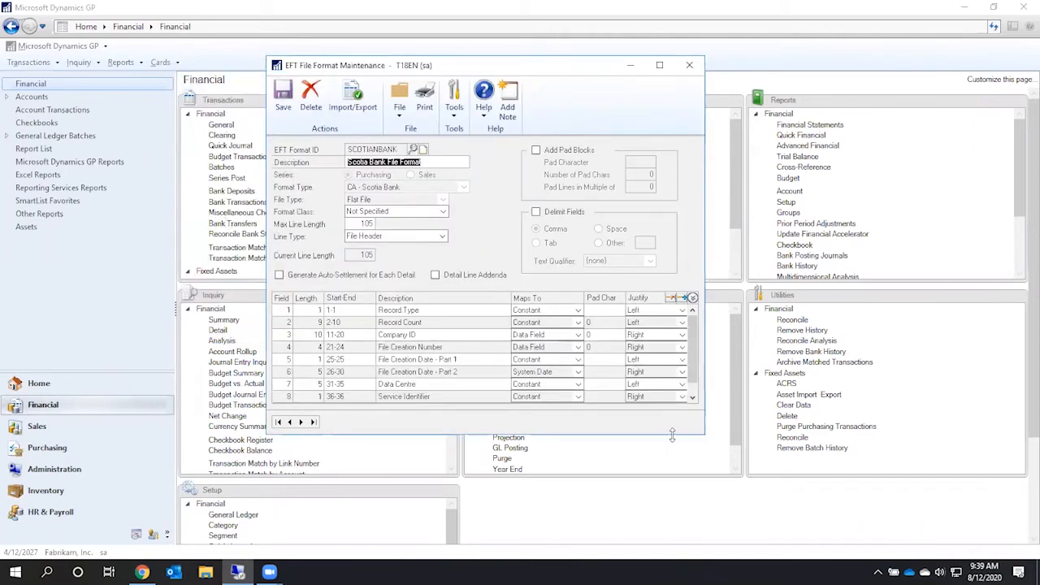
left_click_drag(672, 436, 654, 555)
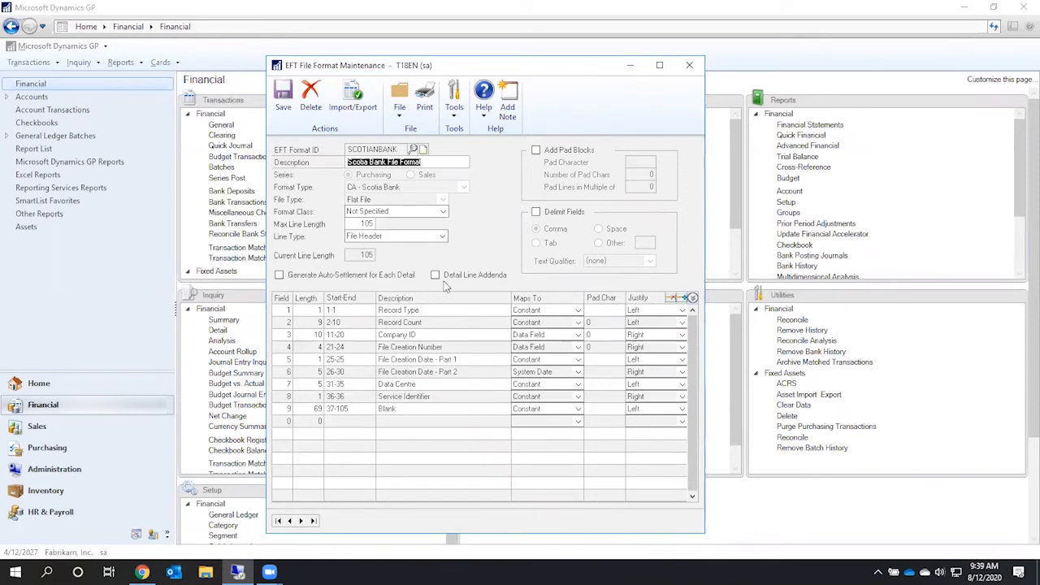
Review the SCOTIANBANK format's field layouts for the File Header, Batch Header and Detail line types
left_click(443, 237)
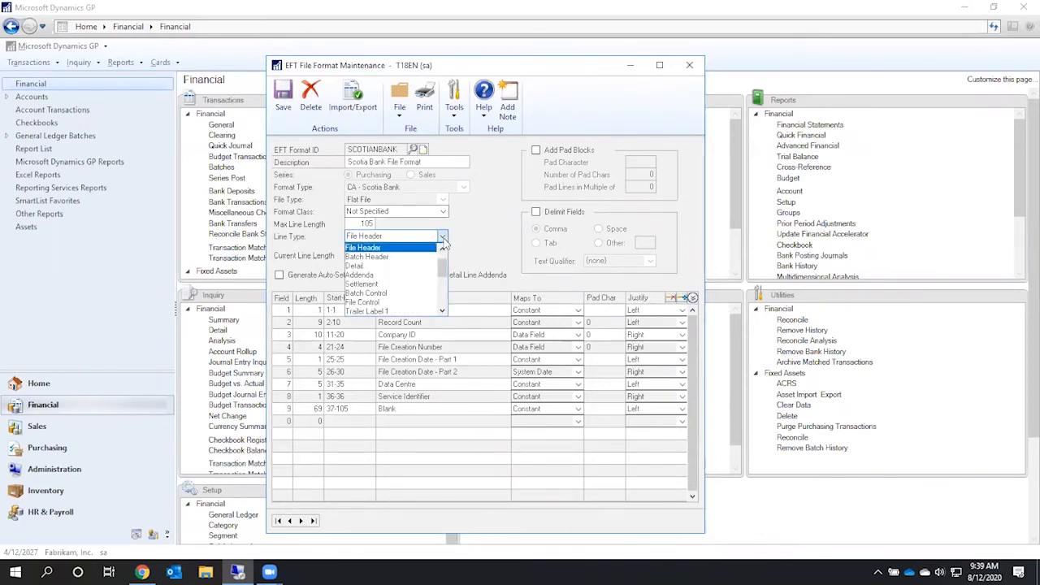
left_click(442, 249)
left_click(444, 250)
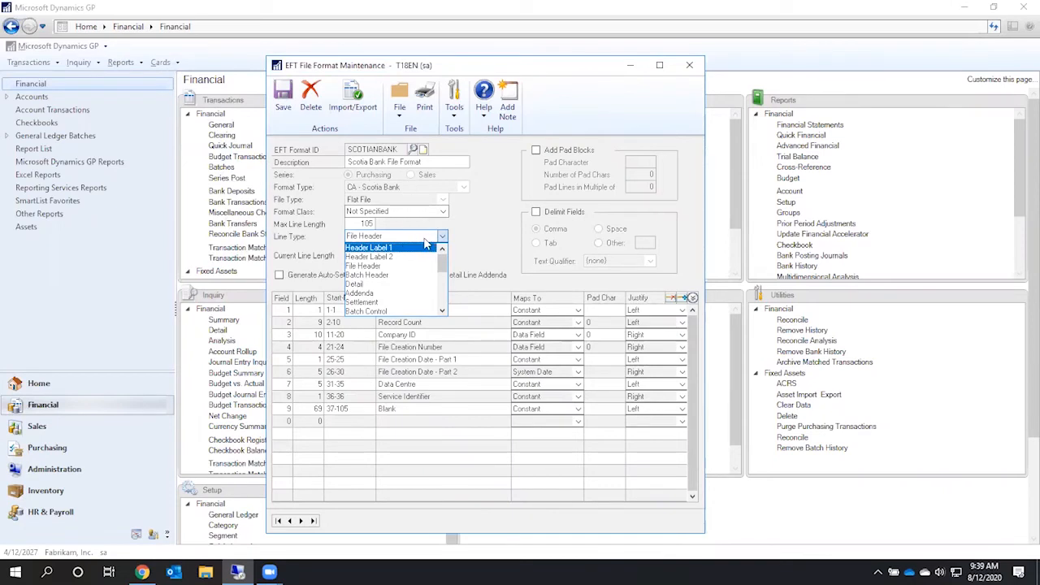
left_click(386, 266)
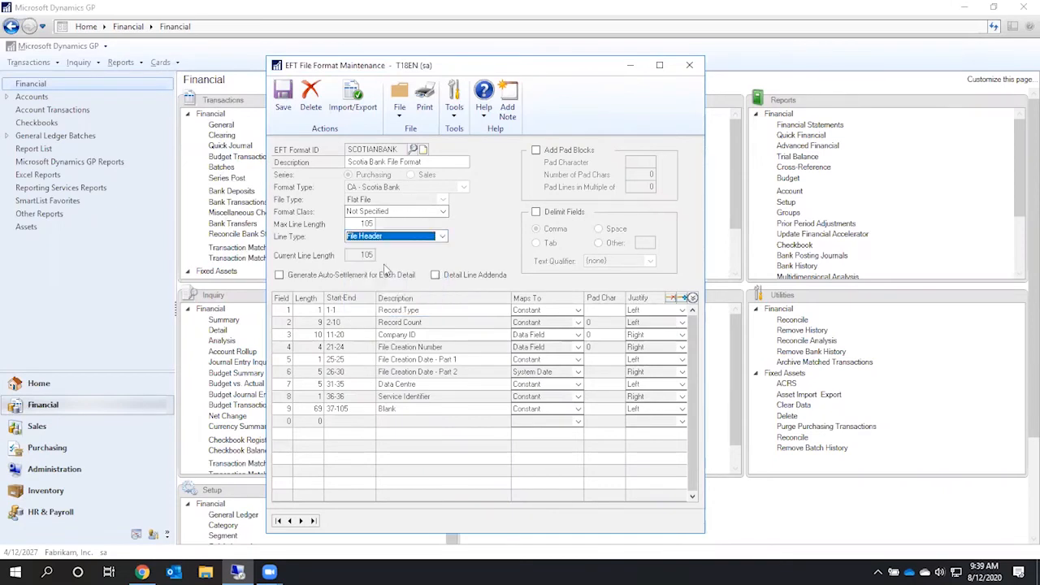
left_click(441, 237)
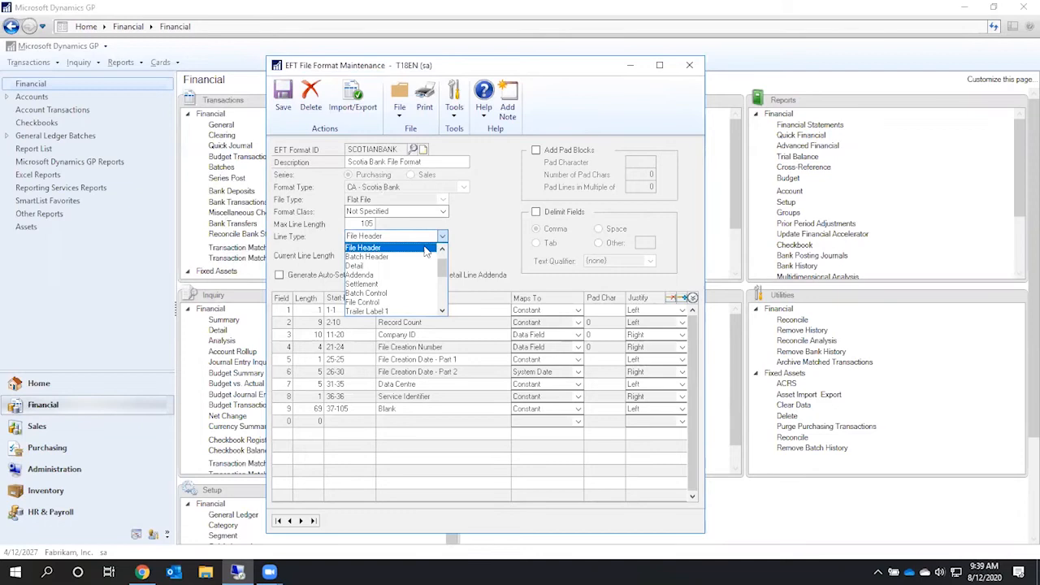
left_click(409, 260)
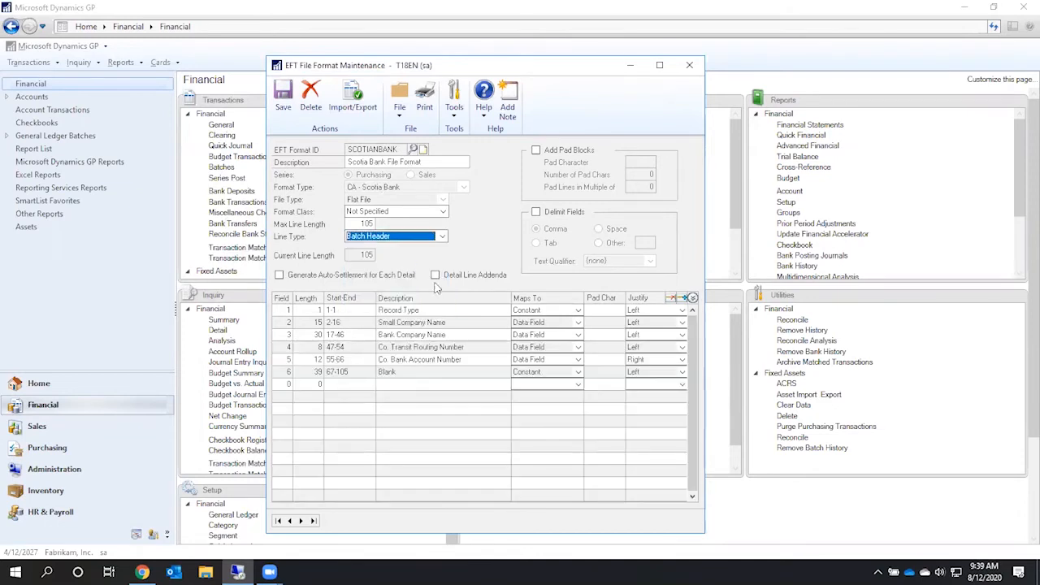
left_click(438, 238)
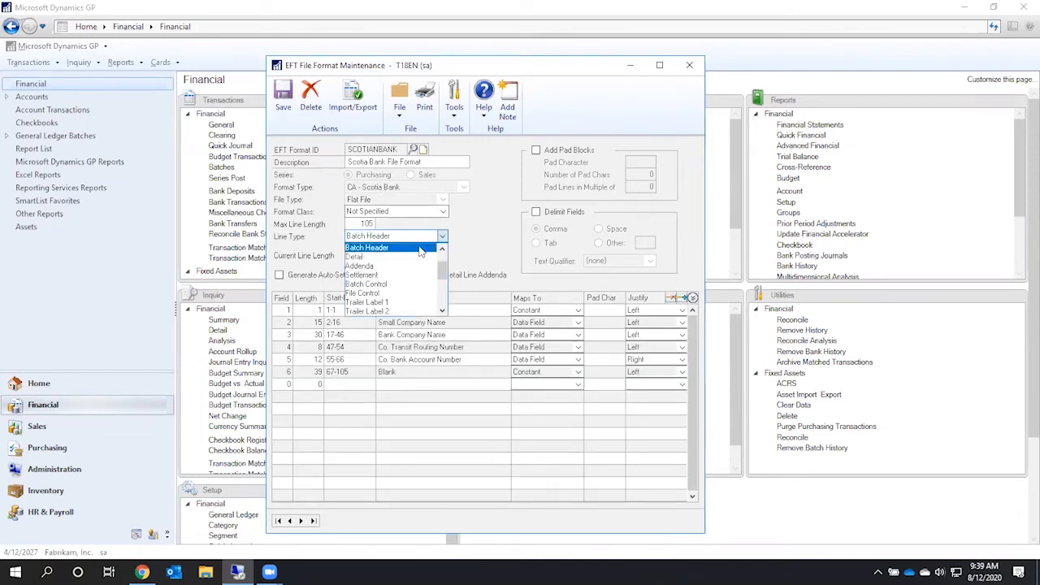
left_click(400, 258)
Review the SCOTIANBANK format's Addenda, Settlement, Batch Control and File Control line types
left_click(439, 236)
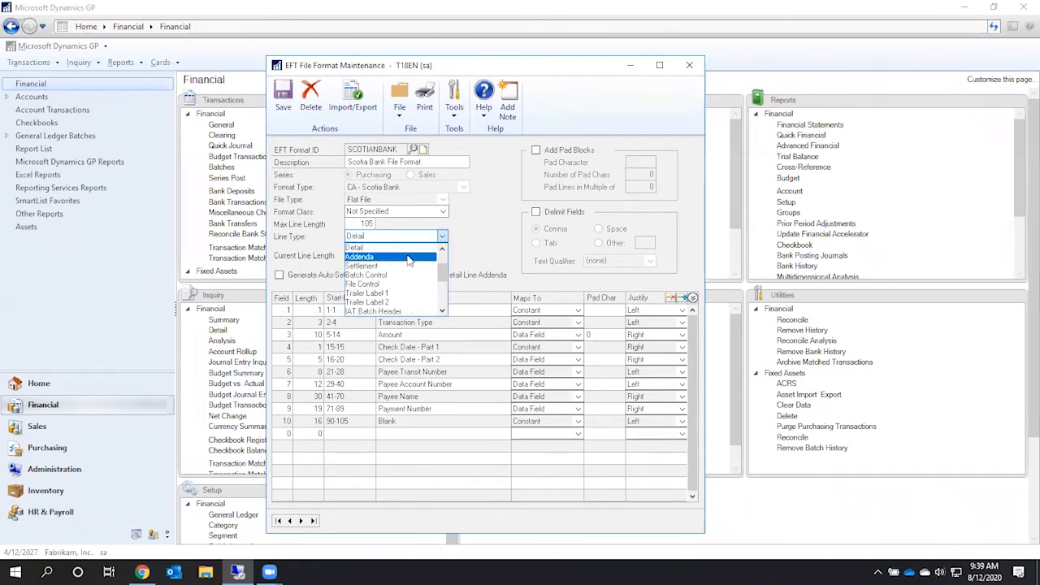
left_click(409, 258)
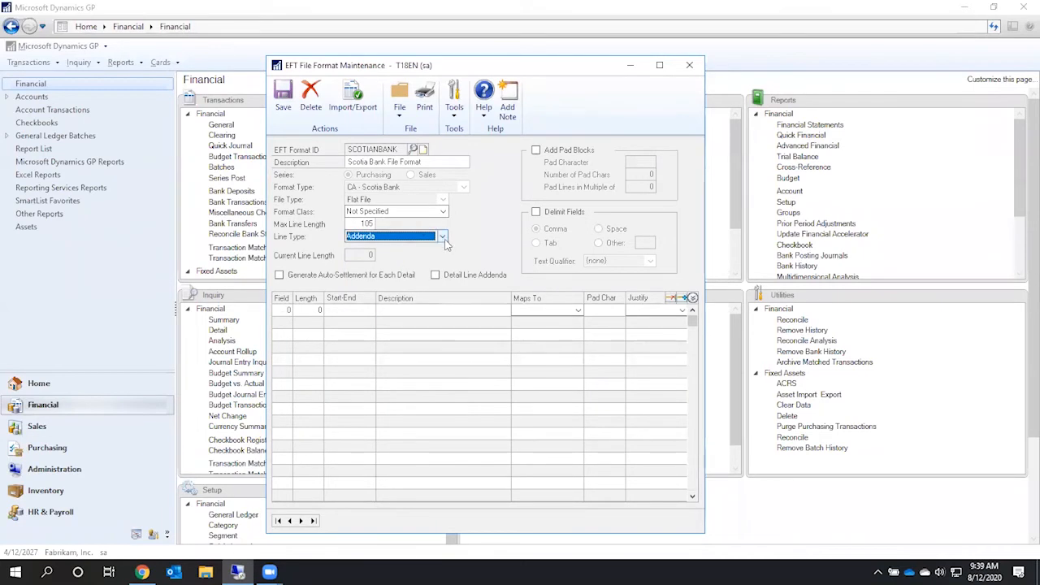
left_click(443, 238)
left_click(416, 257)
left_click(442, 236)
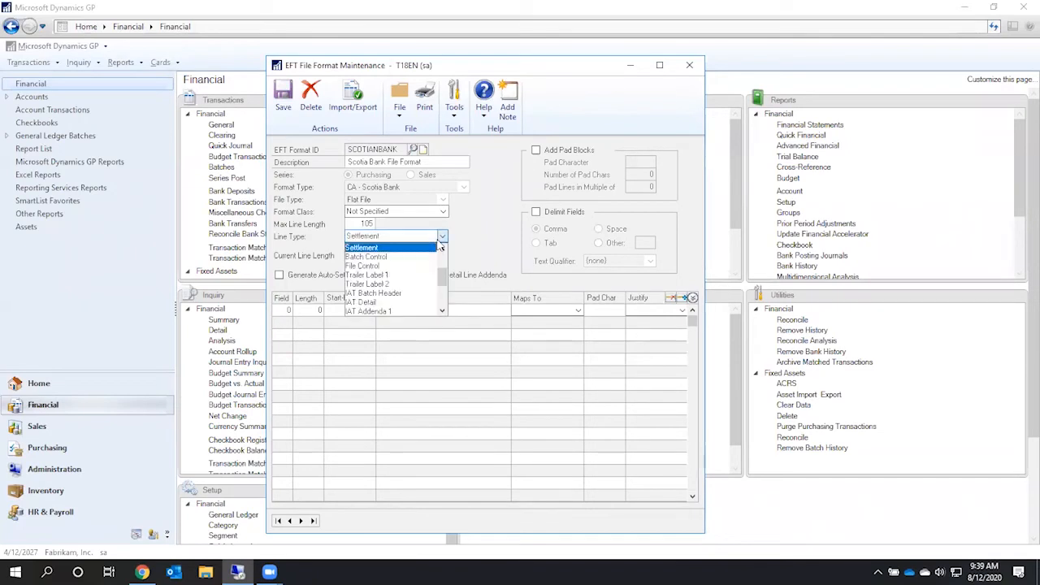
left_click(395, 257)
left_click(400, 238)
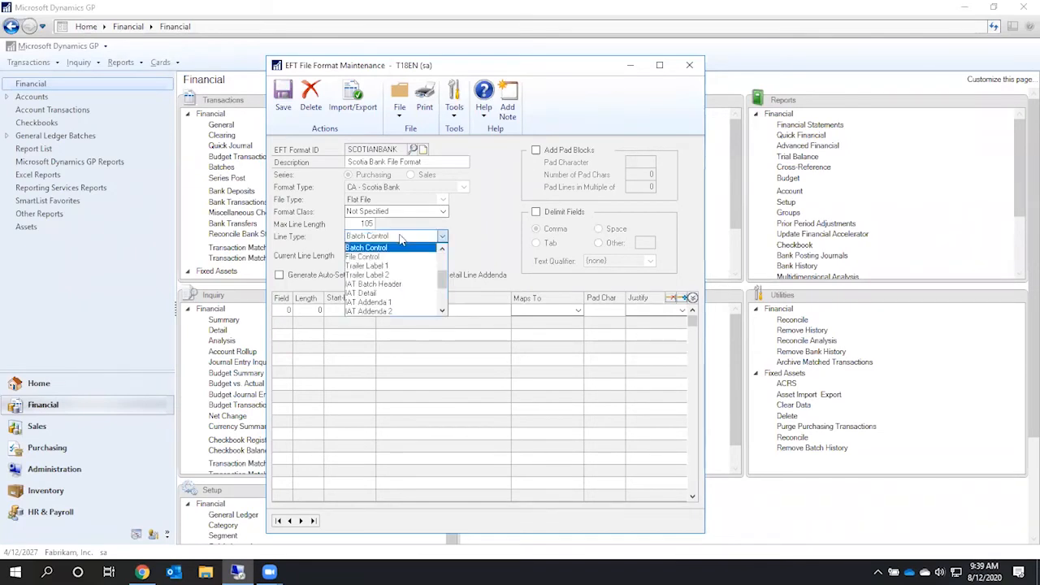
left_click(376, 258)
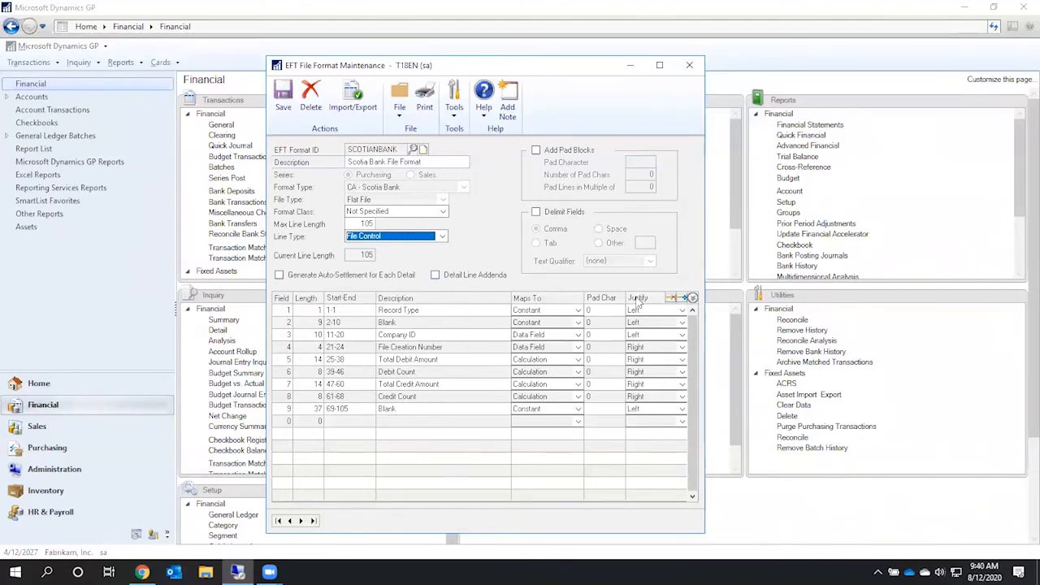
Expand the File Control field details to view the mappings from Record Type to Company ID, and collapse them again
left_click(692, 298)
left_click(464, 327)
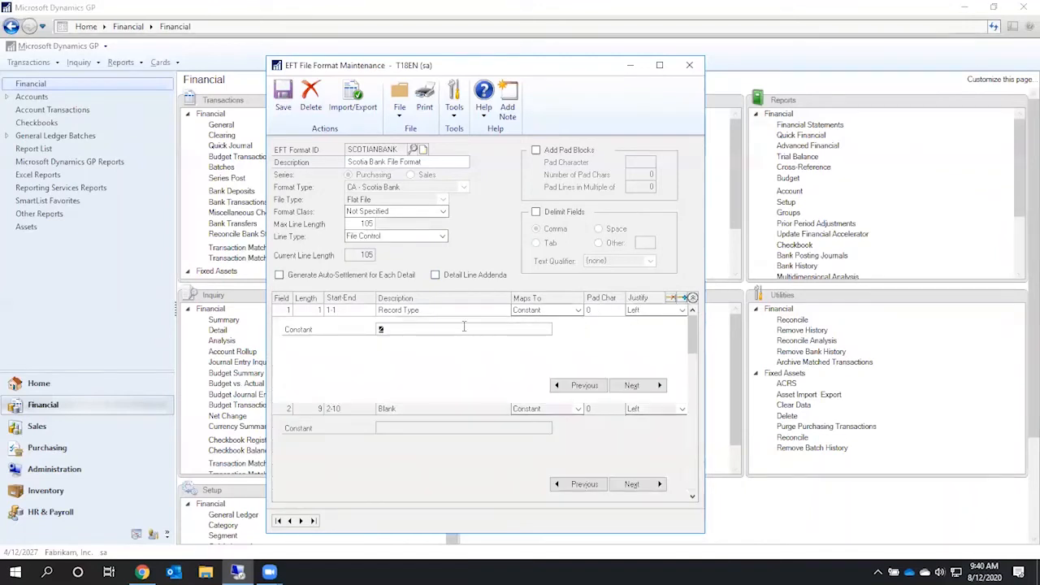
left_click(633, 386)
left_click(629, 390)
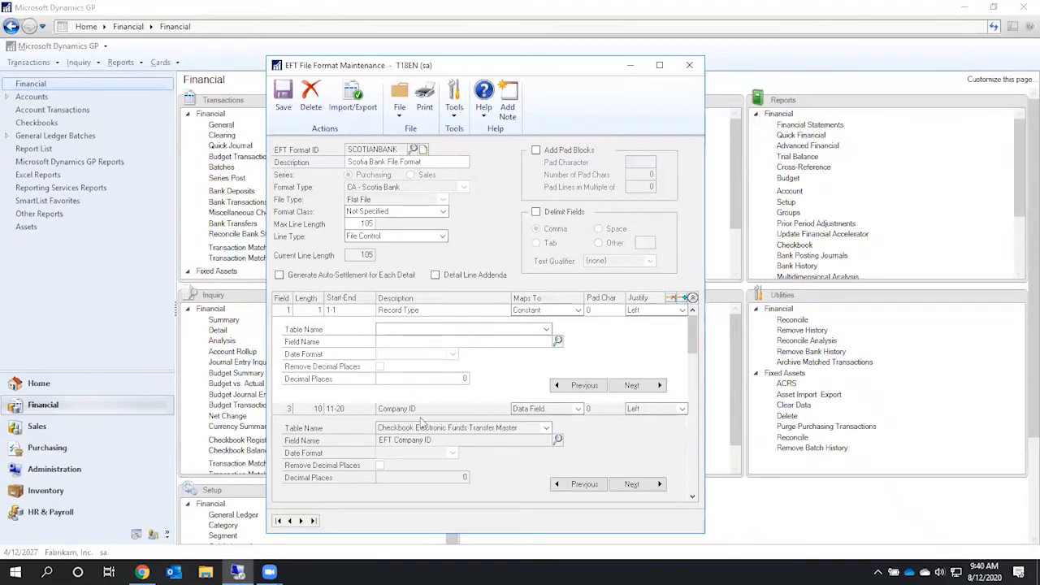
left_click(692, 299)
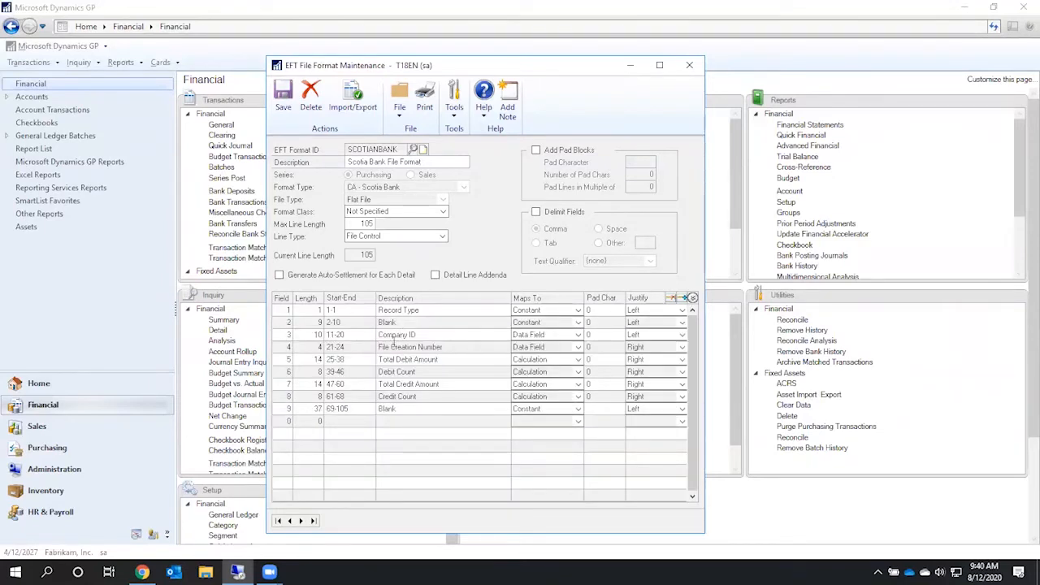
Examine the source tables available for the File Control Company ID field, keeping Checkbook Electronic Funds Transfer Master, and close the format window
left_click(392, 338)
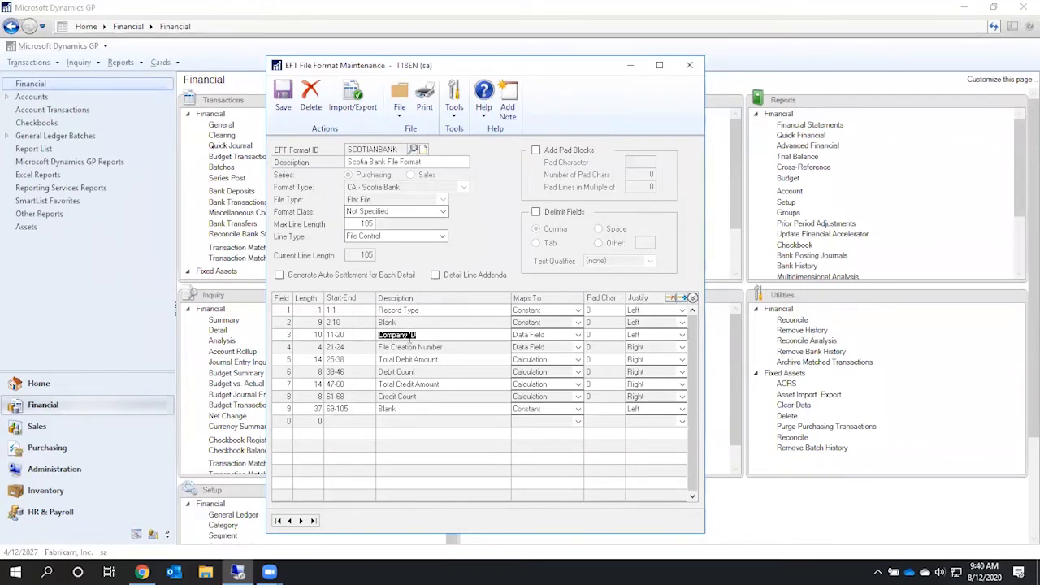
left_click(692, 298)
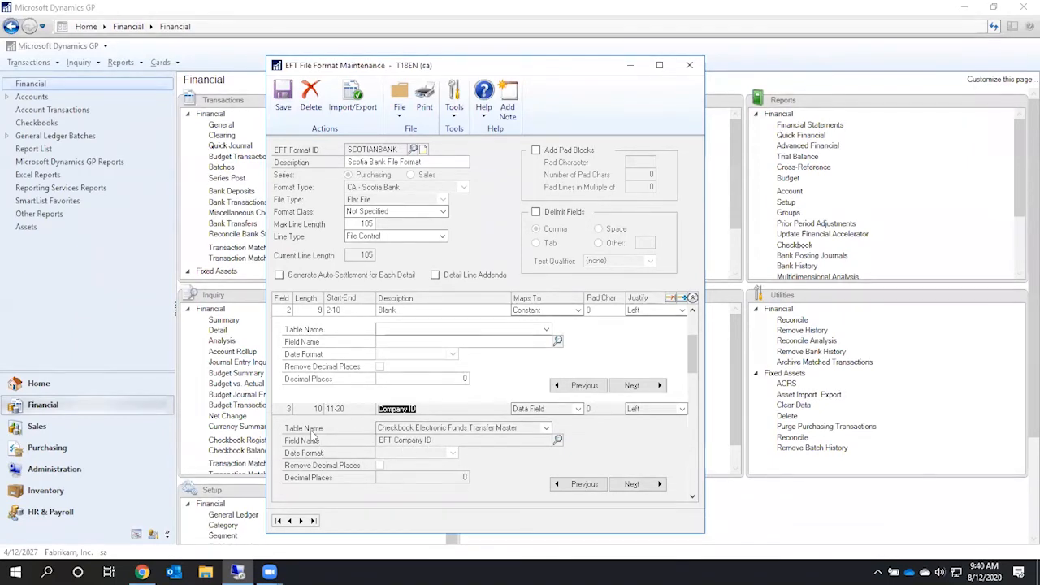
left_click(501, 429)
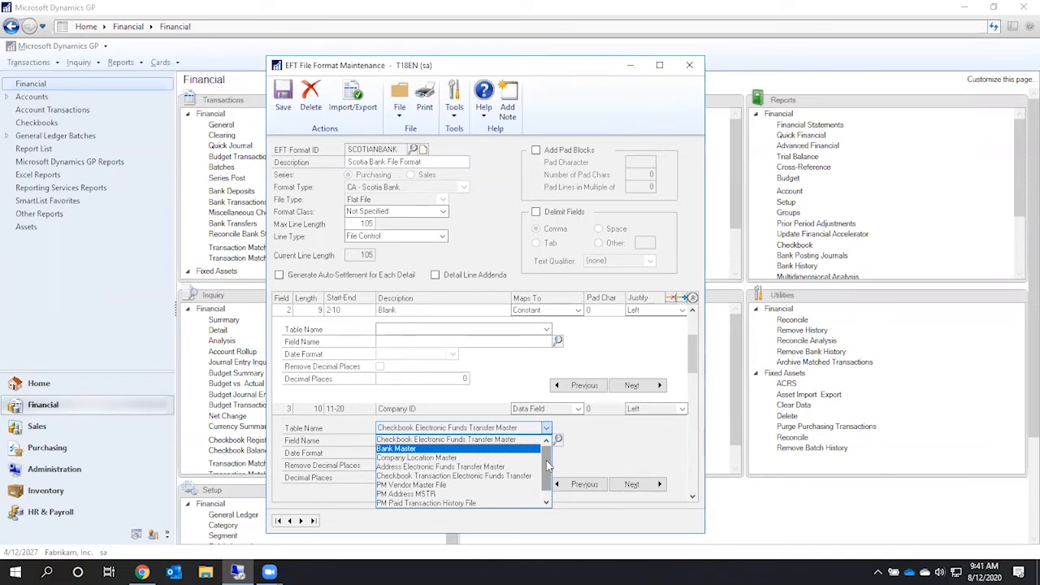
left_click_drag(547, 465, 554, 441)
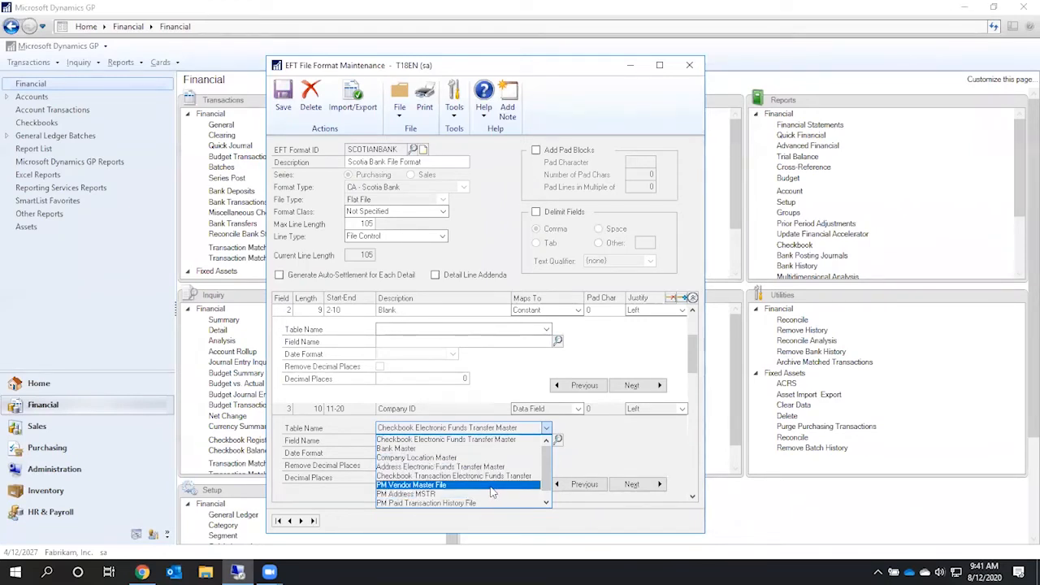
left_click(548, 503)
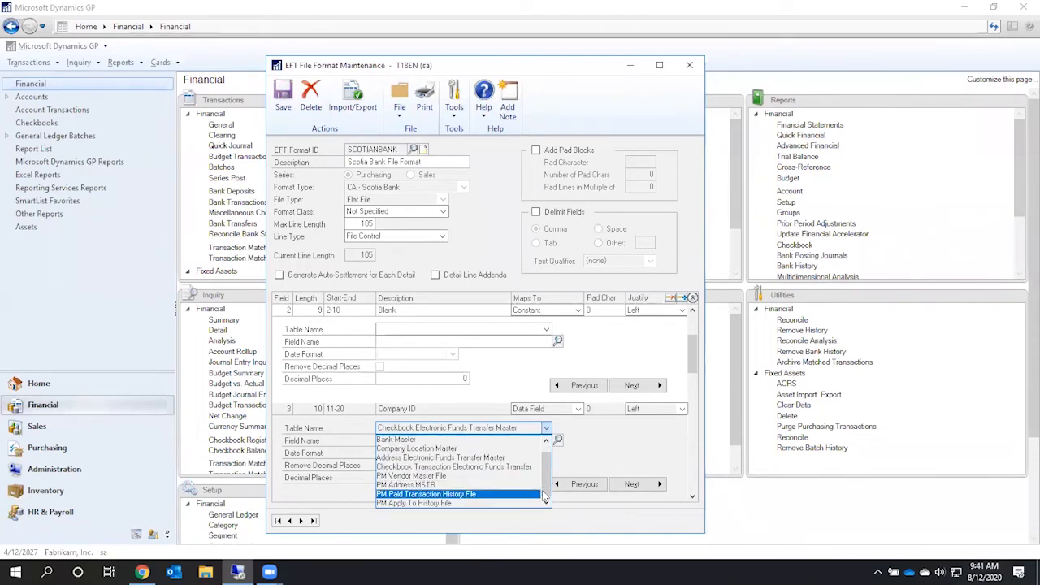
left_click(638, 445)
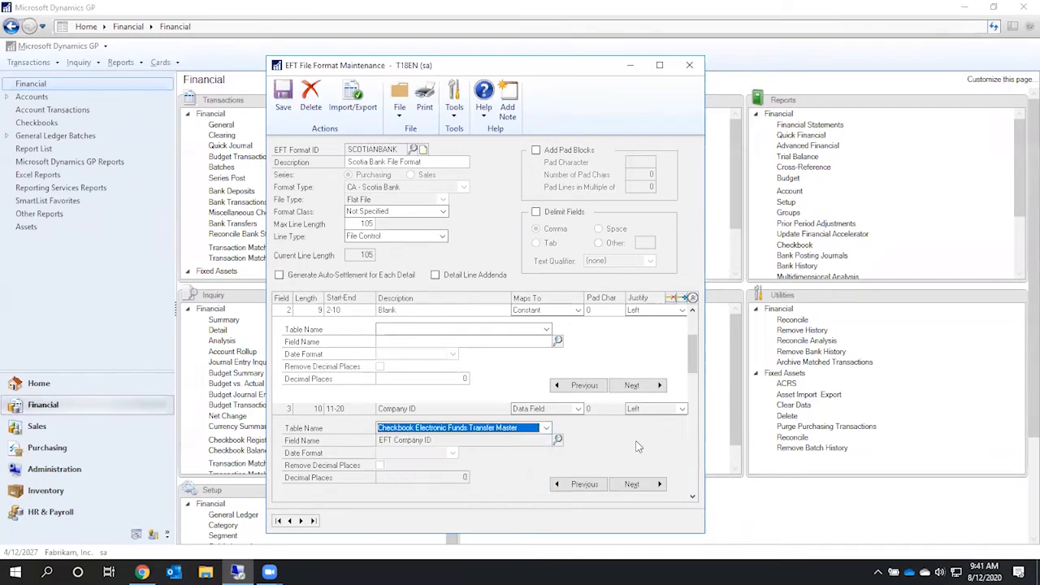
left_click(690, 68)
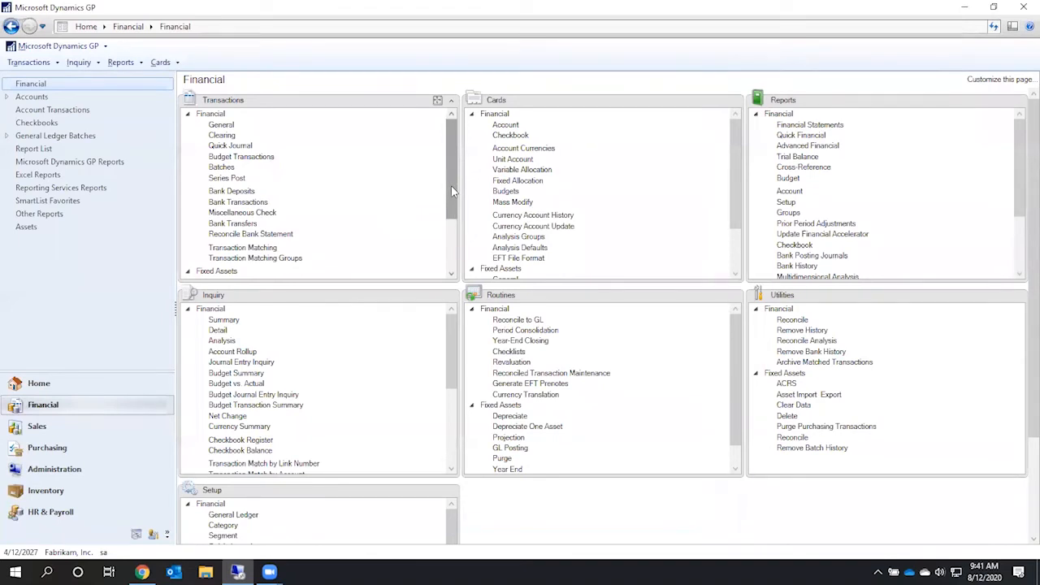
Open Vendor Maintenance in the Purchasing area and display the first vendor record
left_click_drag(452, 190, 448, 269)
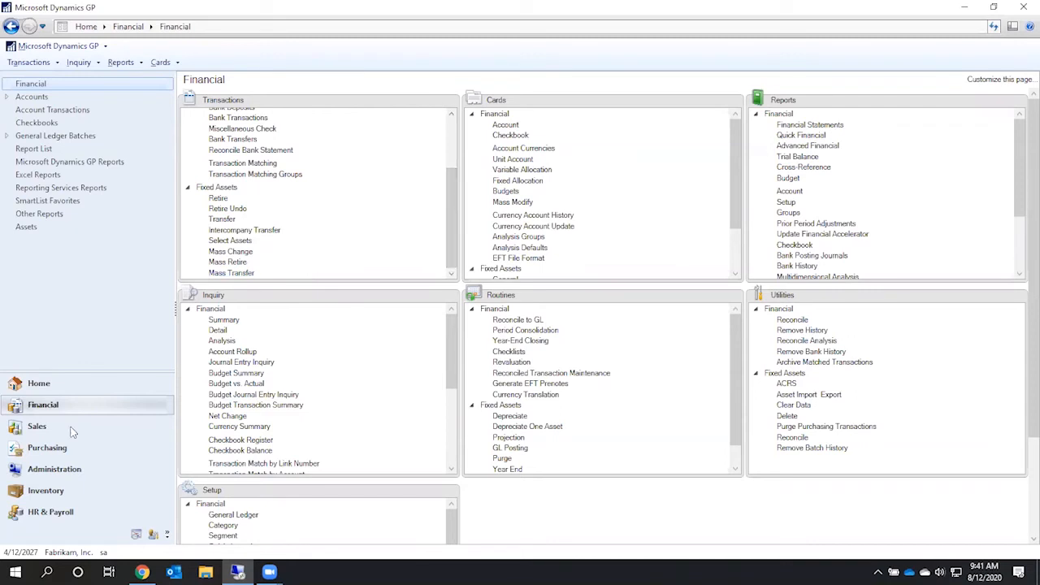
left_click(36, 455)
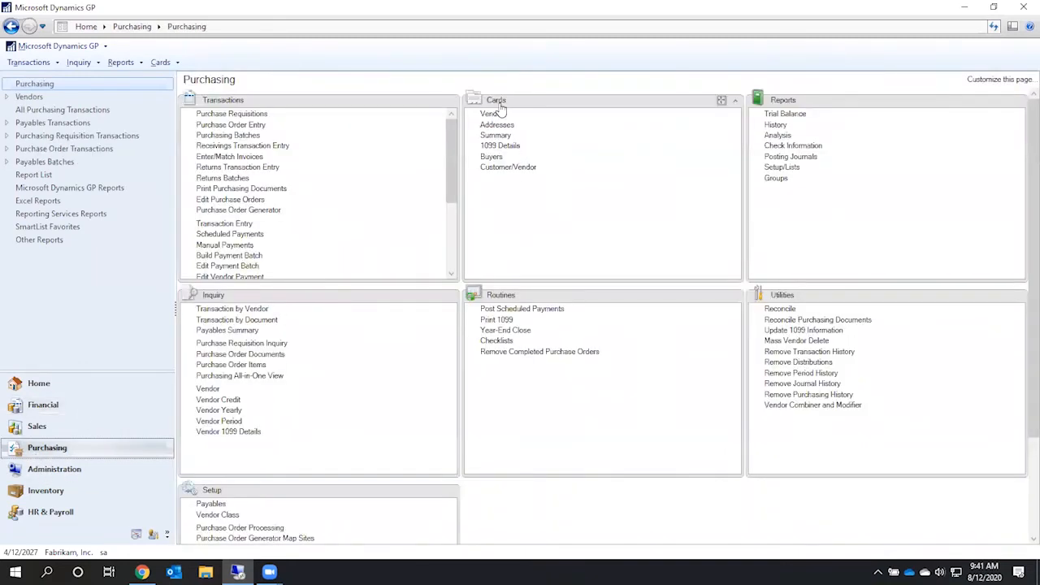
left_click(492, 115)
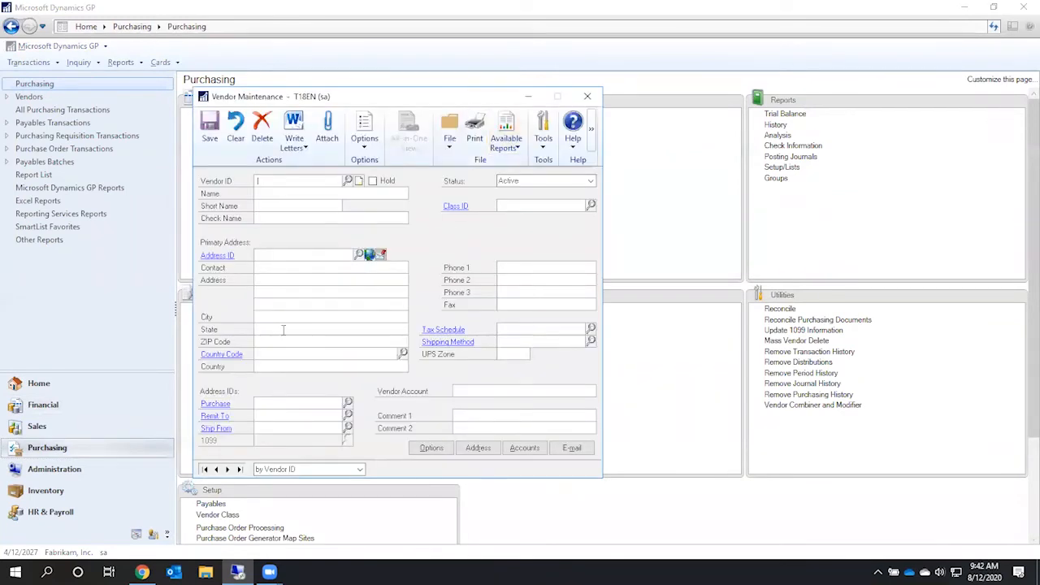
left_click(204, 471)
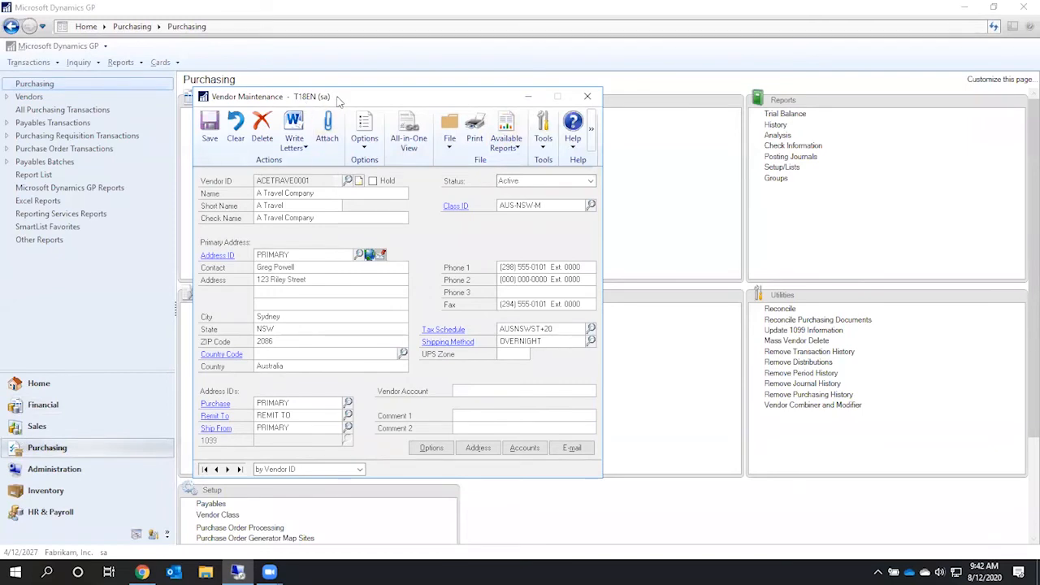
left_click_drag(340, 99, 399, 66)
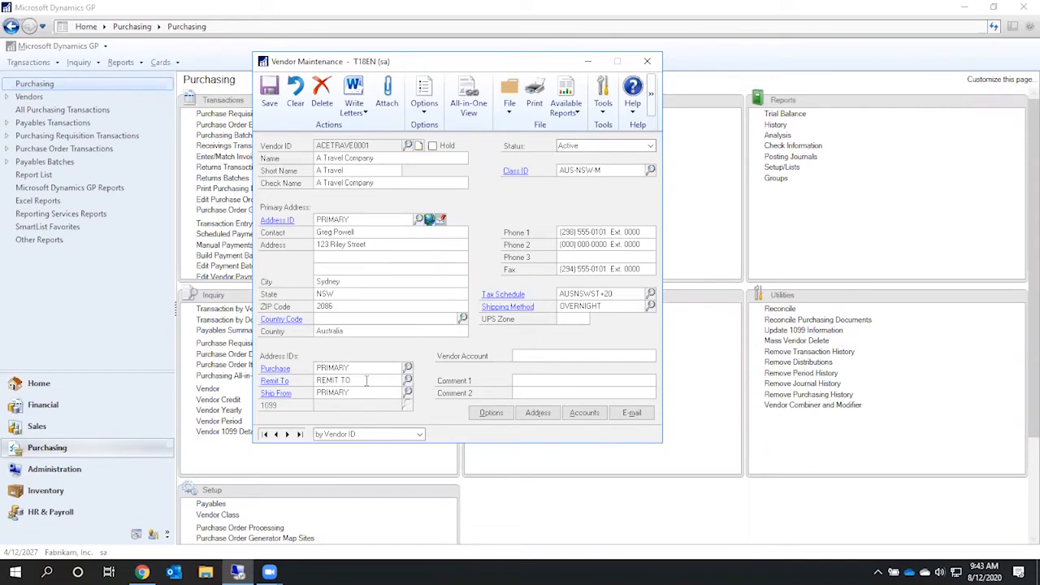
Open the EFT bank details for the vendor's REMIT TO address
left_click(357, 380)
left_click(276, 381)
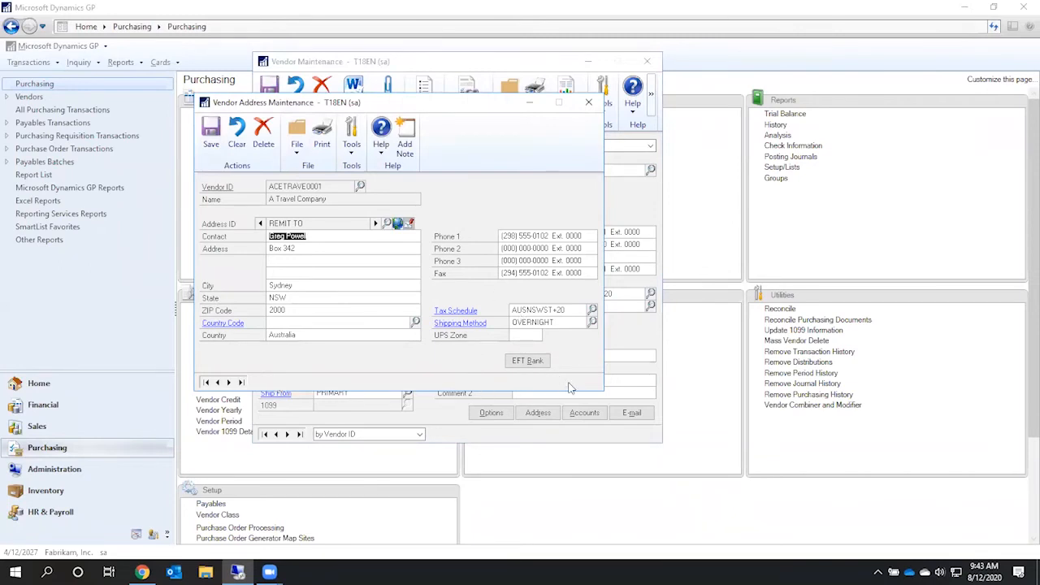
left_click(527, 361)
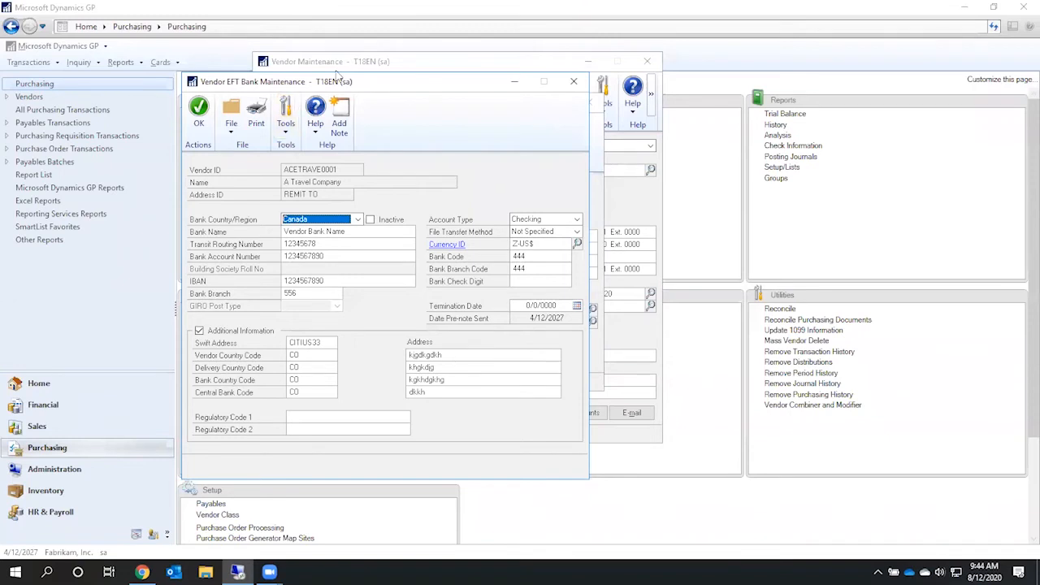
Examine the Bank Country/Region options in the vendor's EFT bank details, keeping Canada selected
left_click_drag(494, 82, 653, 63)
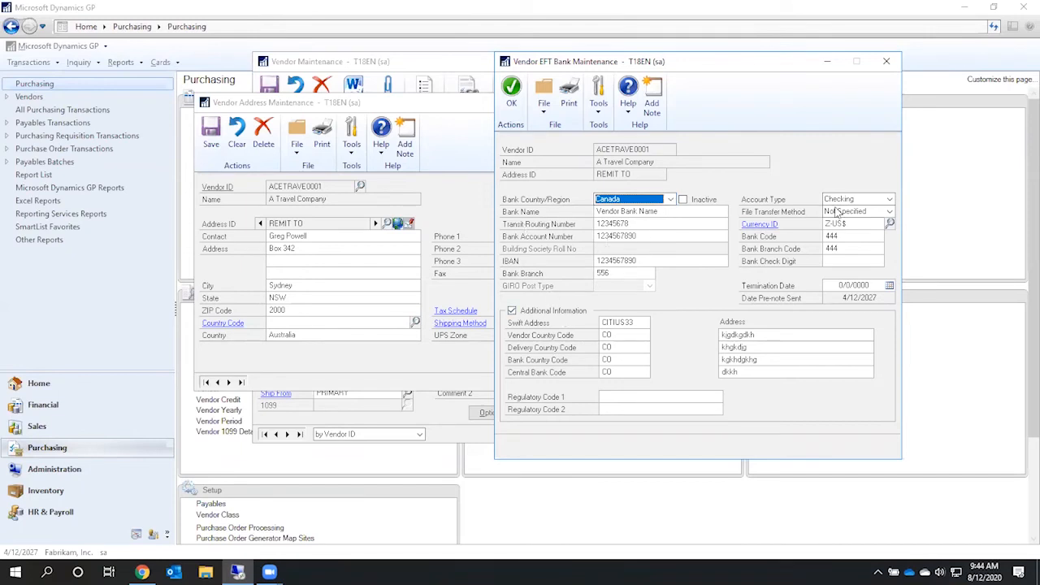
left_click(670, 199)
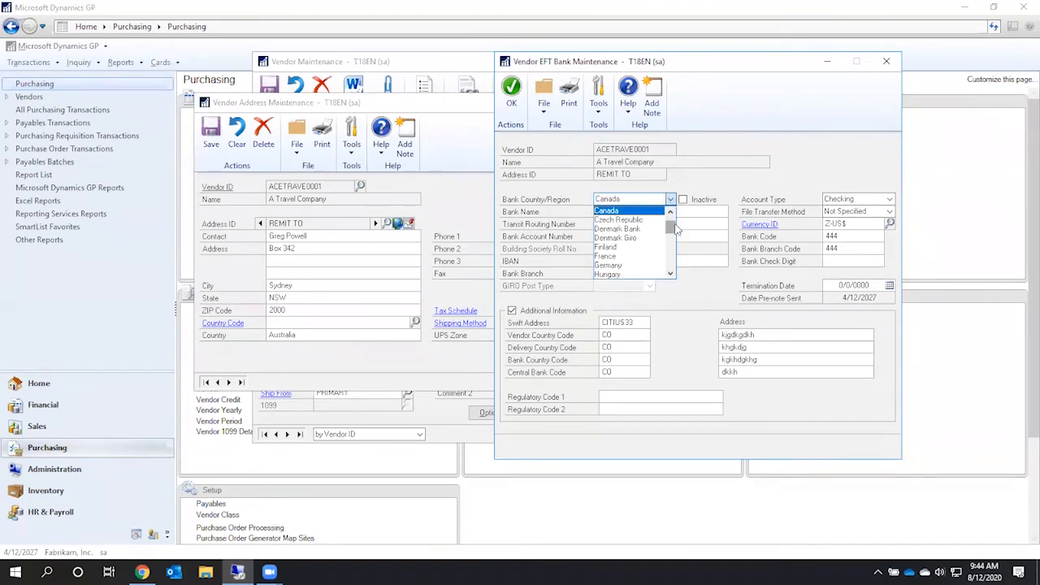
left_click_drag(674, 230, 672, 254)
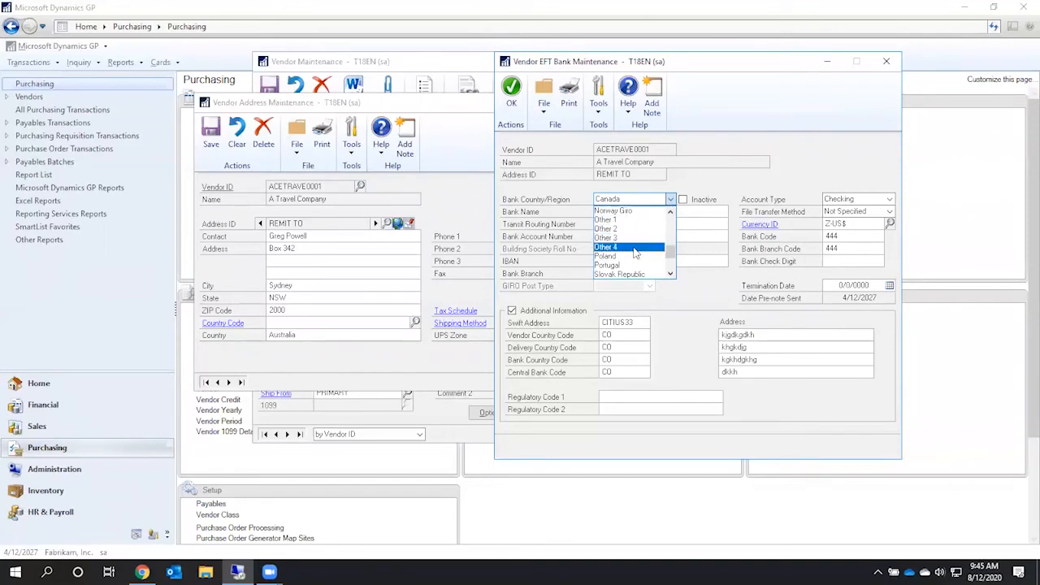
left_click(671, 213)
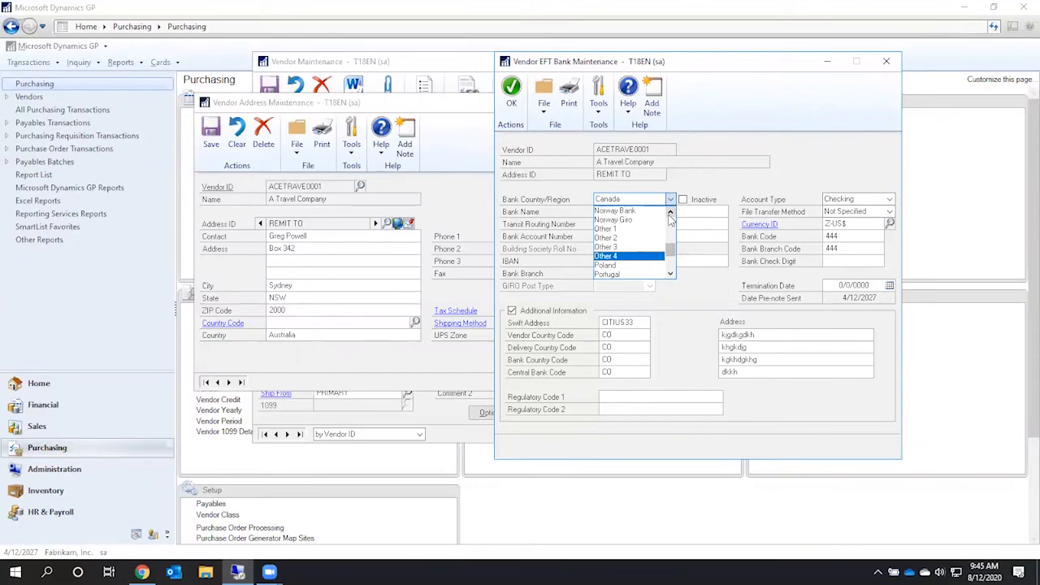
double_click(671, 219)
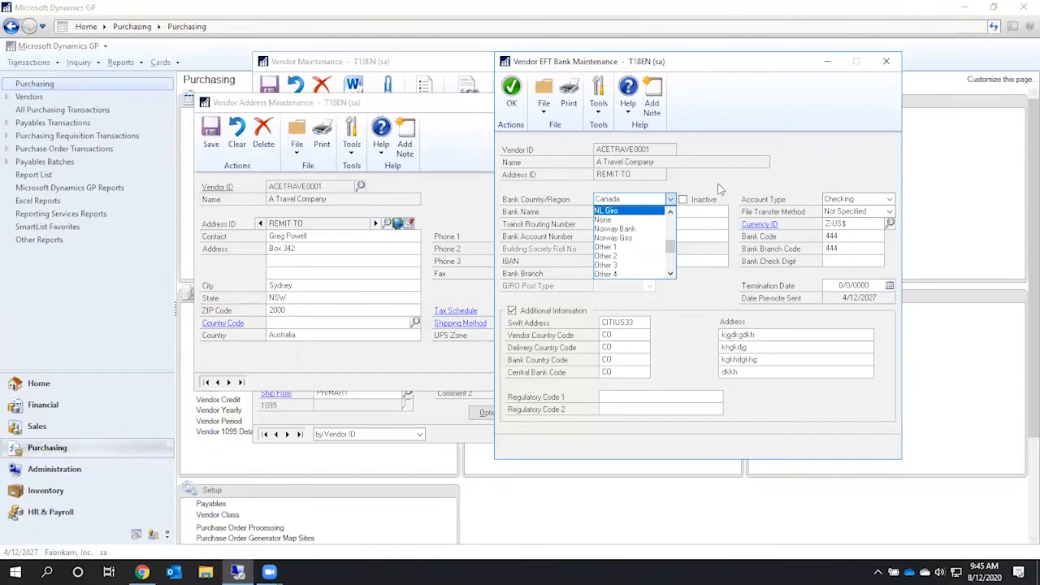
left_click(742, 182)
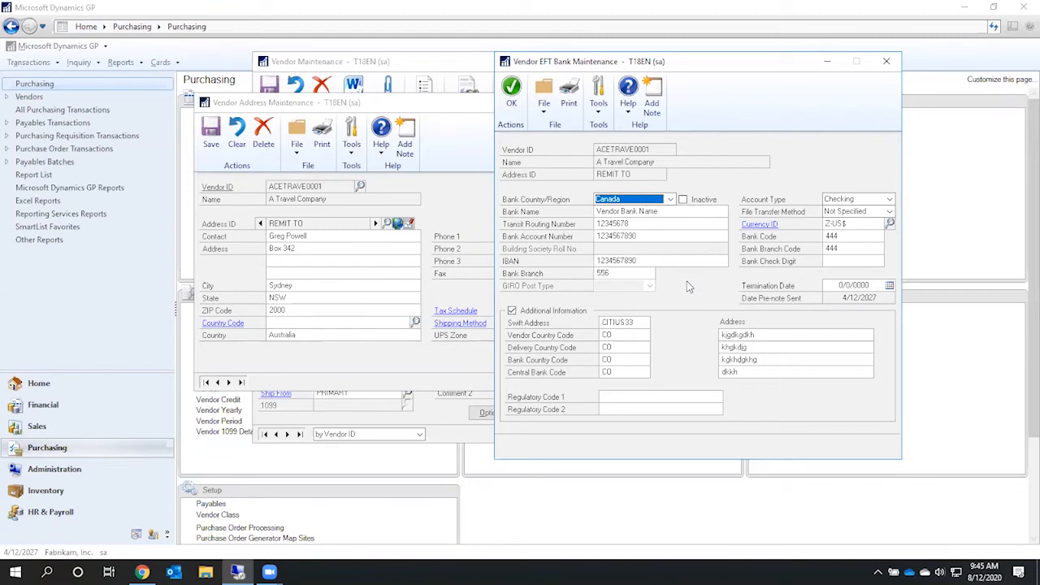
Set the Bank Branch in the vendor's EFT bank details to gfdgfdgfdg
double_click(623, 276)
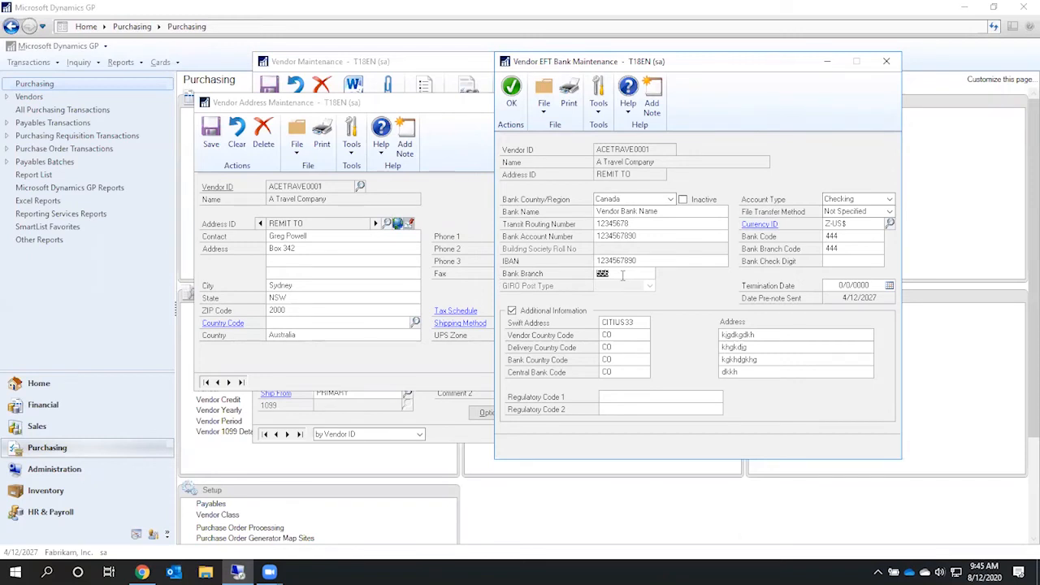
type("gfdgfdgfdg")
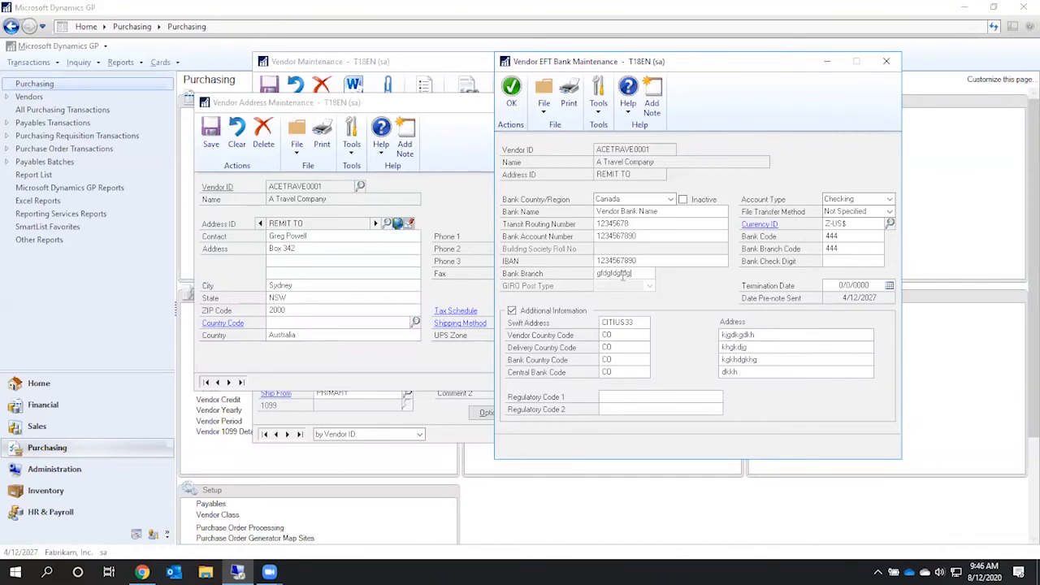
Examine the Account Type and File Transfer Method options for the vendor's bank, keeping Checking and Not Specified
left_click(890, 200)
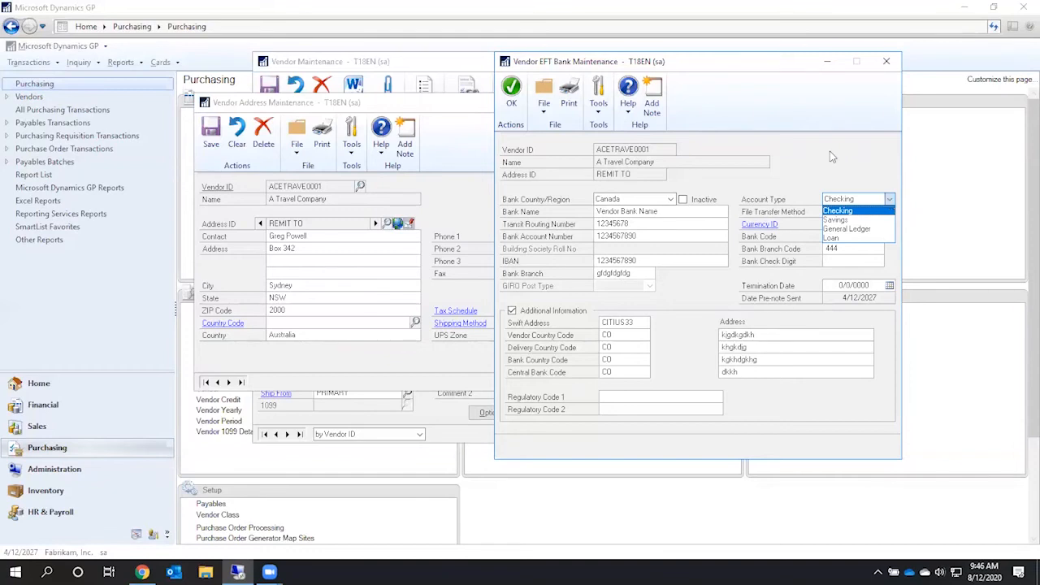
left_click(890, 201)
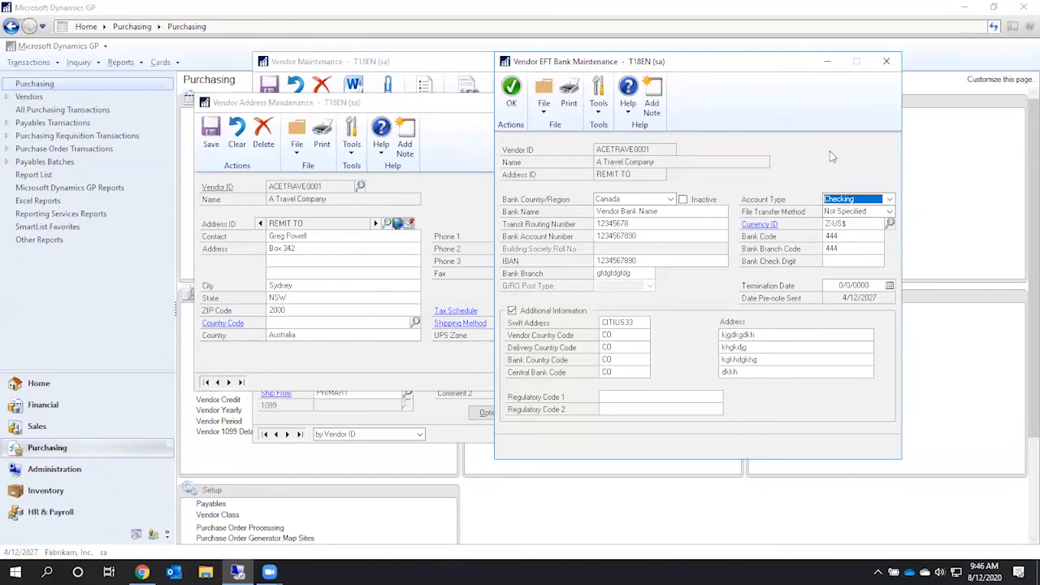
left_click(890, 212)
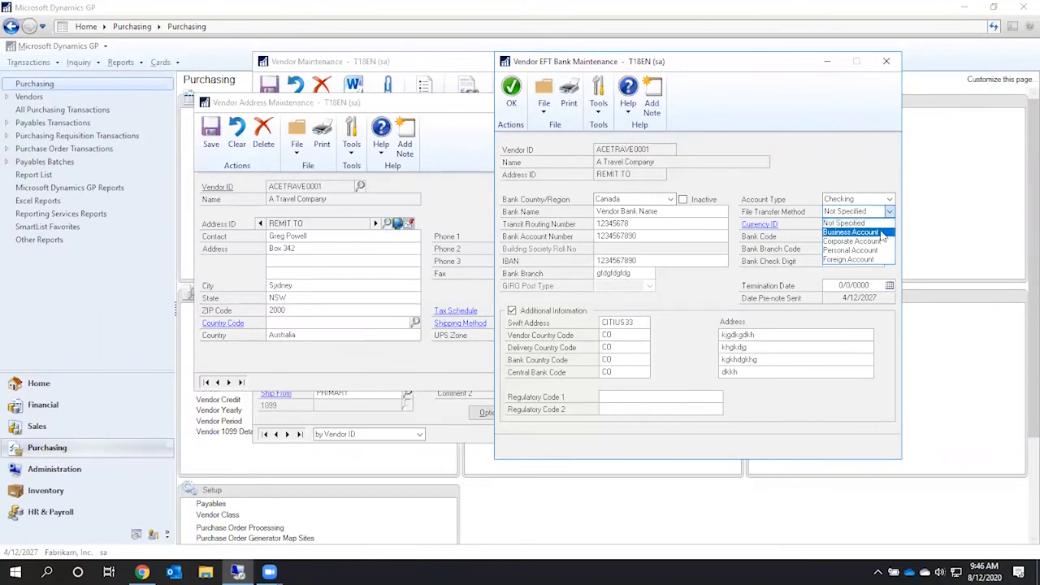
left_click(866, 155)
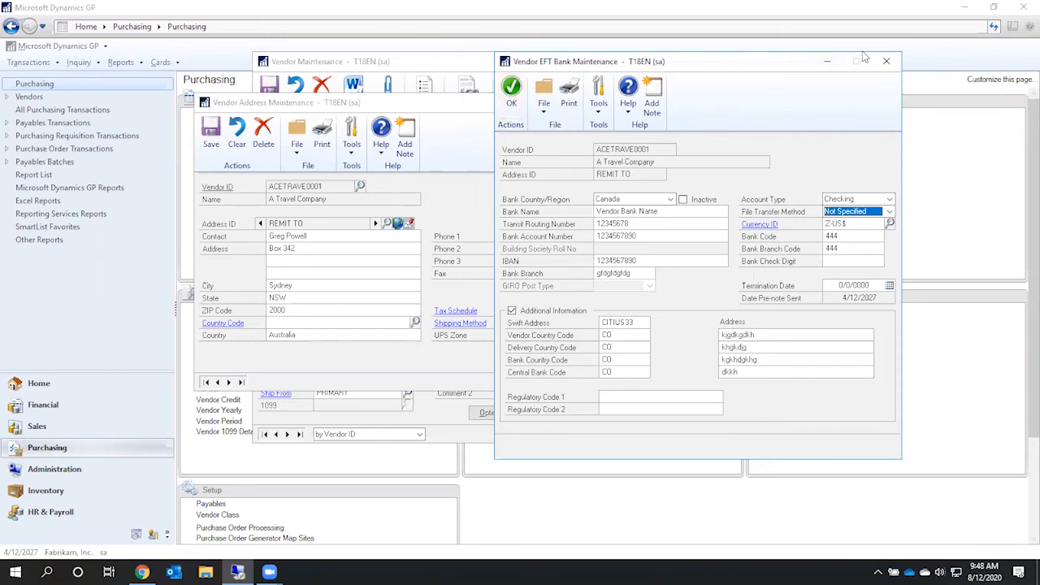
Save the vendor's EFT bank changes and close the address and vendor maintenance windows
left_click(886, 62)
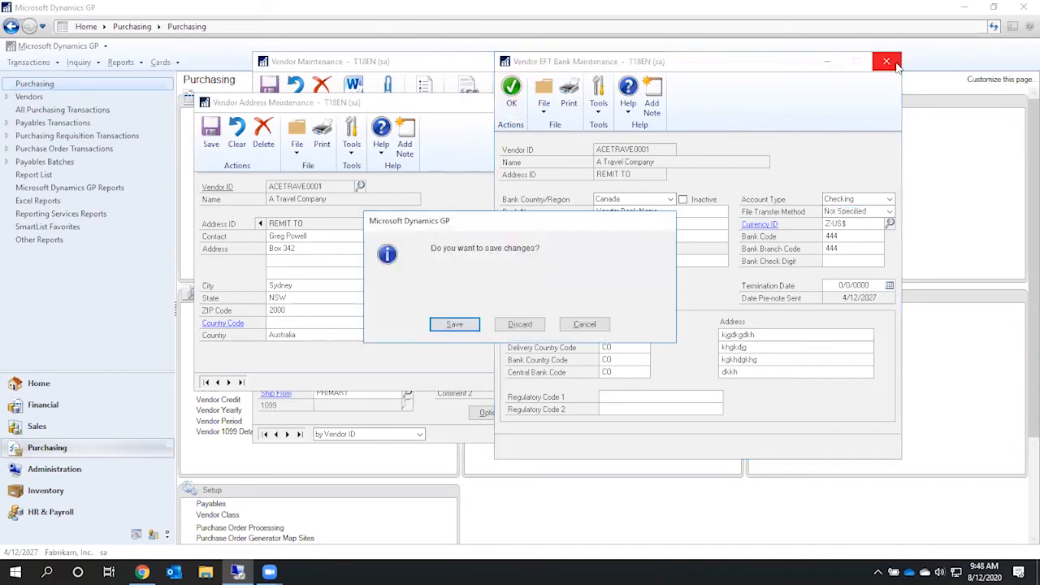
left_click(454, 325)
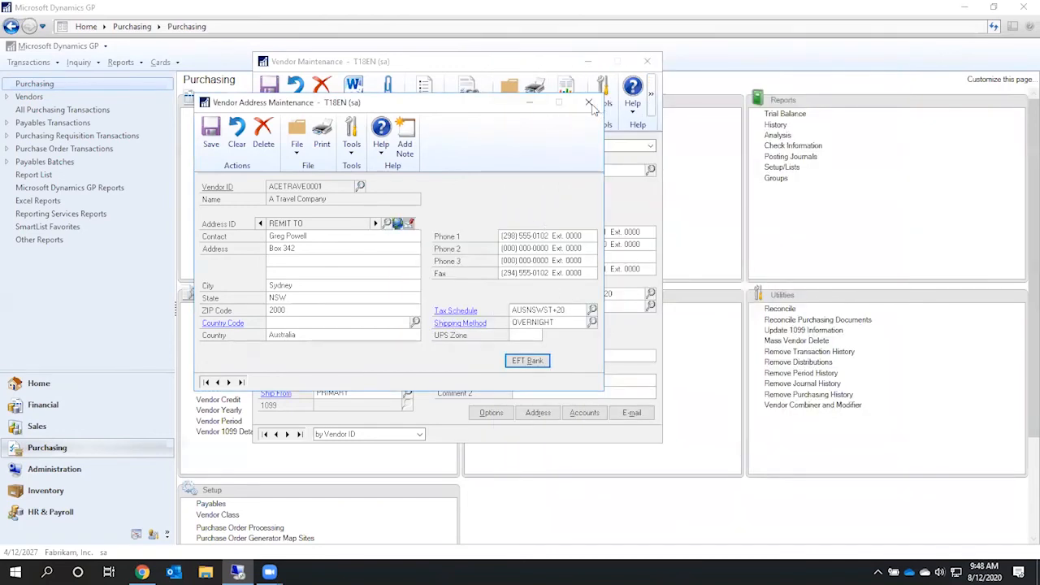
left_click(589, 104)
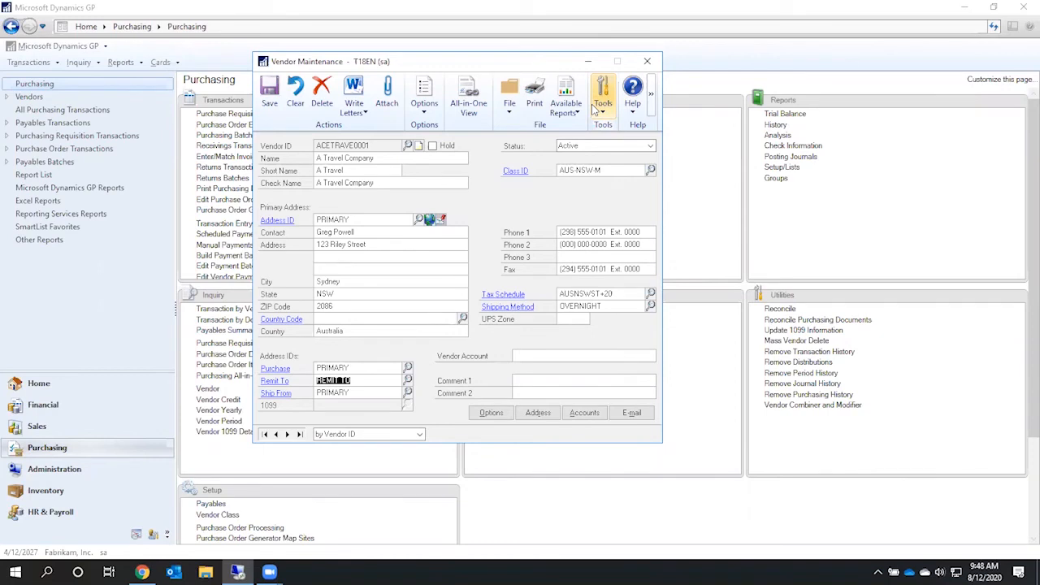
left_click(646, 64)
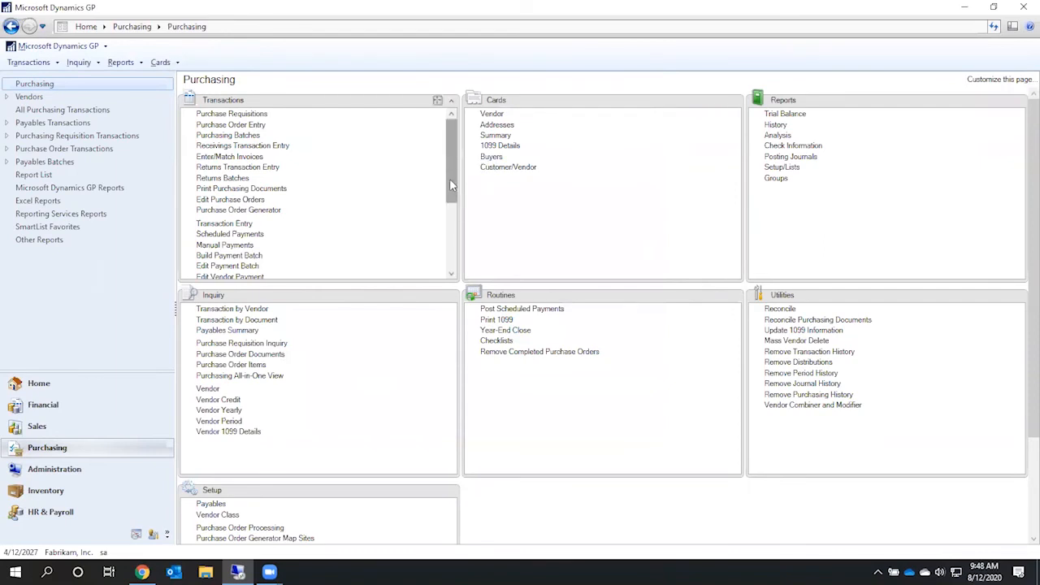
Open Build Payment Batch from the Purchasing transactions and enter TEST as the batch ID
left_click_drag(452, 186, 449, 197)
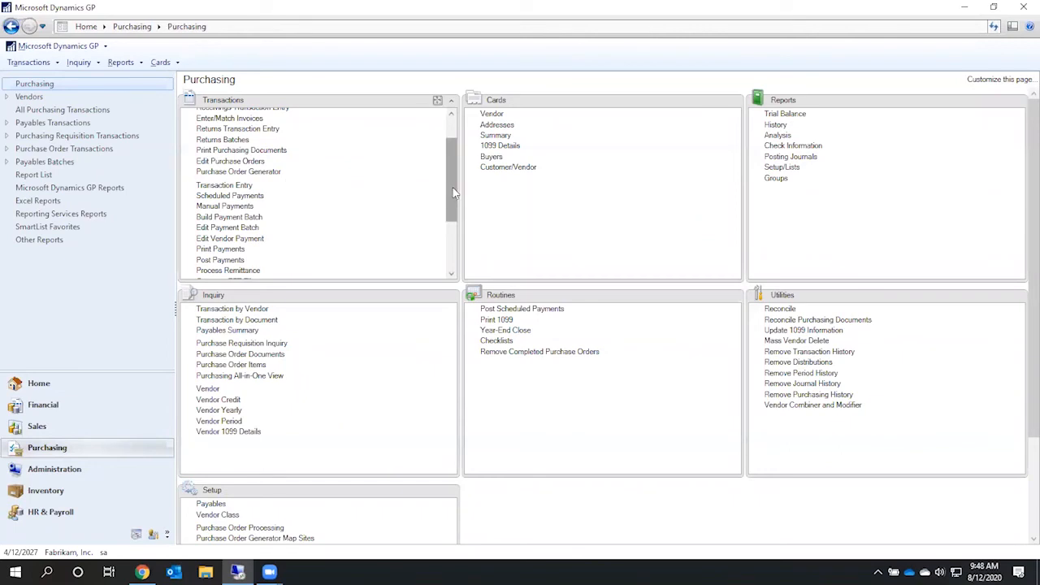
left_click_drag(453, 186, 453, 177)
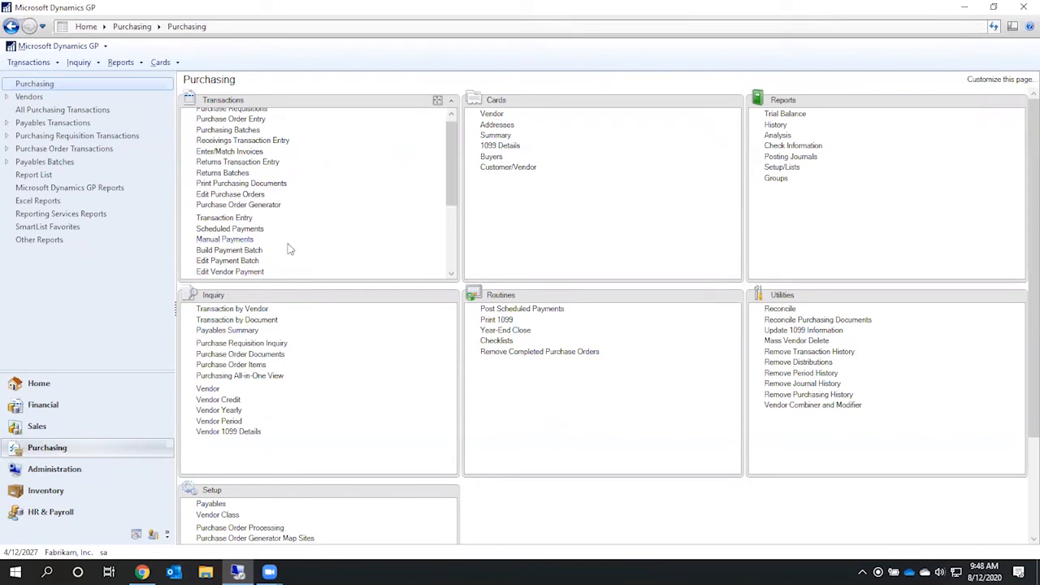
left_click(230, 250)
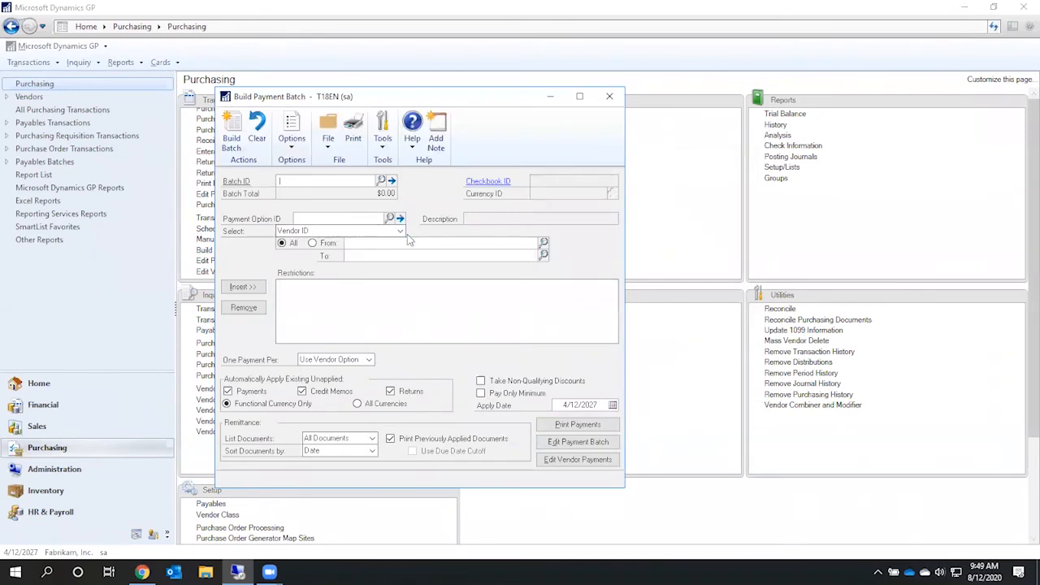
type("TES")
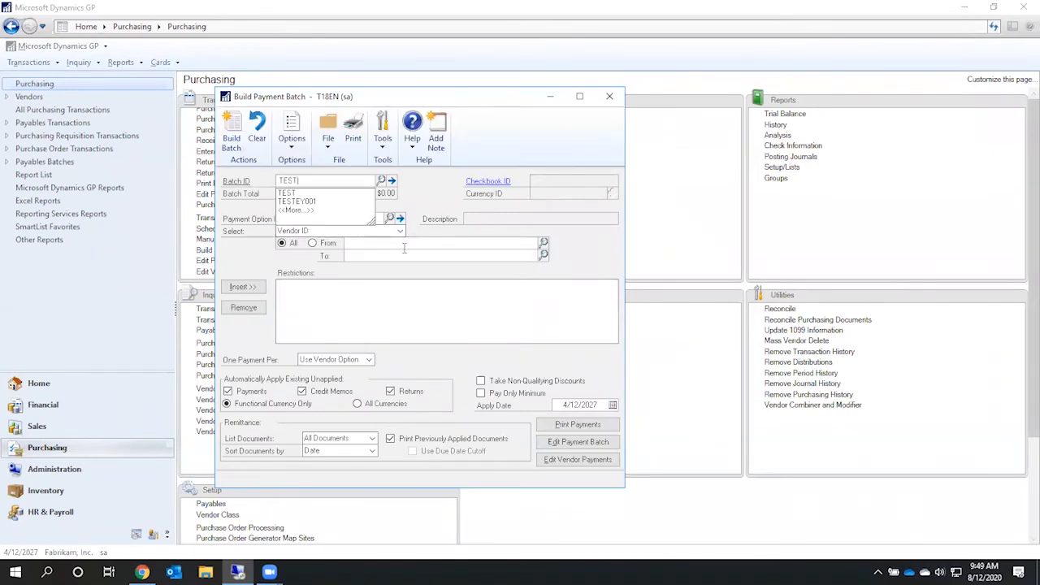
type("T")
key("Tab")
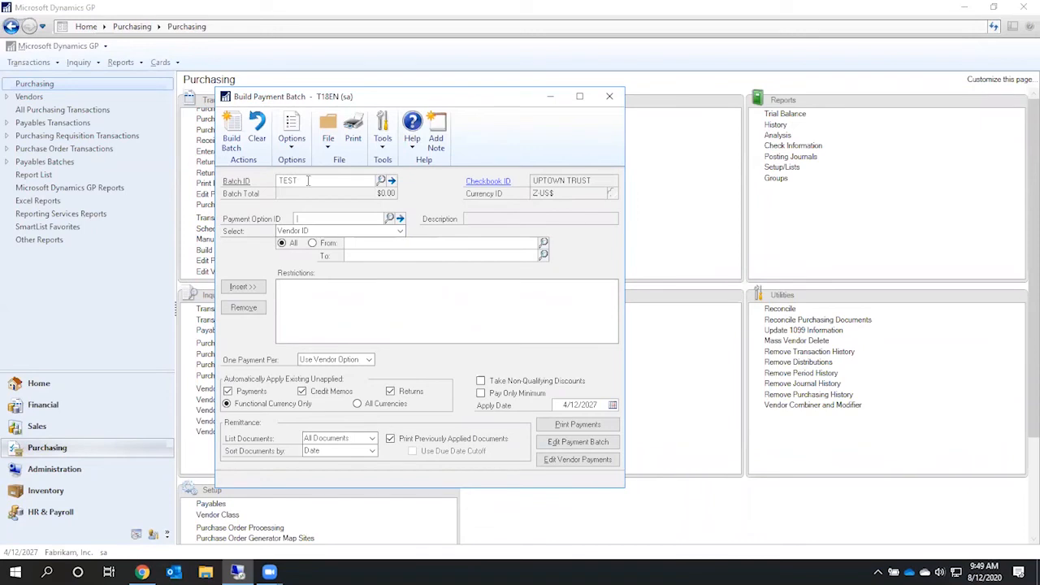
Change the batch ID to TESTNEW and start adding it as a new computer check batch
left_click(308, 180)
type("TEST")
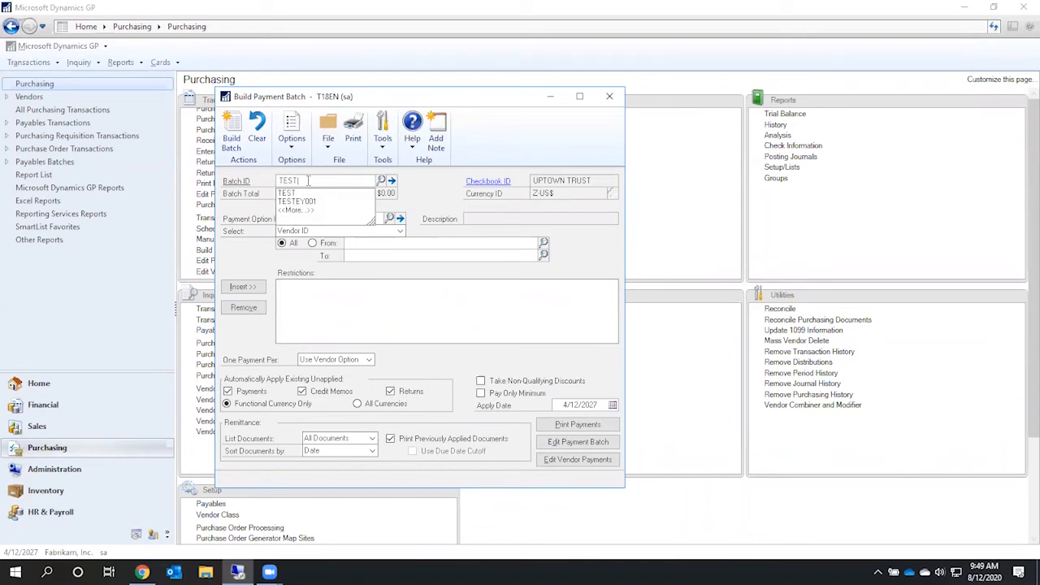
type("NEW")
key("Tab")
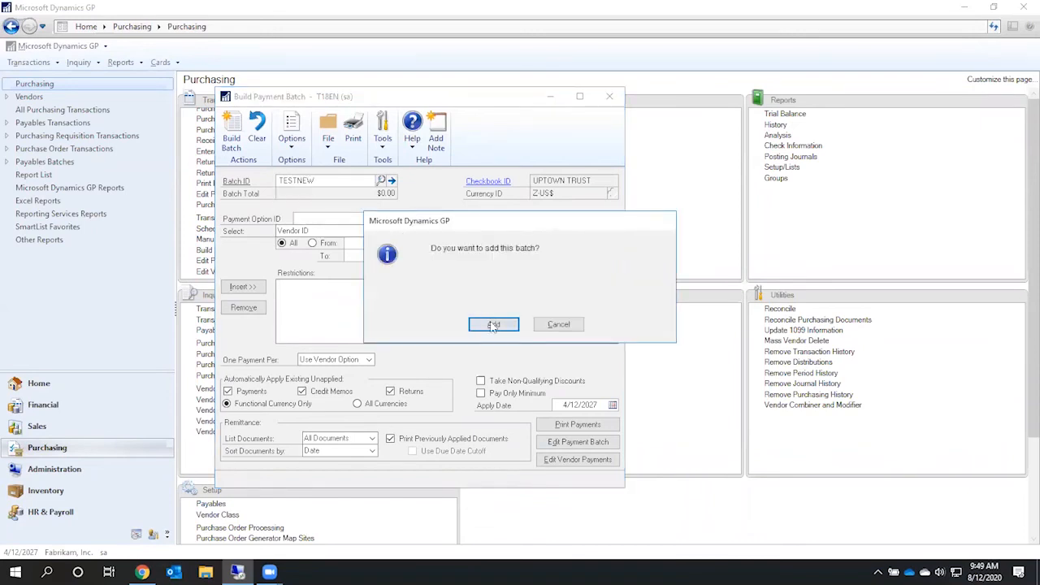
left_click(493, 325)
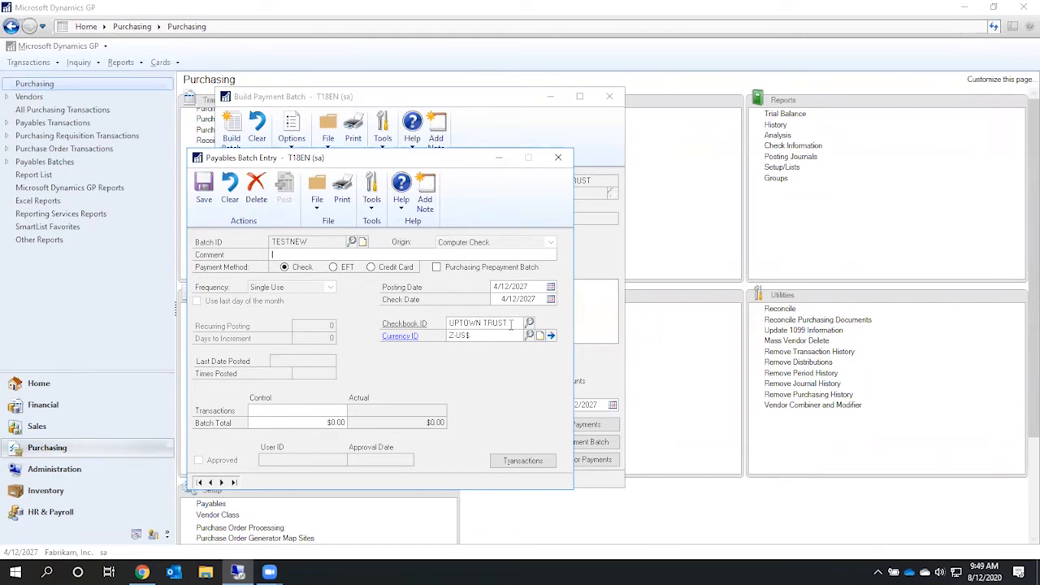
Discard the TESTNEW batch without adding it and close the batch entry and Build Payment Batch windows
left_click(558, 157)
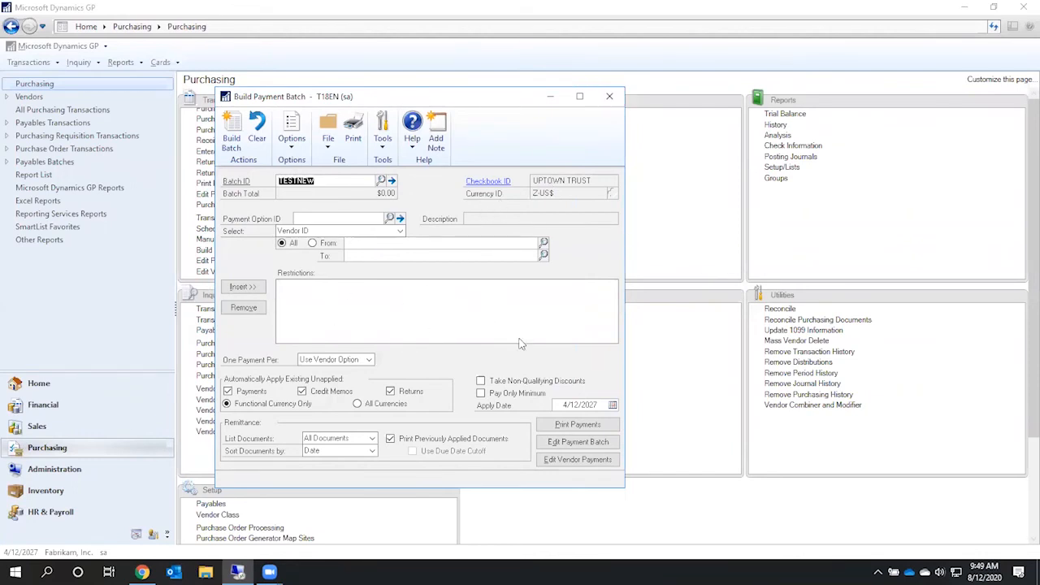
left_click(610, 98)
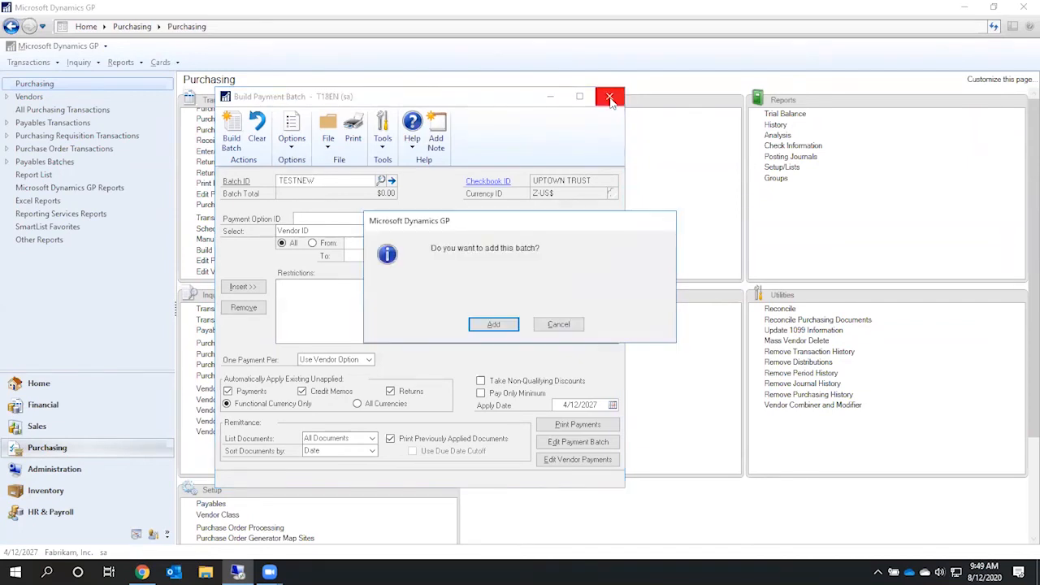
left_click(547, 329)
left_click(257, 130)
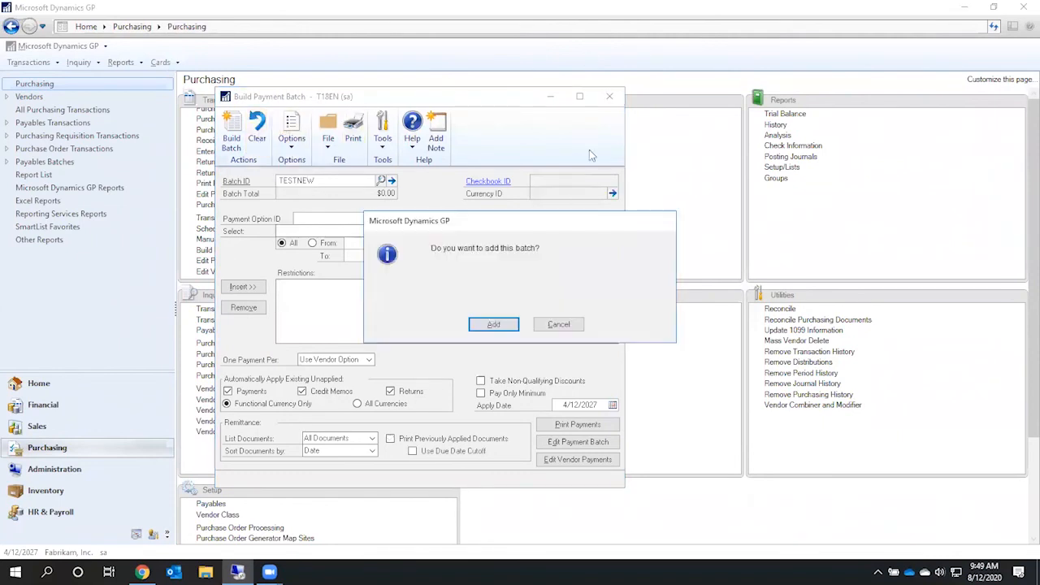
left_click(547, 329)
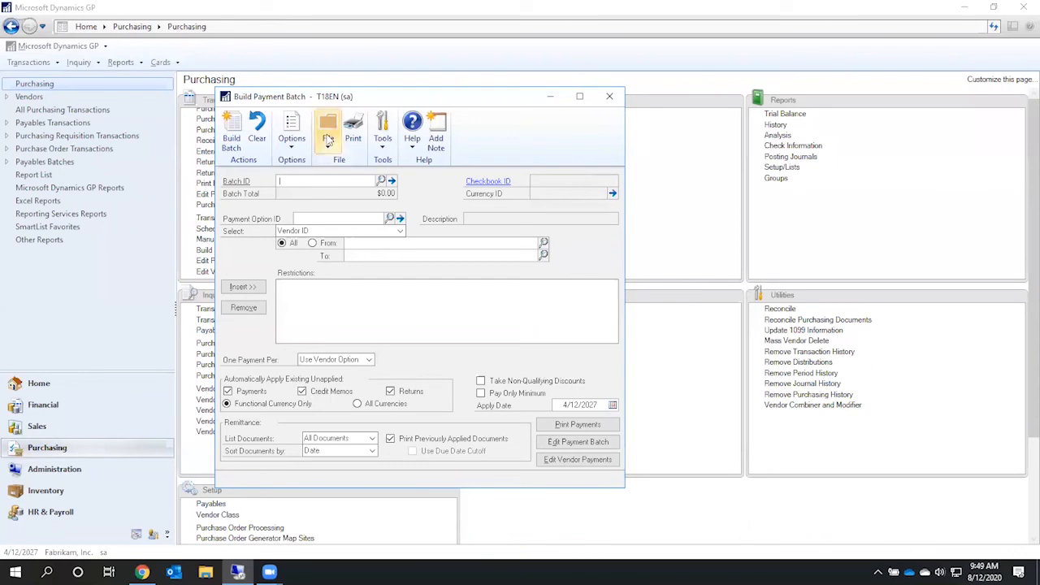
left_click(609, 96)
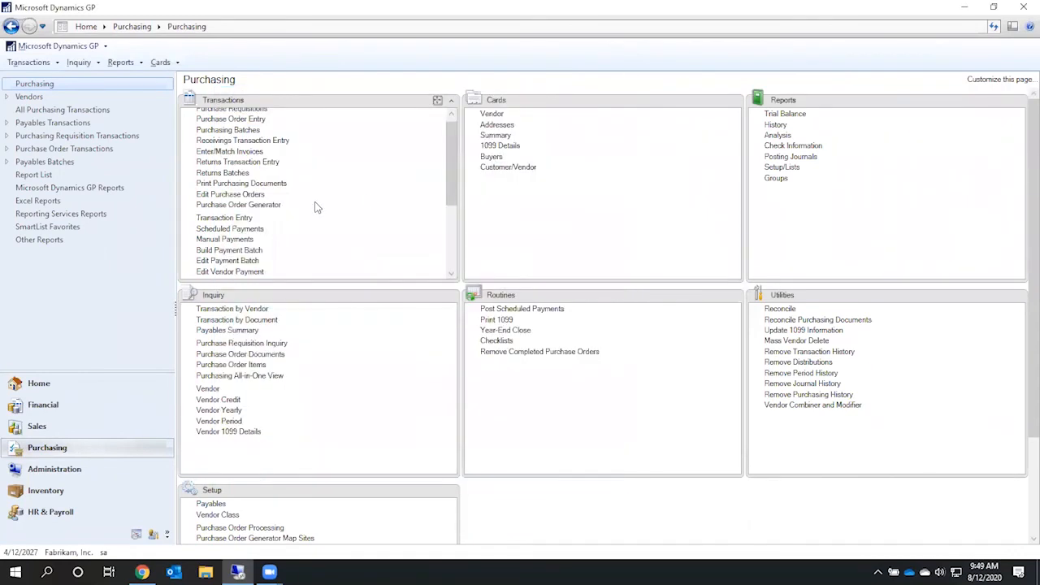
Open Payables Manual Payment Entry, start a new batch named TEST and assign it the FIRST BANK checkbook
left_click(242, 240)
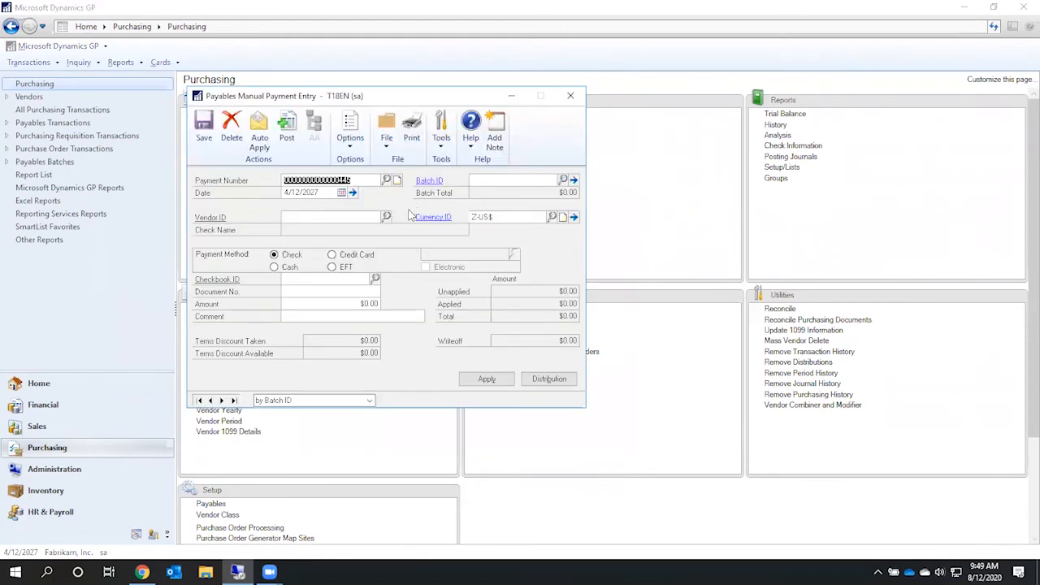
left_click(490, 182)
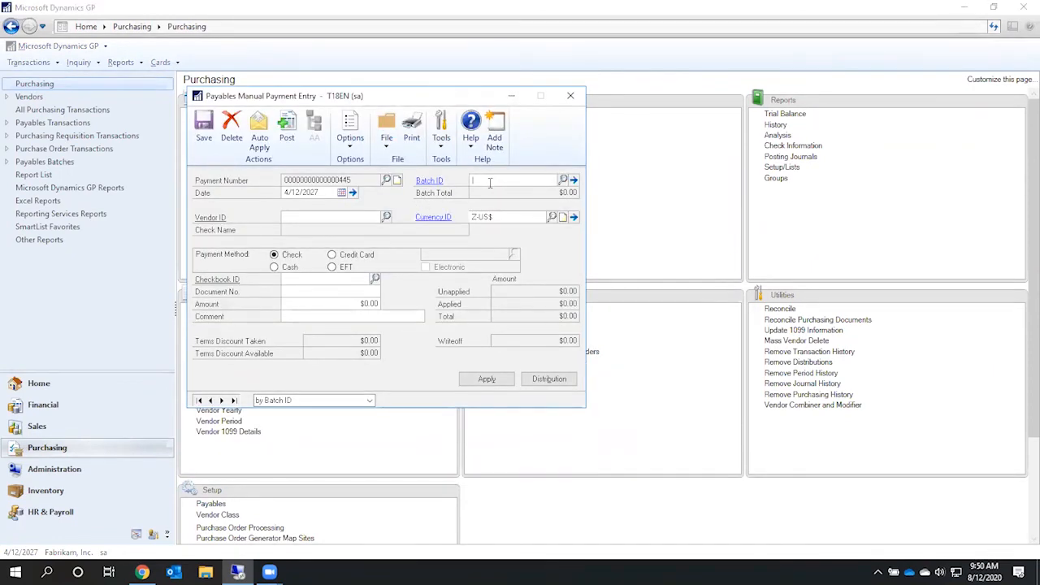
type("TEST")
key("Tab")
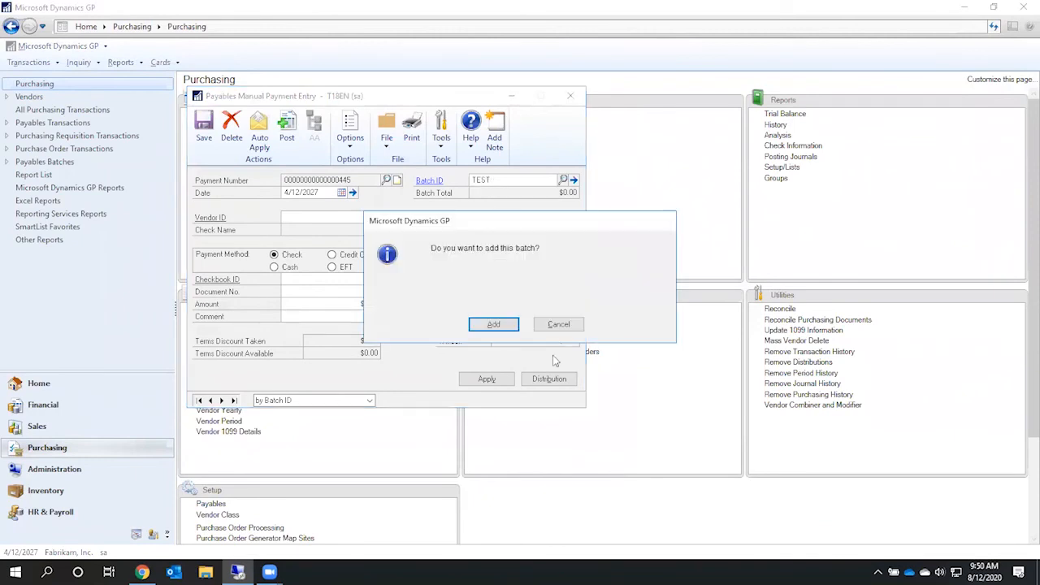
left_click(492, 326)
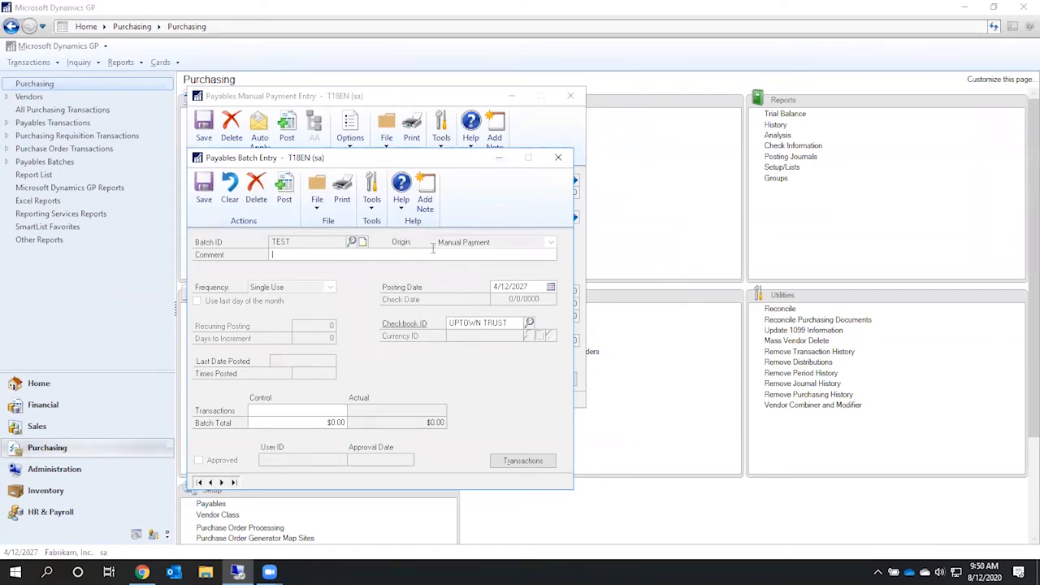
left_click(529, 324)
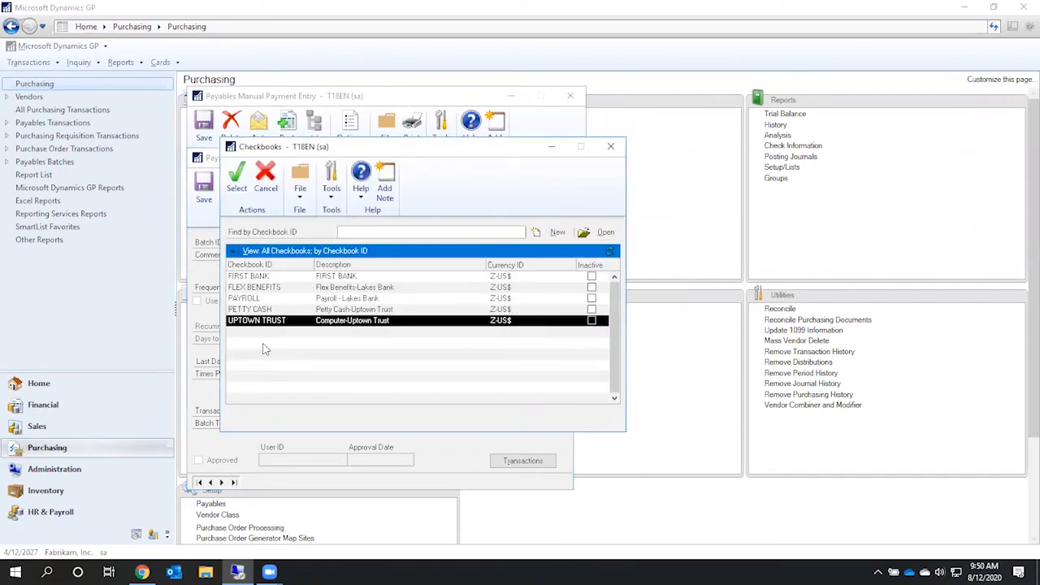
double_click(245, 280)
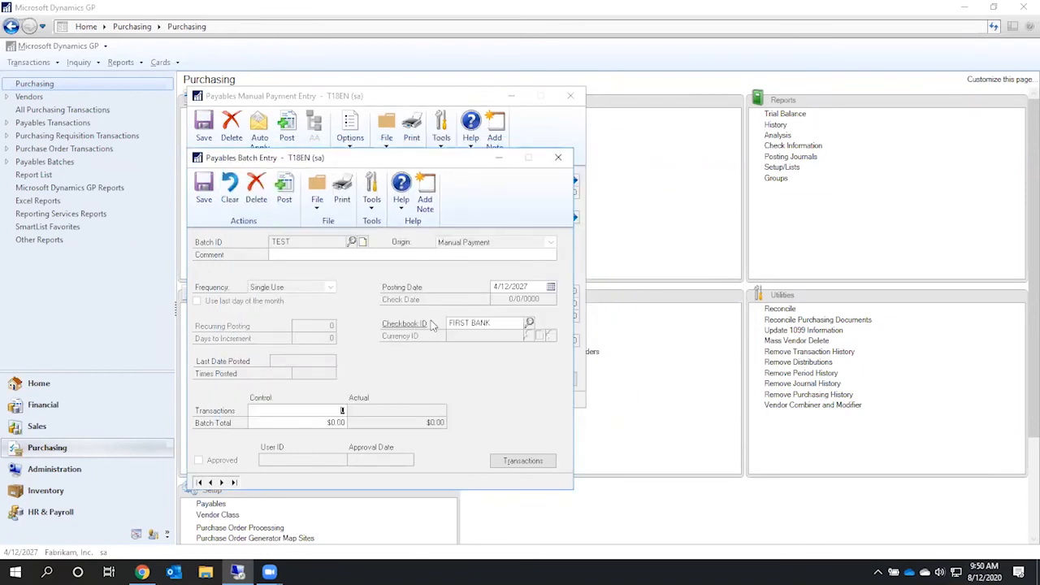
Save the TEST batch and select vendor ACETRAVE0001 for the manual payment
left_click(204, 189)
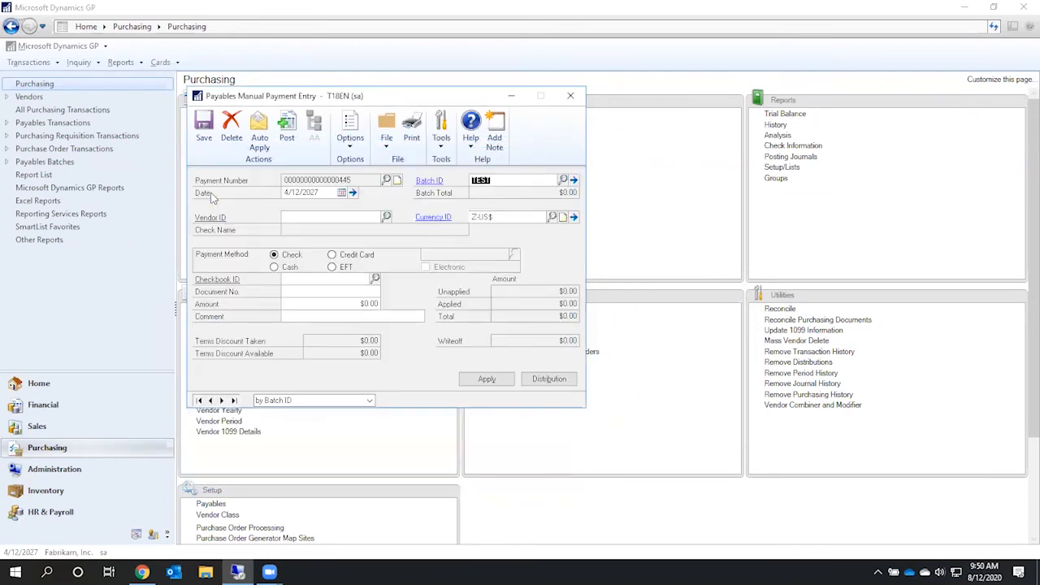
left_click(302, 218)
type("ACETRA")
key("Down")
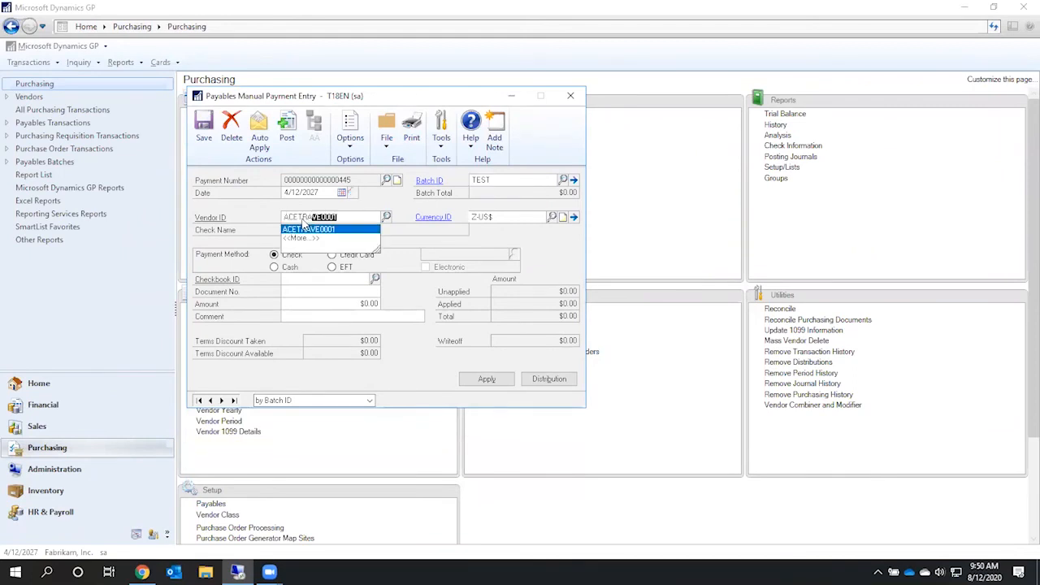
key("Tab")
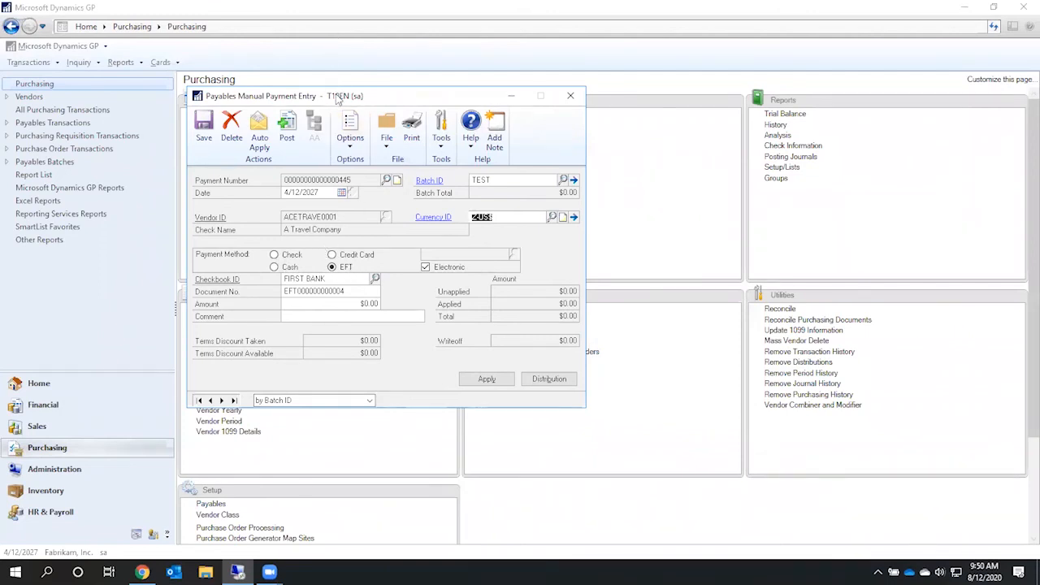
left_click_drag(337, 97, 395, 76)
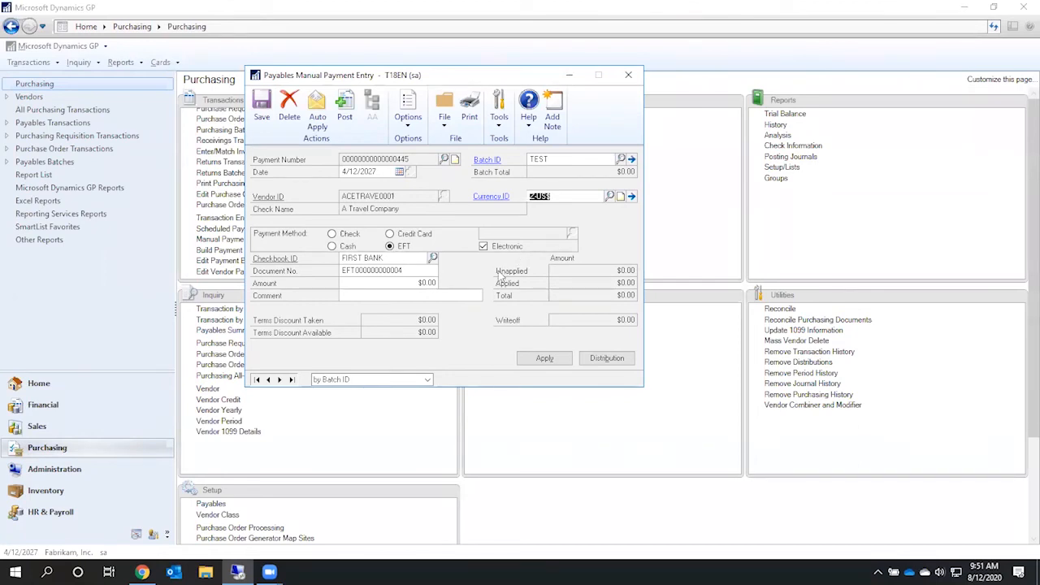
Check the EFT payment numbering in the FIRST BANK checkbook's EFT payables options, then return to the manual payment
left_click(367, 258)
left_click(368, 270)
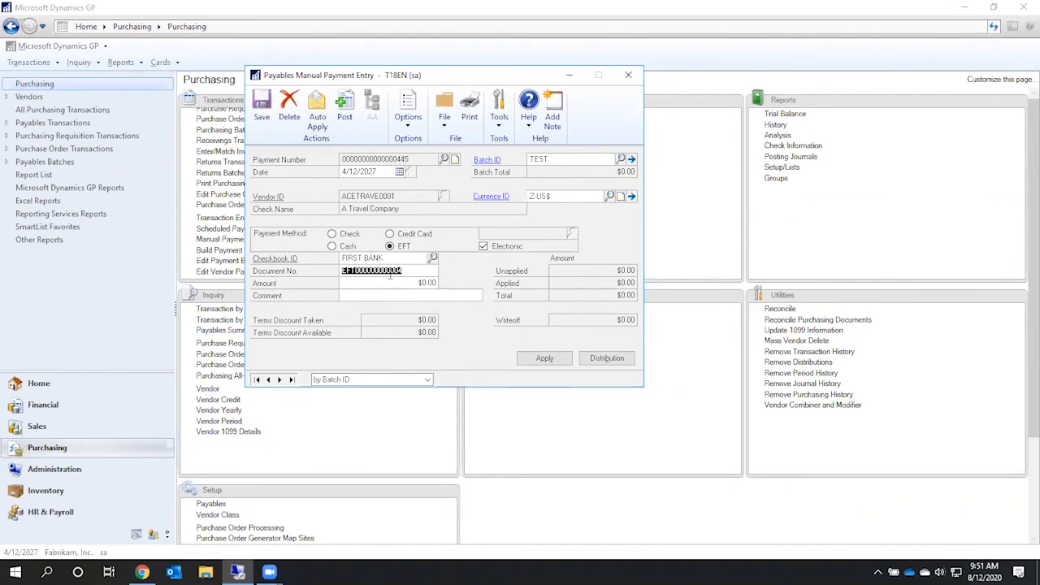
left_click(276, 259)
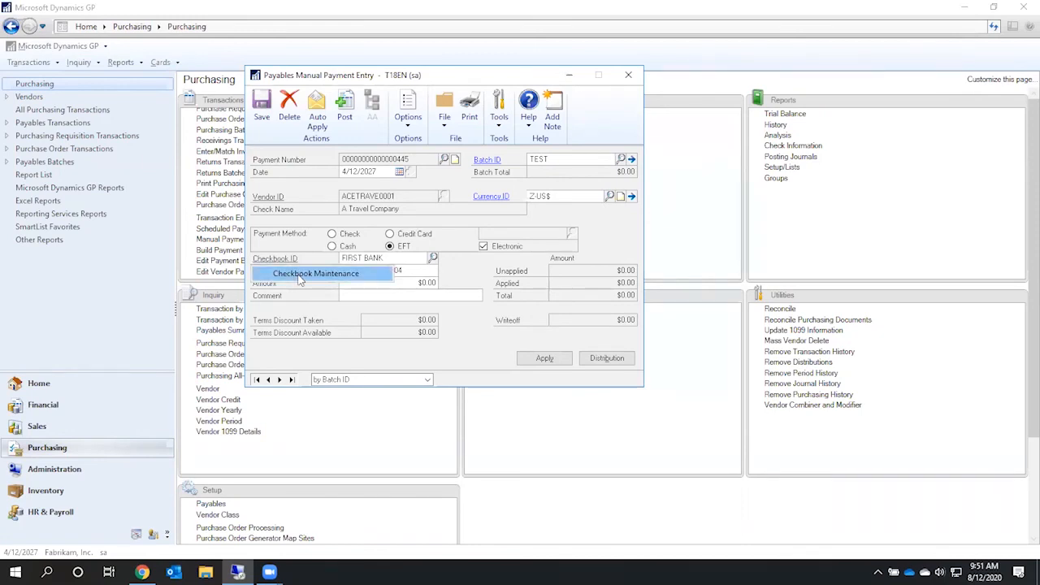
left_click(324, 289)
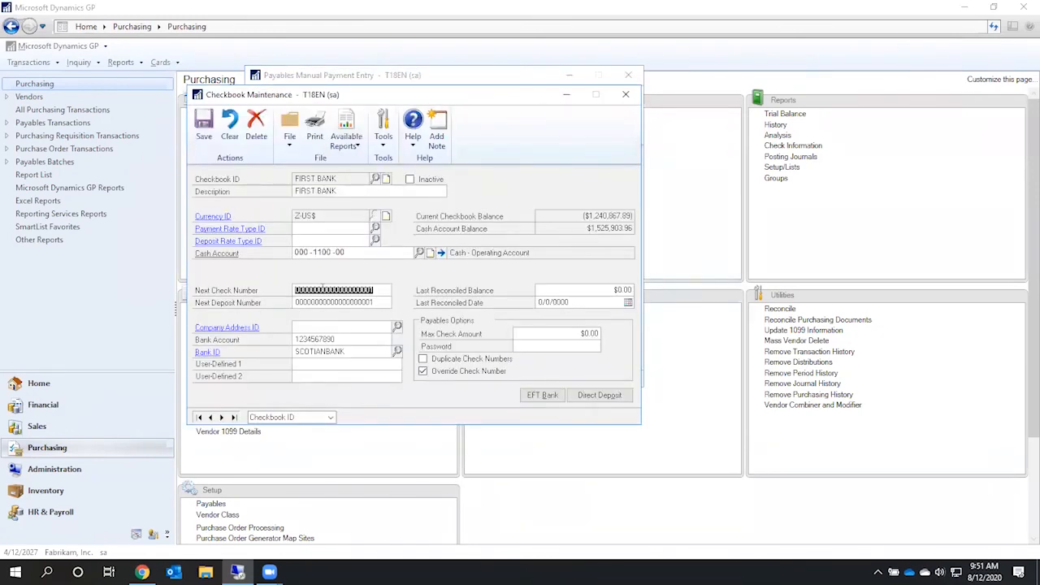
left_click(542, 398)
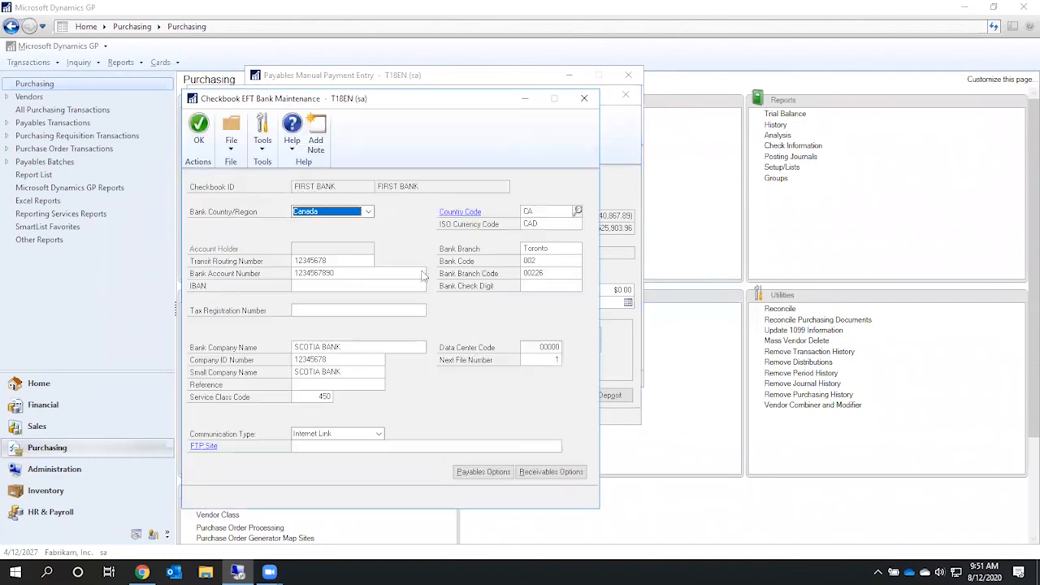
left_click(471, 477)
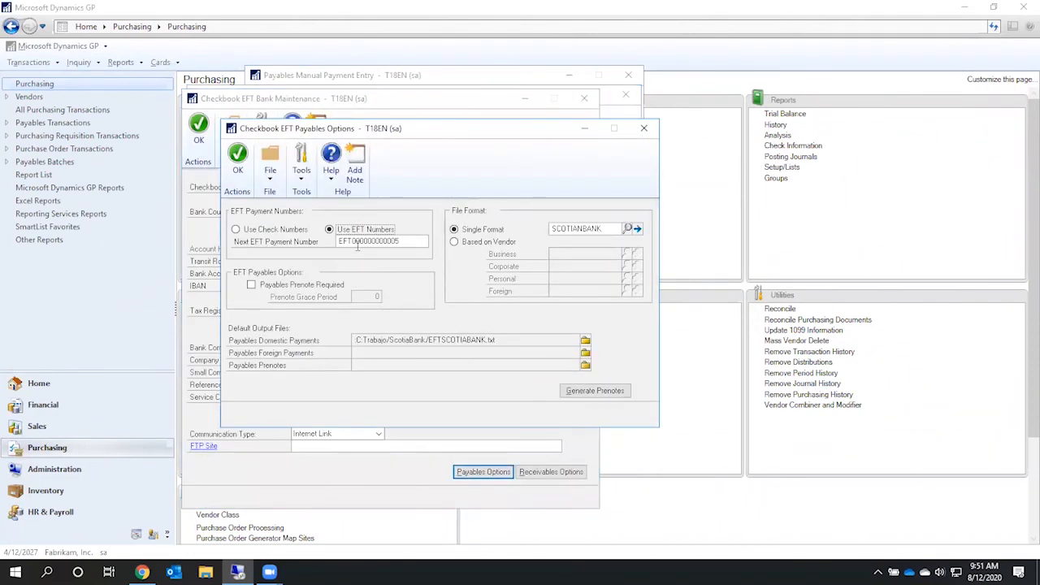
left_click(644, 128)
left_click(594, 99)
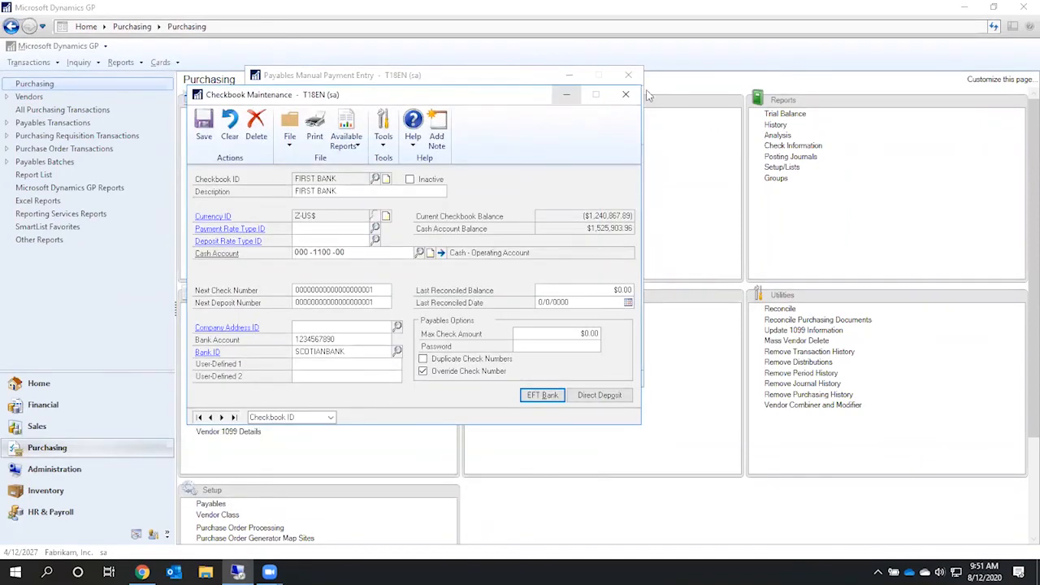
left_click(626, 95)
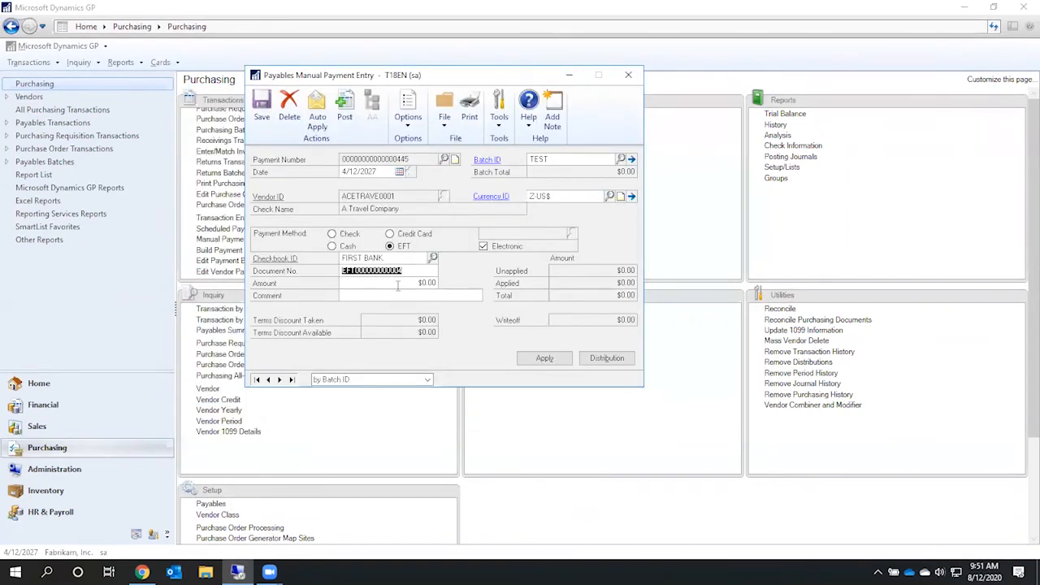
Set the payment amount to $12,345,678.90 with the comment hgsljdhgajhgaljhgflajdf and save the payment
left_click(419, 281)
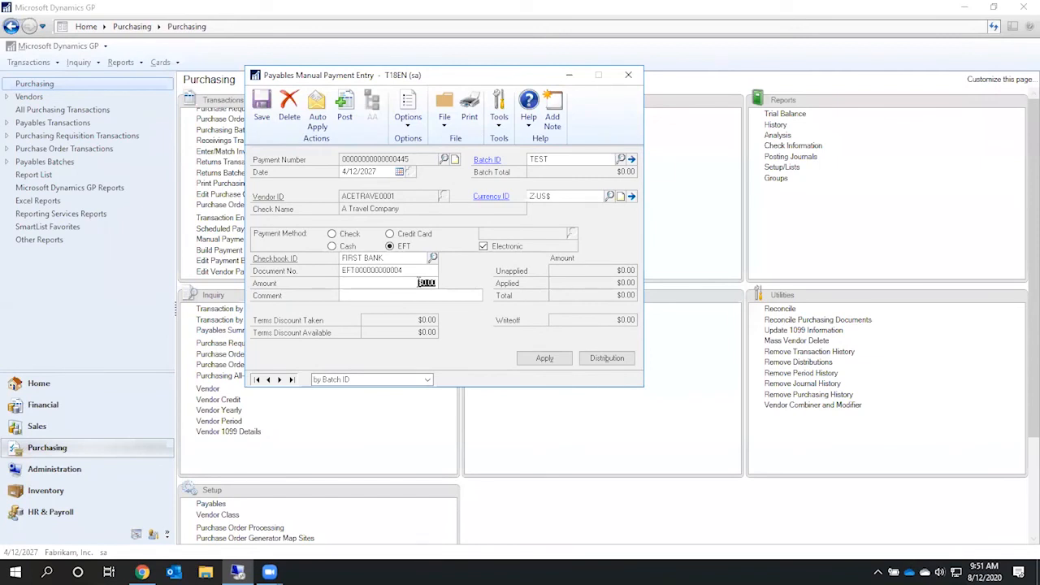
type("12345678.90")
key("Tab")
type("hg")
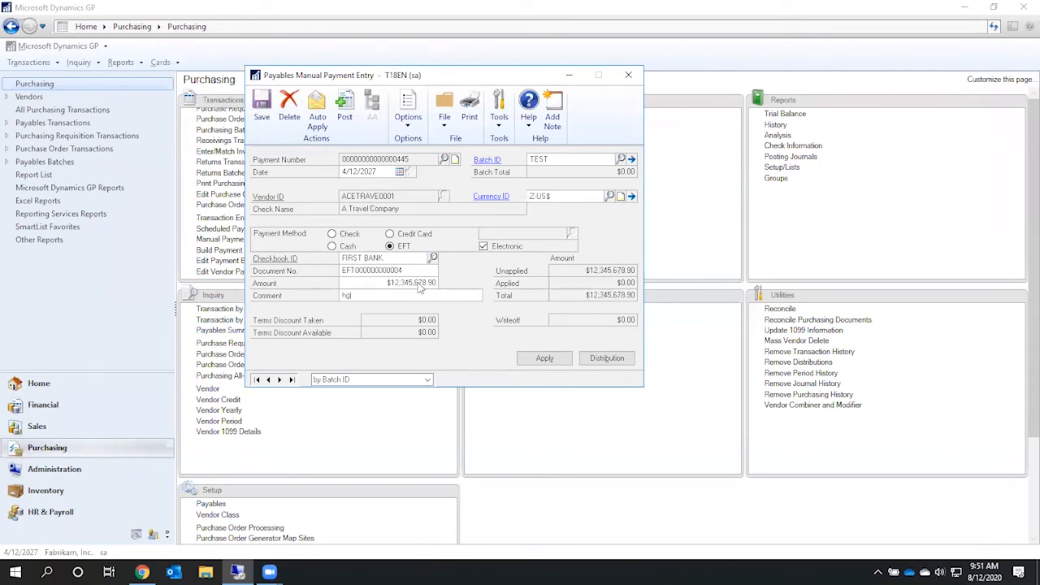
type("sljdhgajhgaljhgflajdf")
key("Tab")
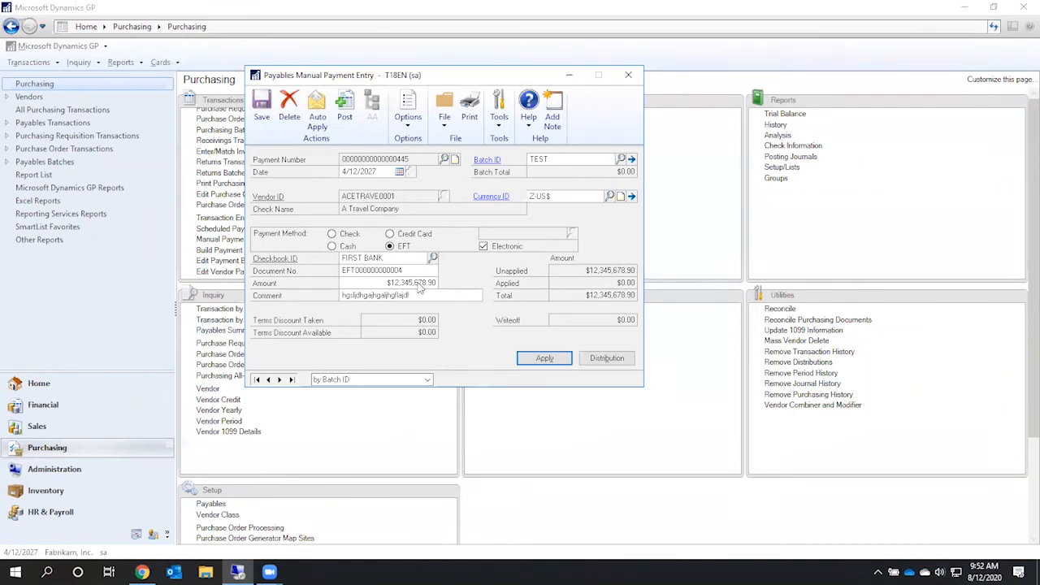
left_click(262, 115)
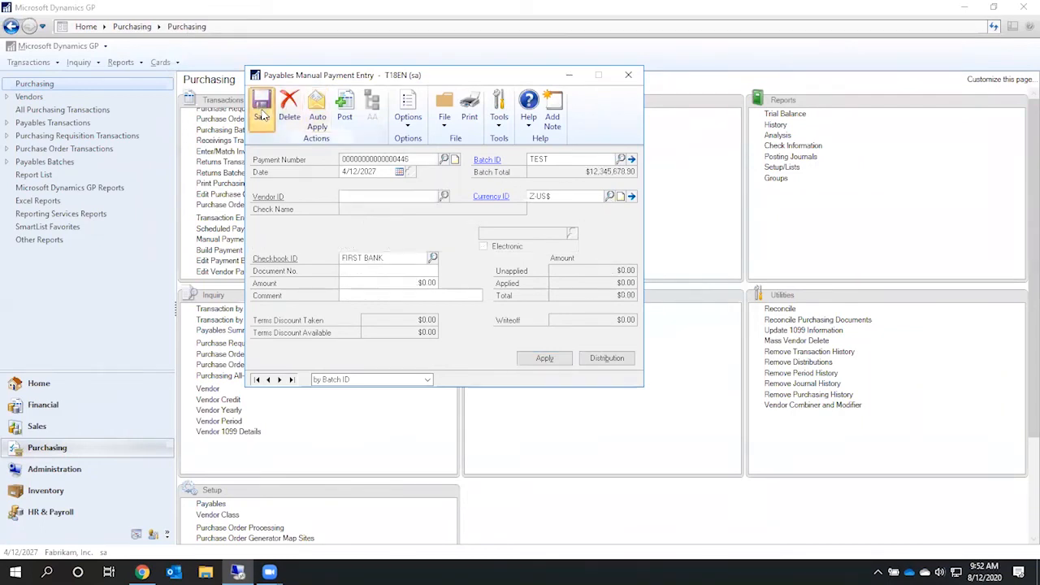
Post the TEST batch with its Payment Entry Posting Journal sent to the screen, then close the report and the batch windows
left_click(632, 160)
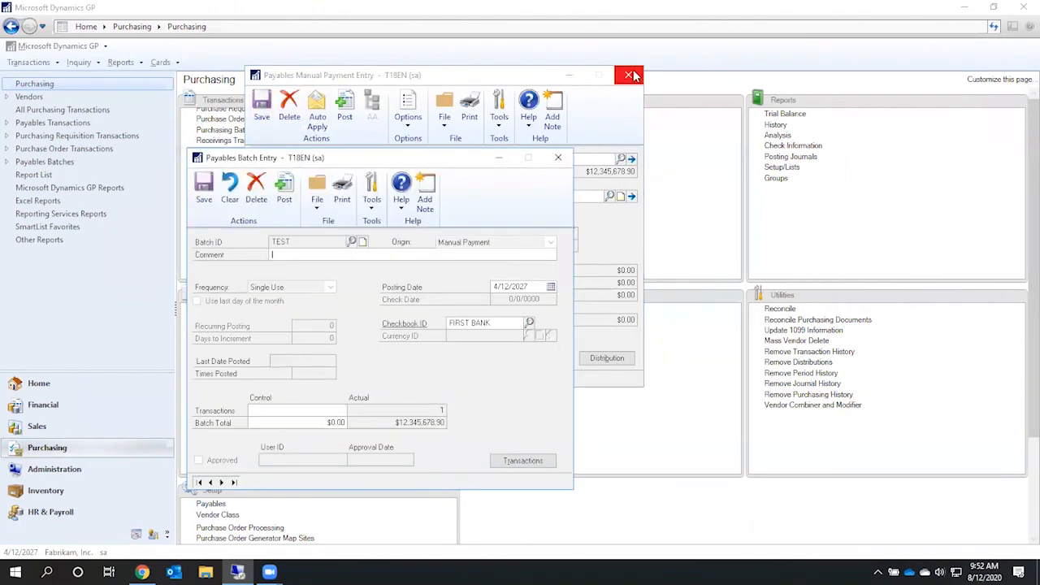
left_click(631, 75)
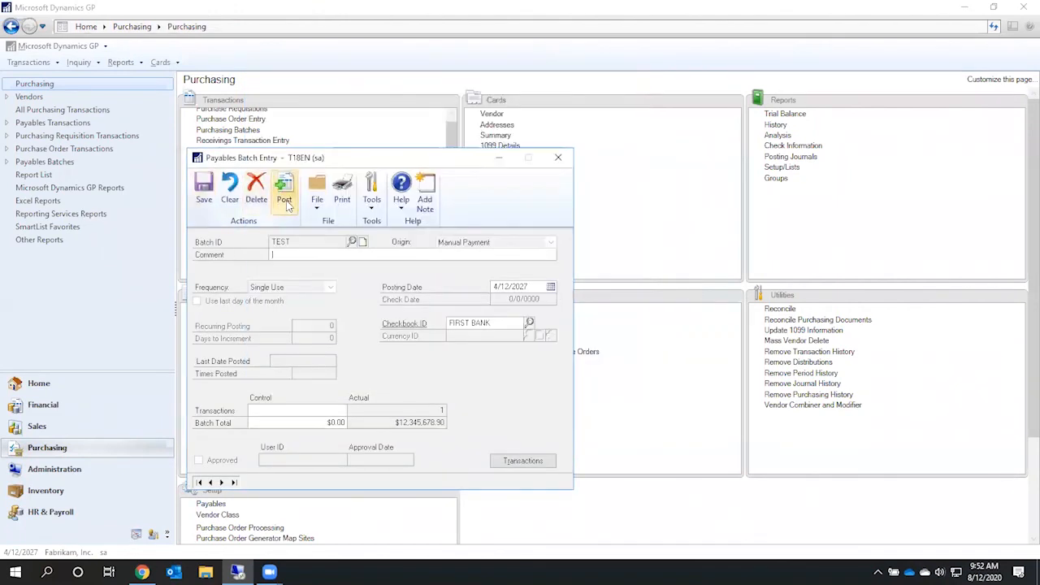
left_click(285, 197)
left_click(422, 287)
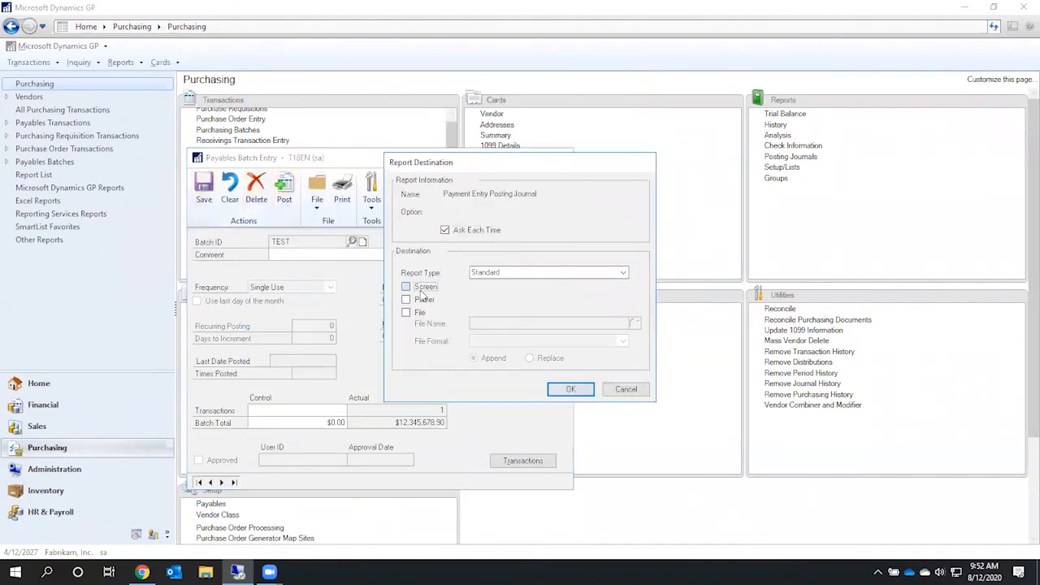
left_click(562, 391)
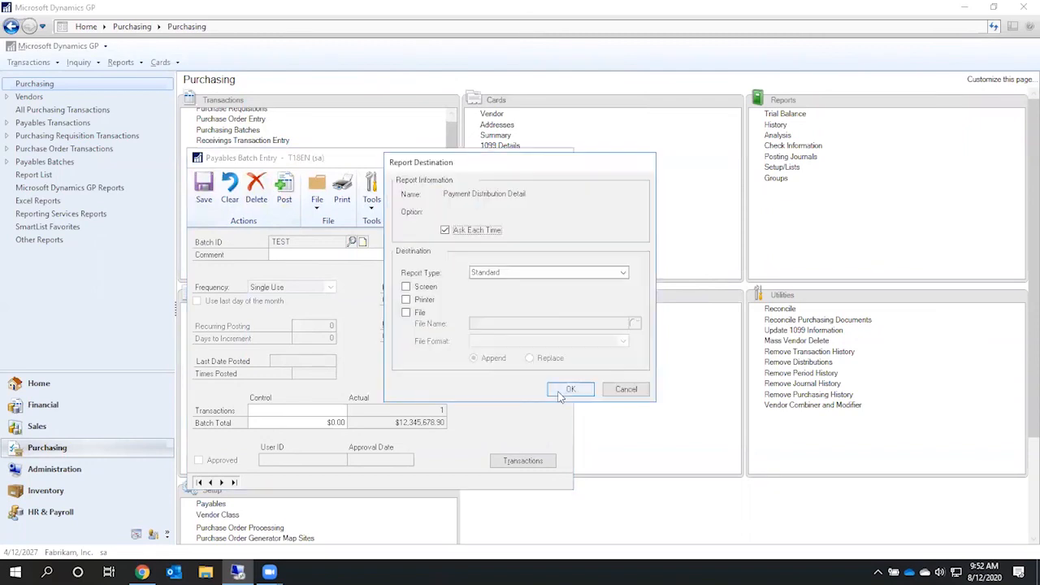
left_click(559, 397)
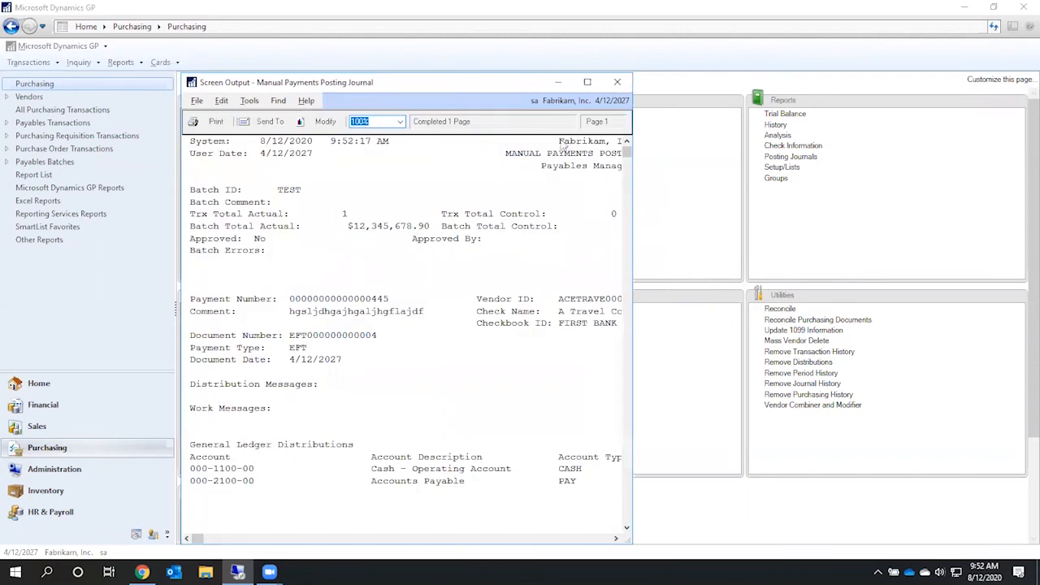
left_click(617, 82)
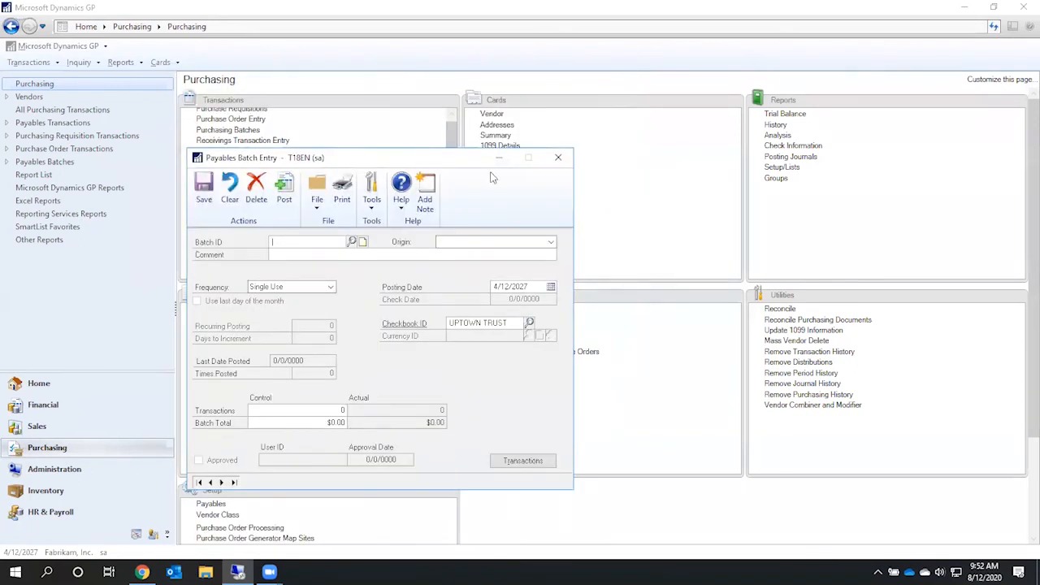
left_click(557, 160)
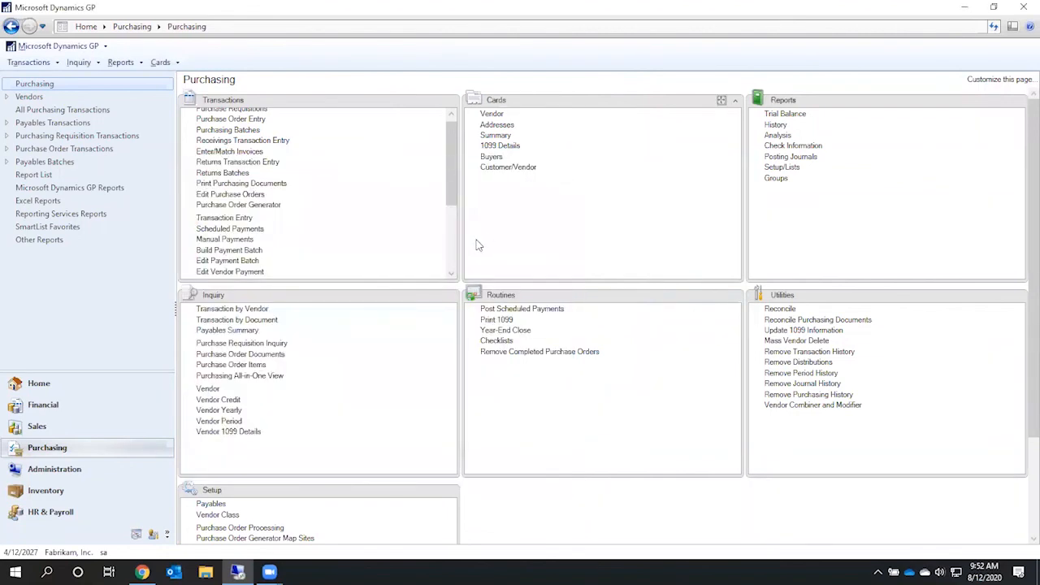
Open Generate EFT Files from the Purchasing transactions and select the FIRST BANK checkbook for the Purchasing series
left_click(454, 193)
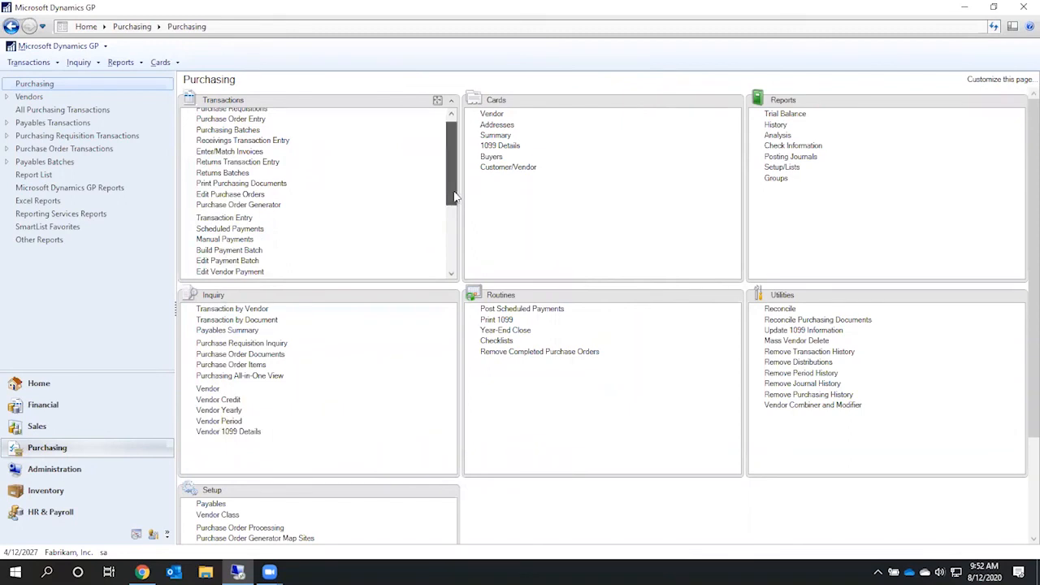
left_click_drag(453, 195, 469, 266)
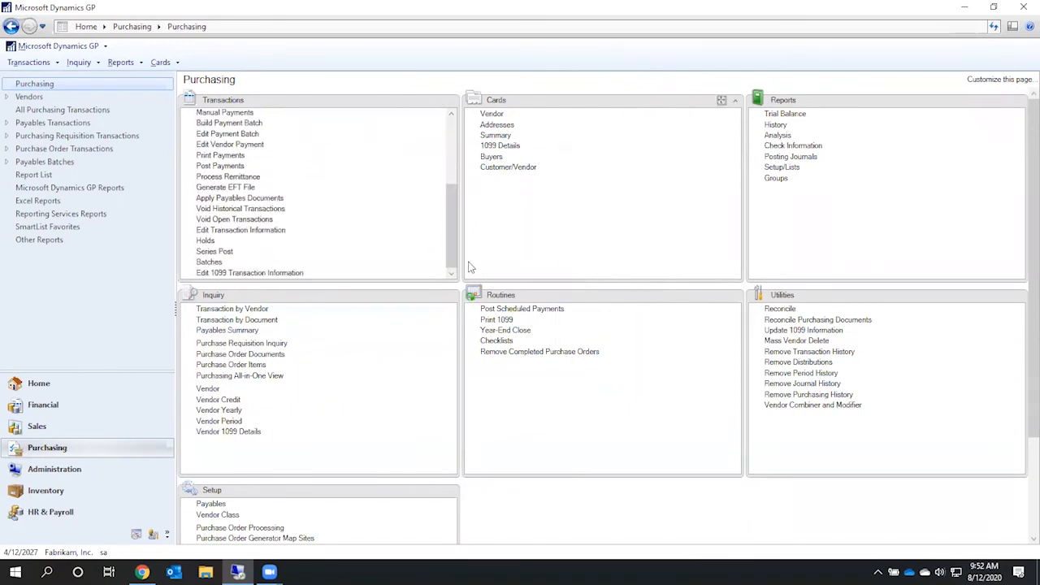
left_click(230, 191)
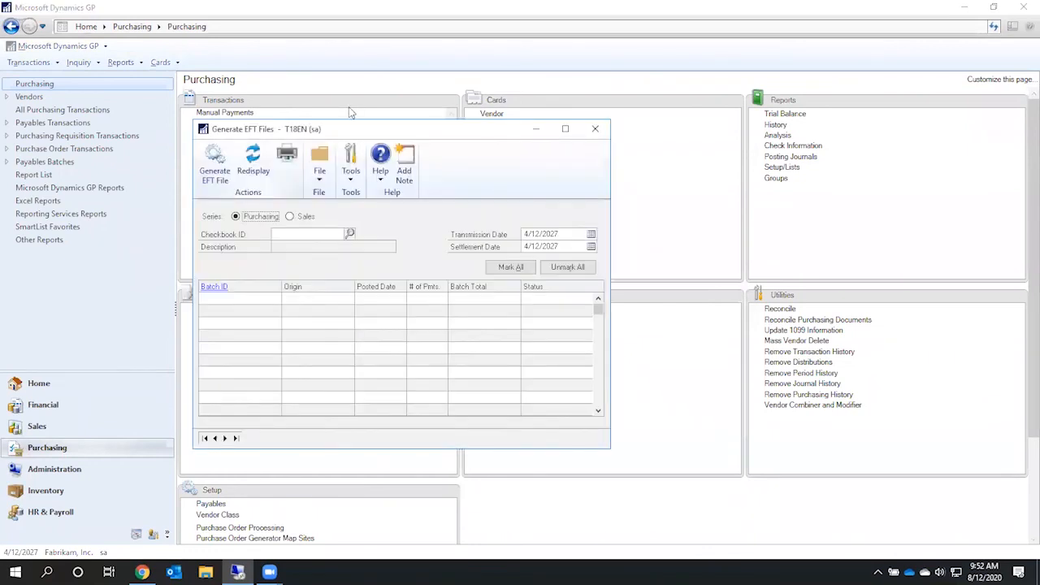
double_click(400, 133)
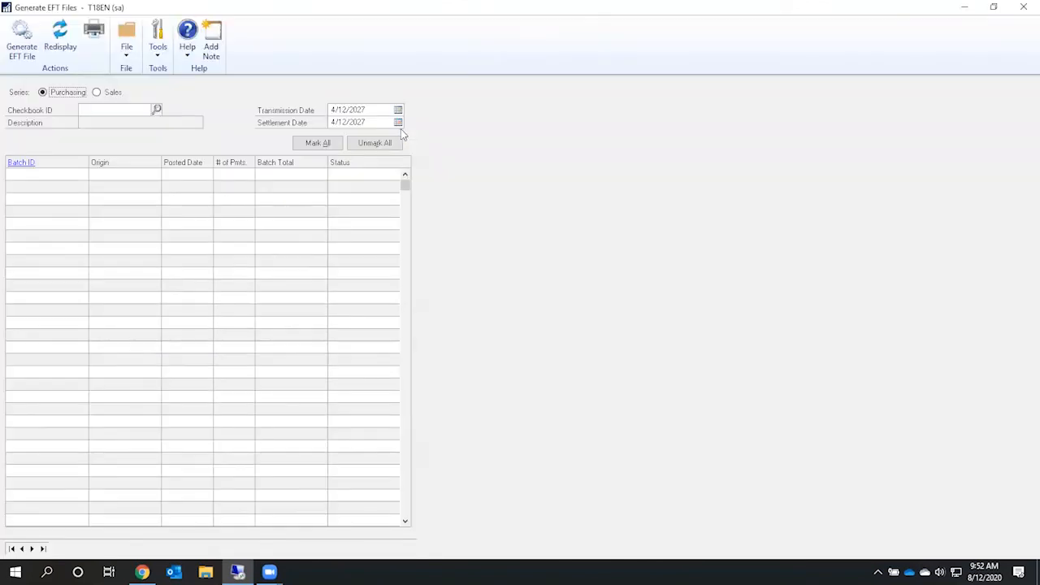
left_click(993, 7)
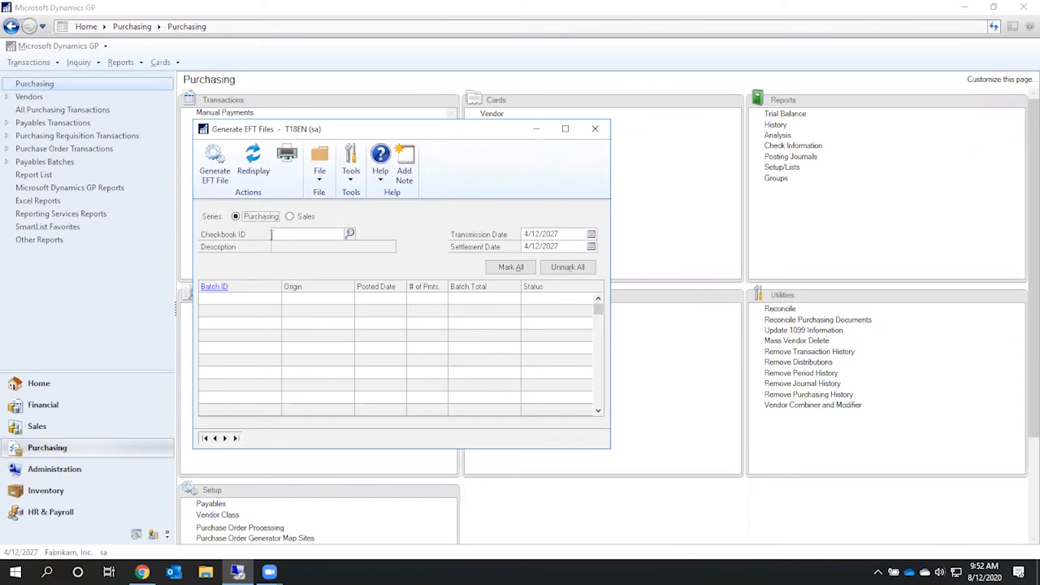
left_click(287, 235)
left_click(349, 235)
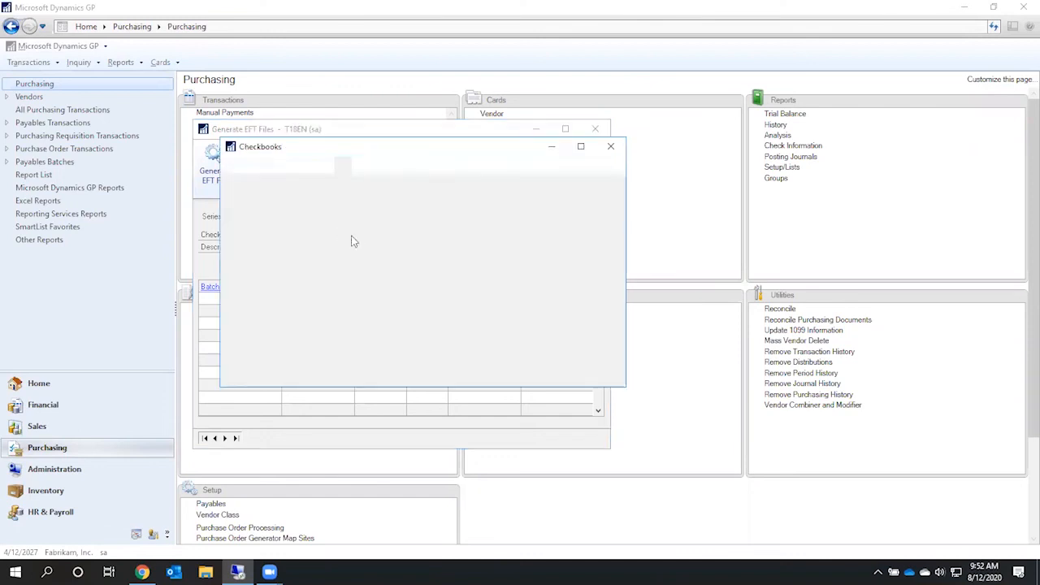
double_click(273, 277)
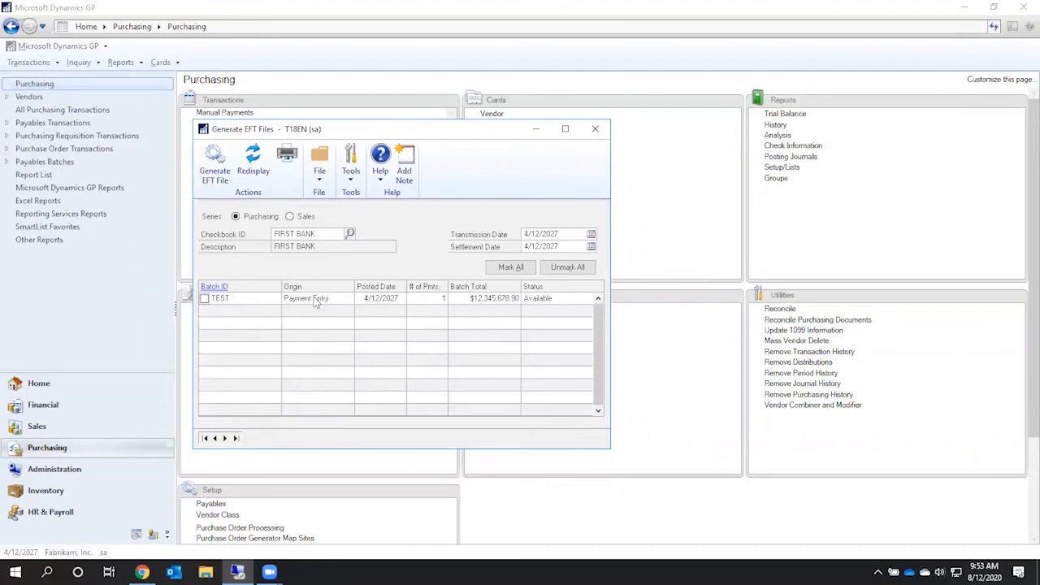
Mark the TEST batch, review its EFT transactions and generate the EFT file
left_click(204, 300)
double_click(213, 299)
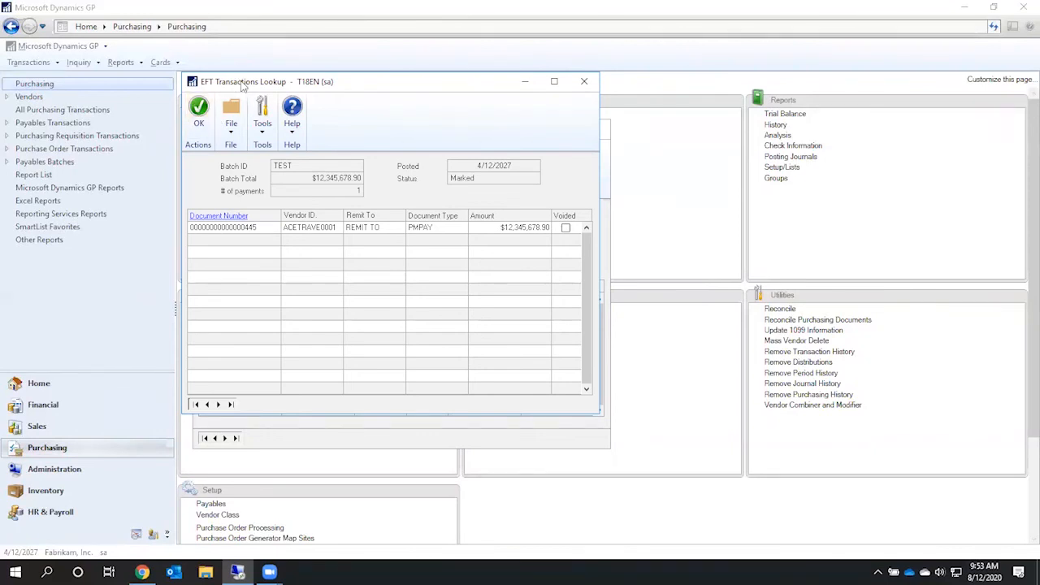
left_click(199, 114)
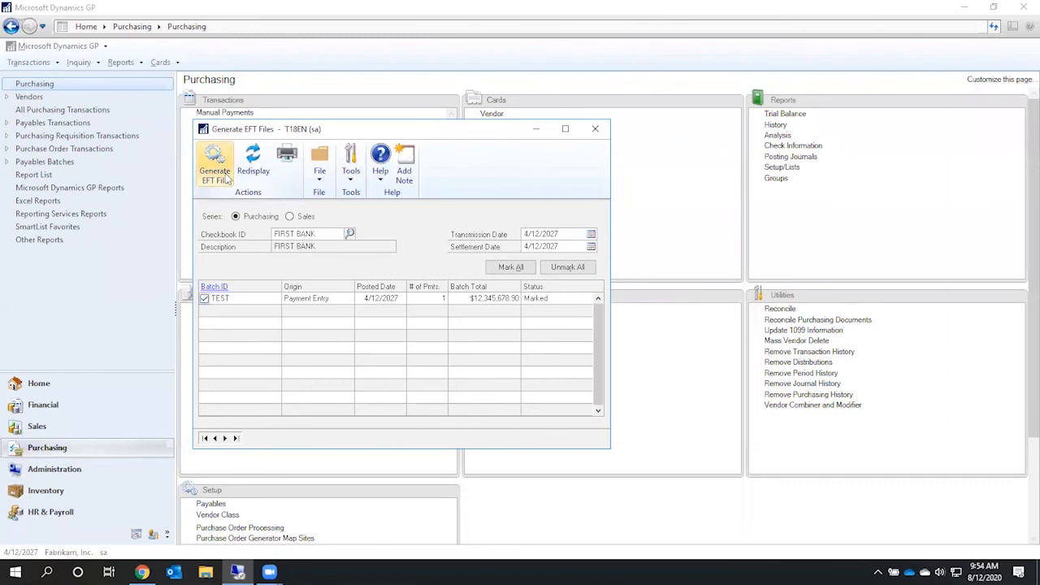
left_click(216, 166)
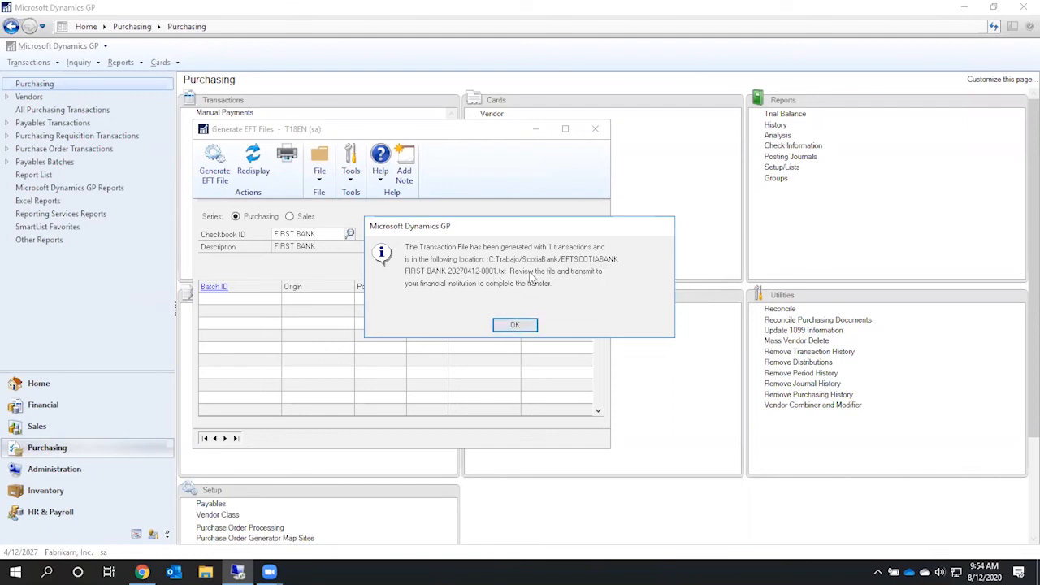
left_click(513, 329)
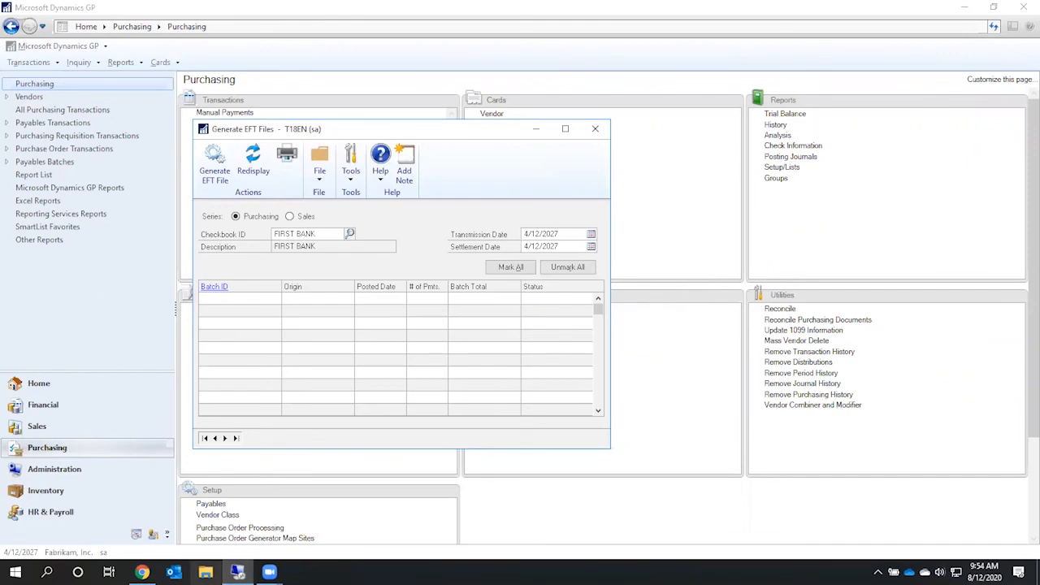
Switch to File Explorer and open the Trabajo\ScotiaBank folder on the C: drive
key("alt+Tab")
key("Tab")
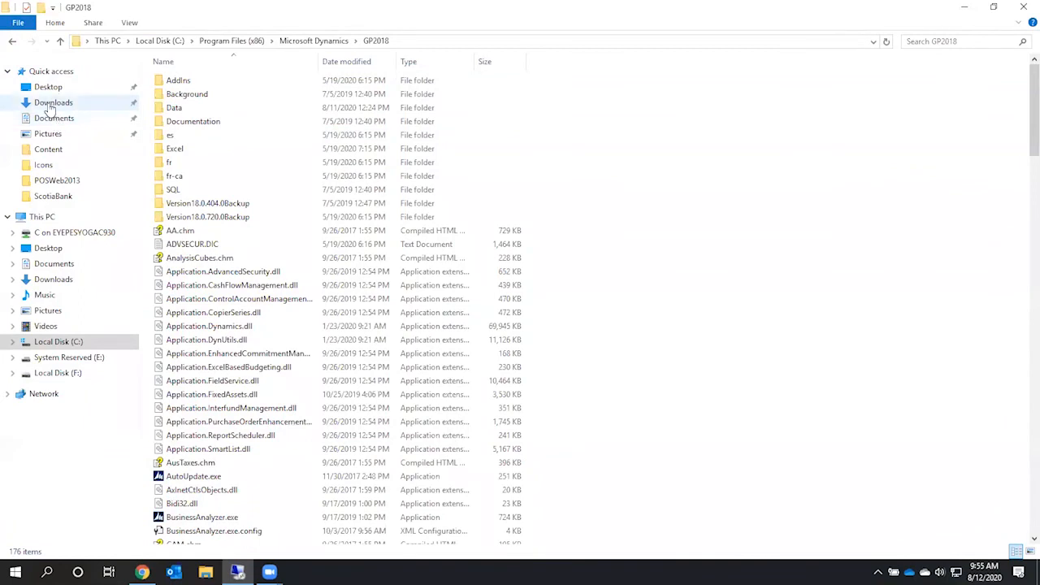
left_click(54, 342)
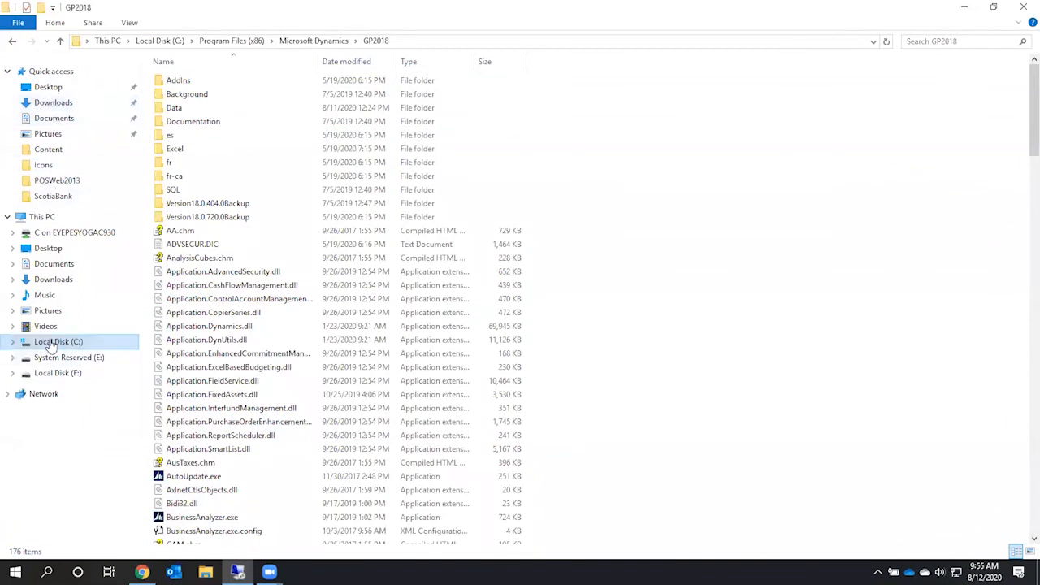
double_click(179, 175)
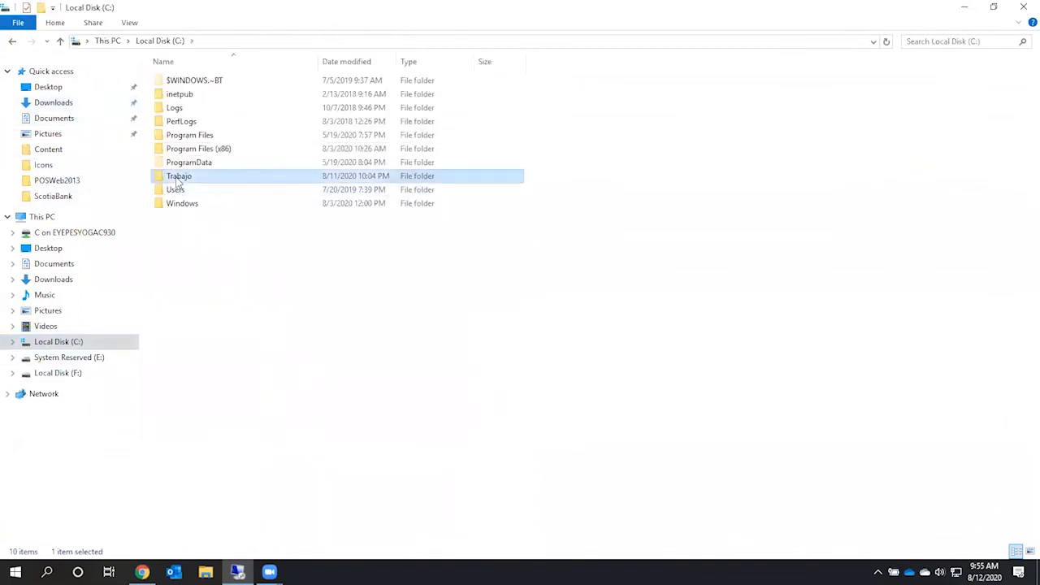
double_click(182, 188)
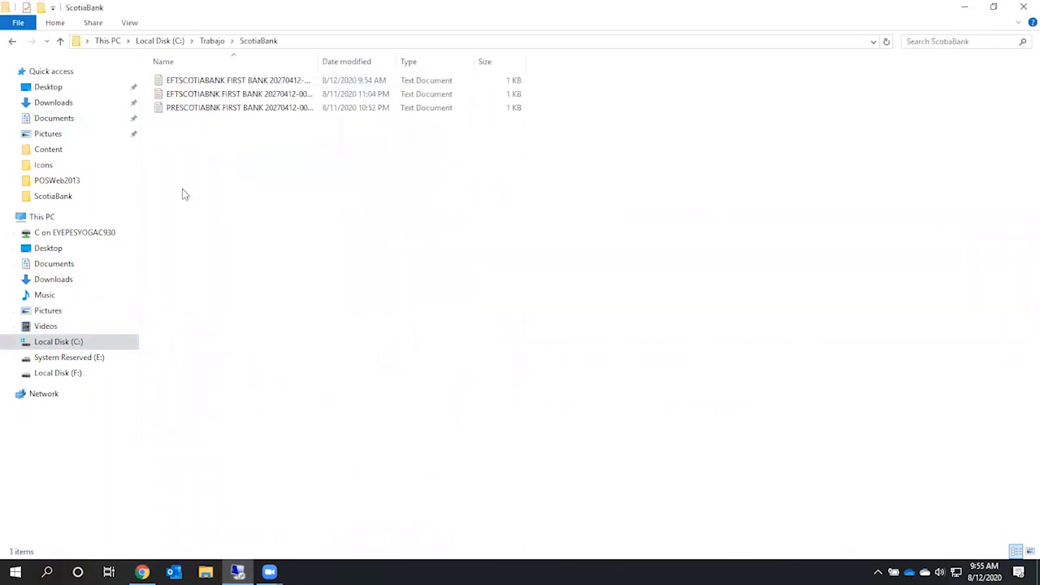
Sort the files by modification date, examine the contents of EFTSCOTIABANK FIRST BANK 20270412-0001.txt and close it
left_click(354, 61)
double_click(225, 80)
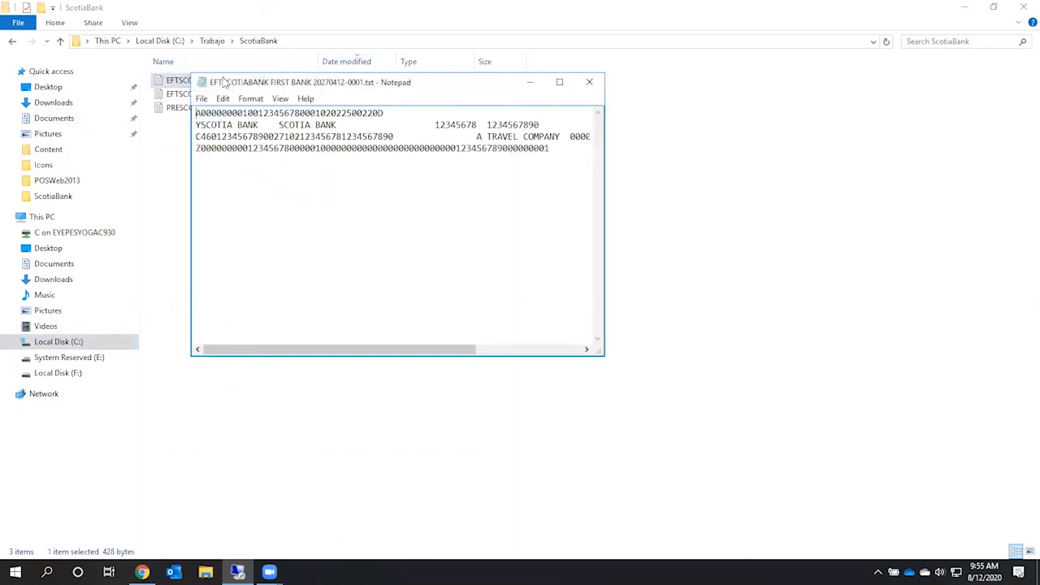
left_click(559, 81)
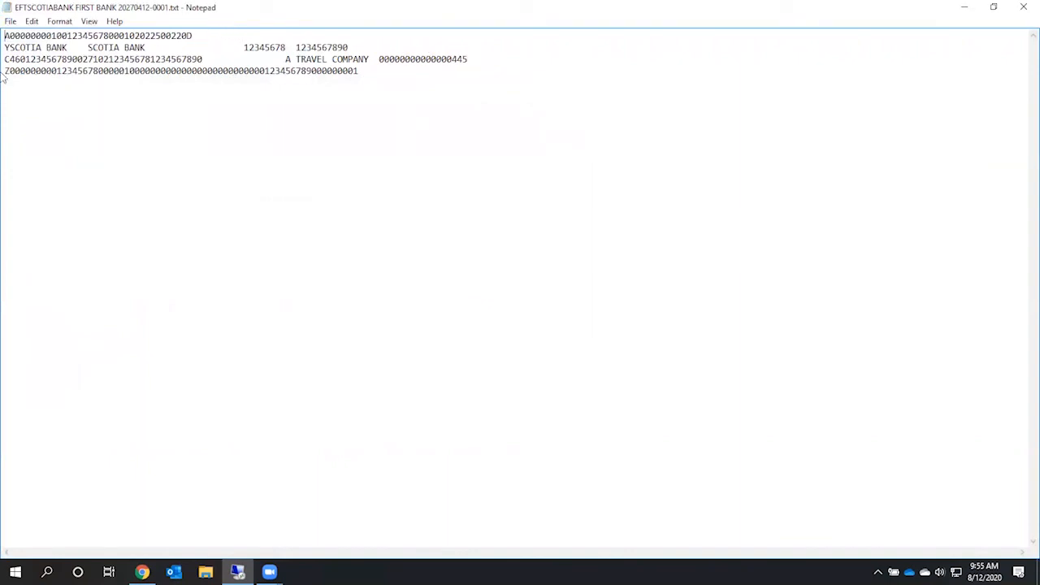
left_click(1023, 10)
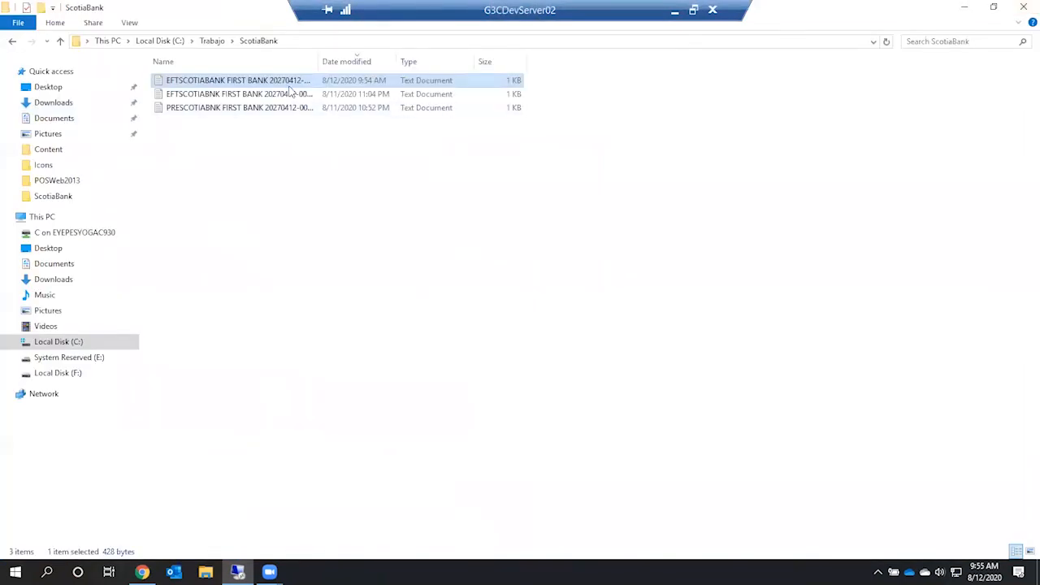